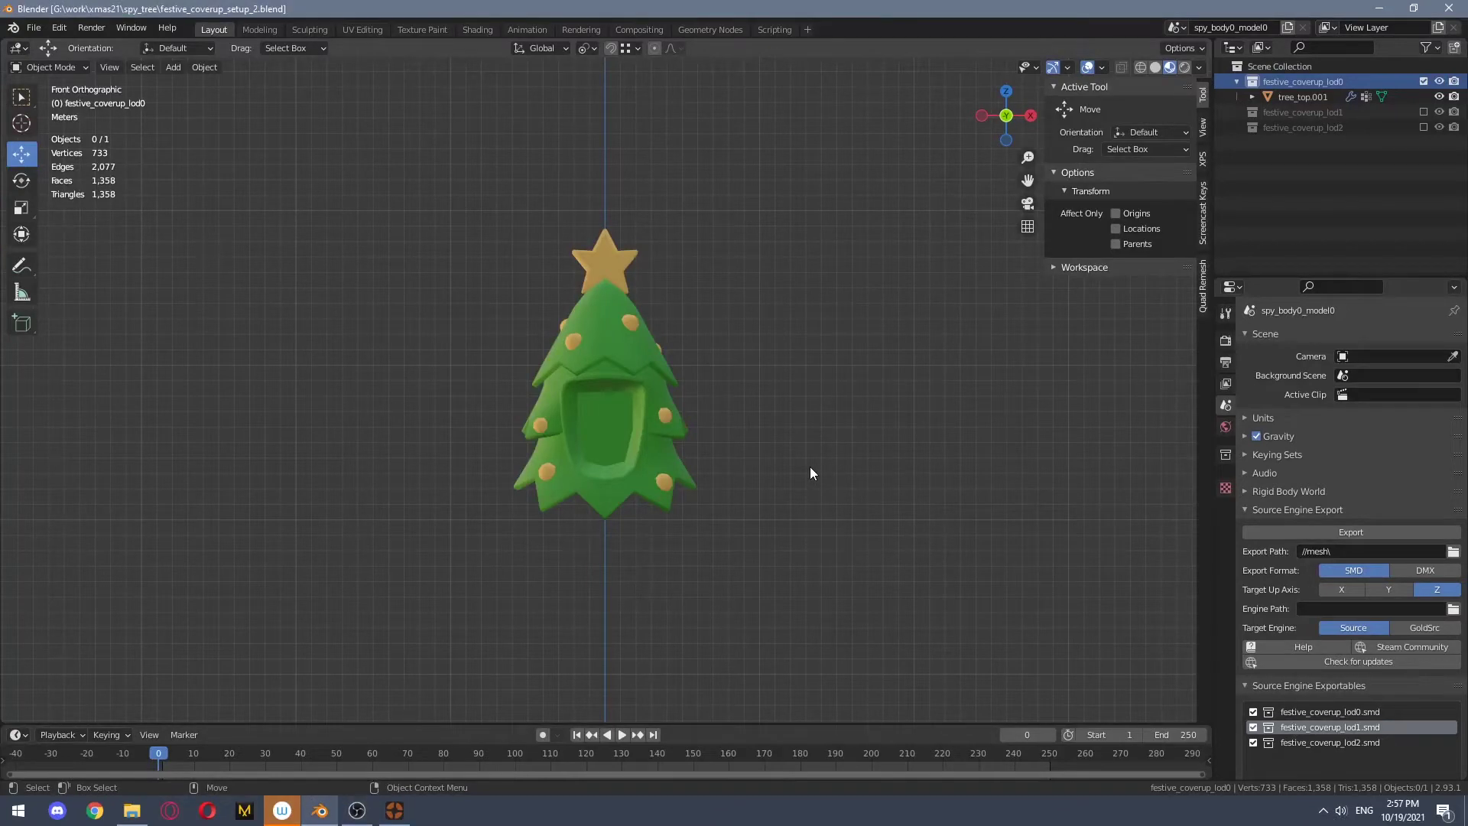
# Import the Source Engine model spy_body0_model0.smd from the spy folder with the up axis set to Y
pyautogui.click(31, 29)
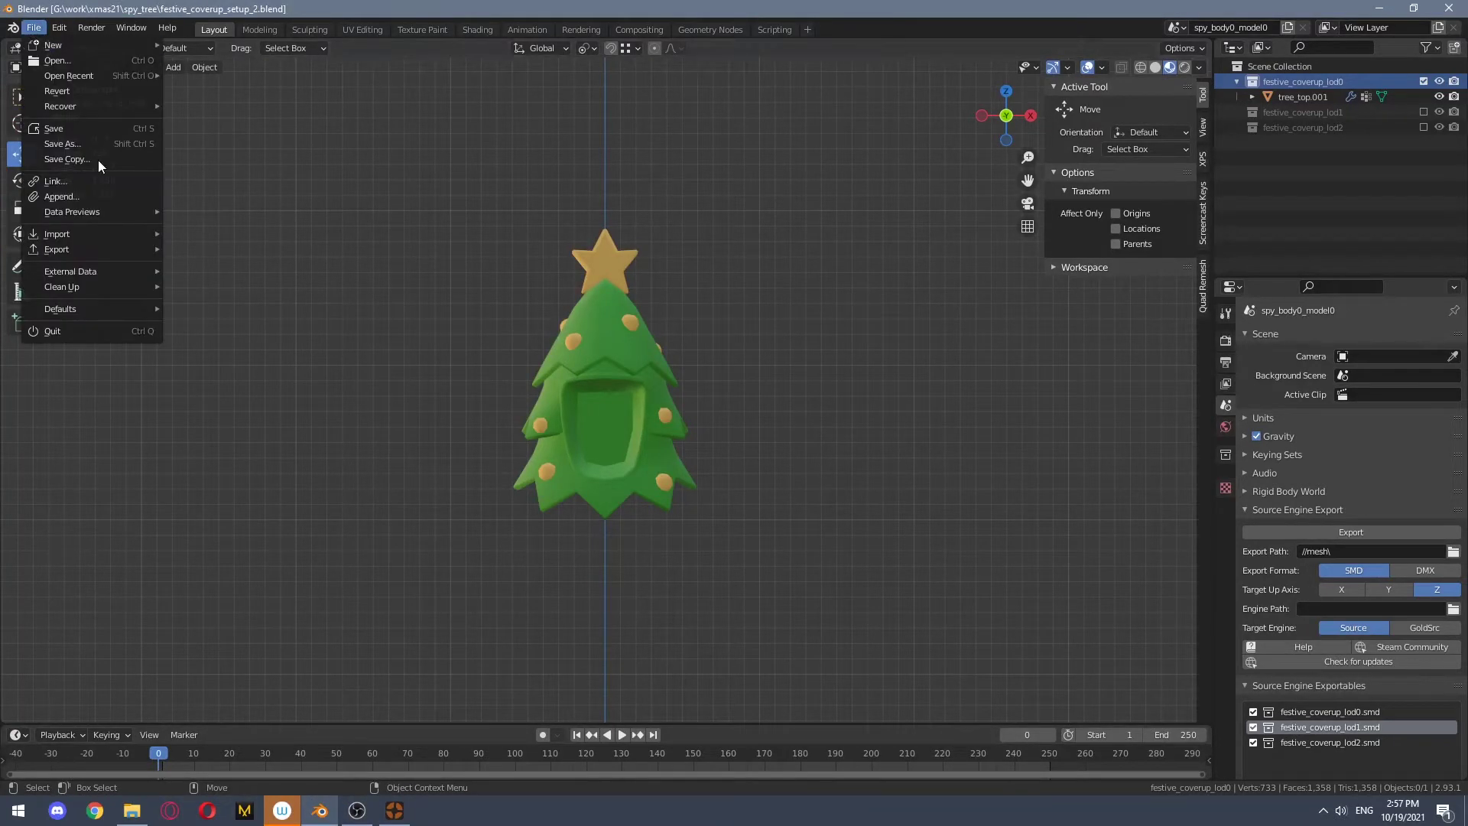
pyautogui.moveTo(103, 235)
pyautogui.click(222, 405)
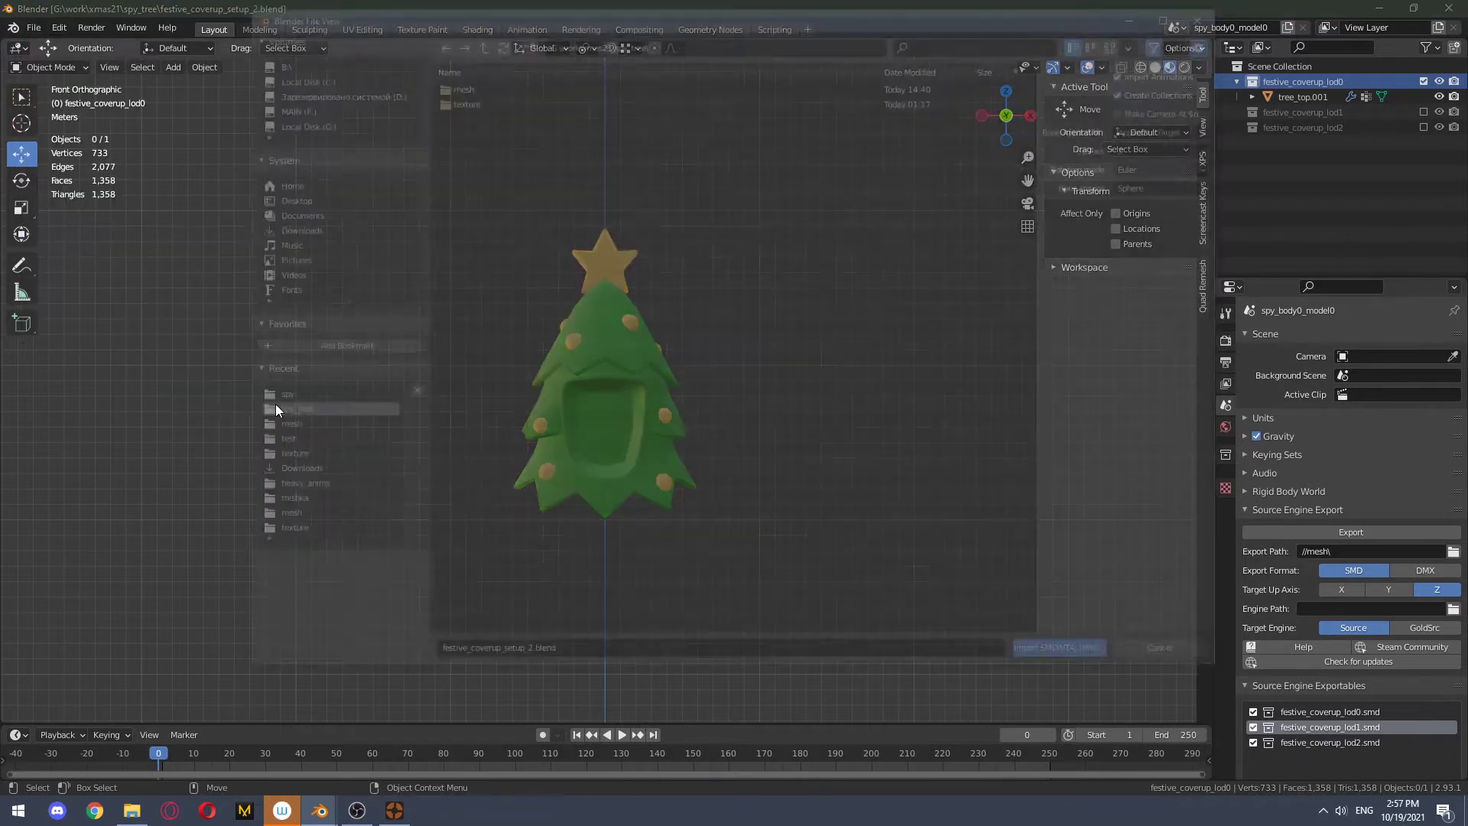
pyautogui.click(318, 396)
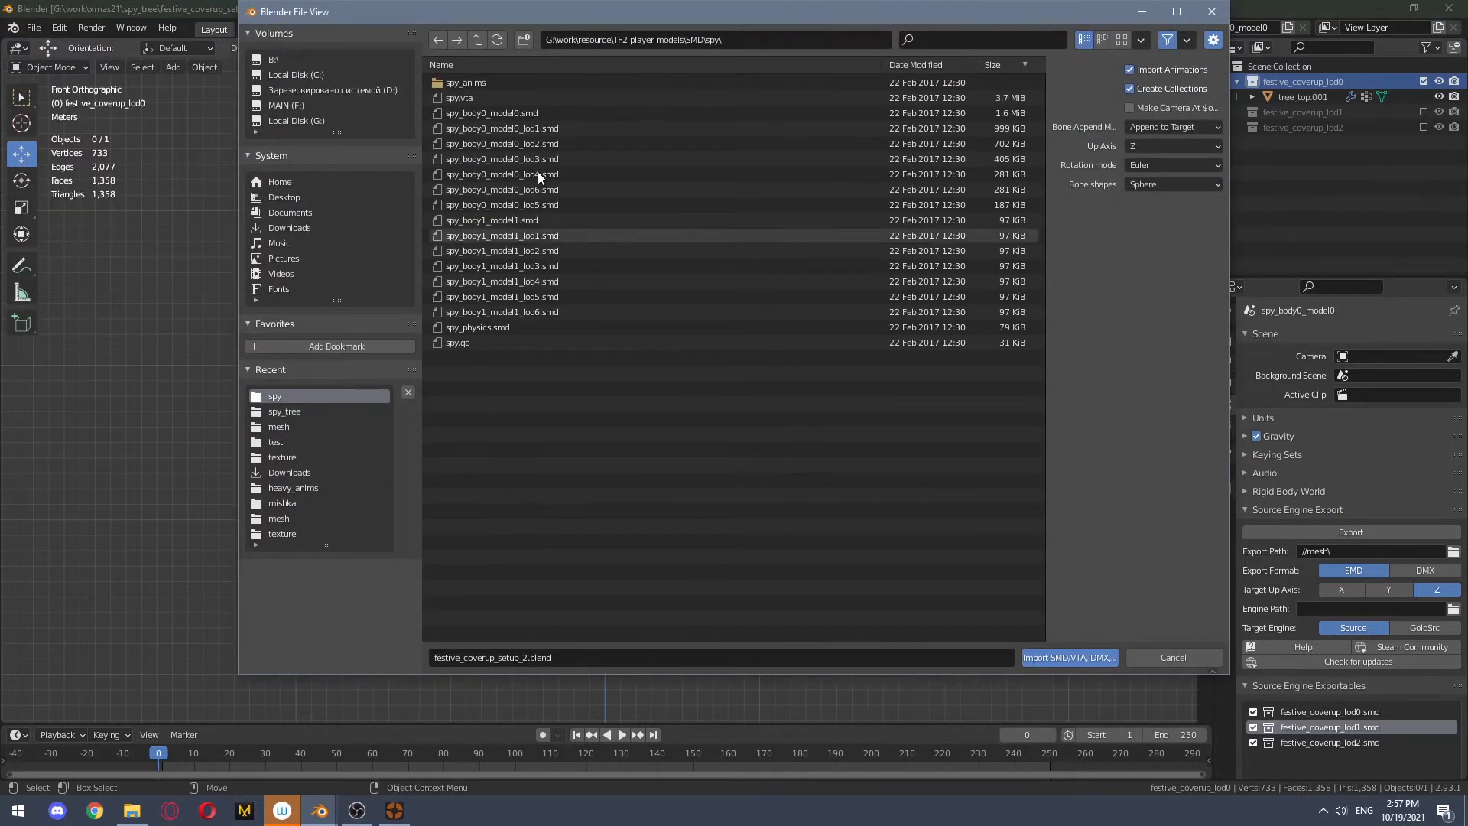
pyautogui.click(490, 112)
pyautogui.click(1172, 146)
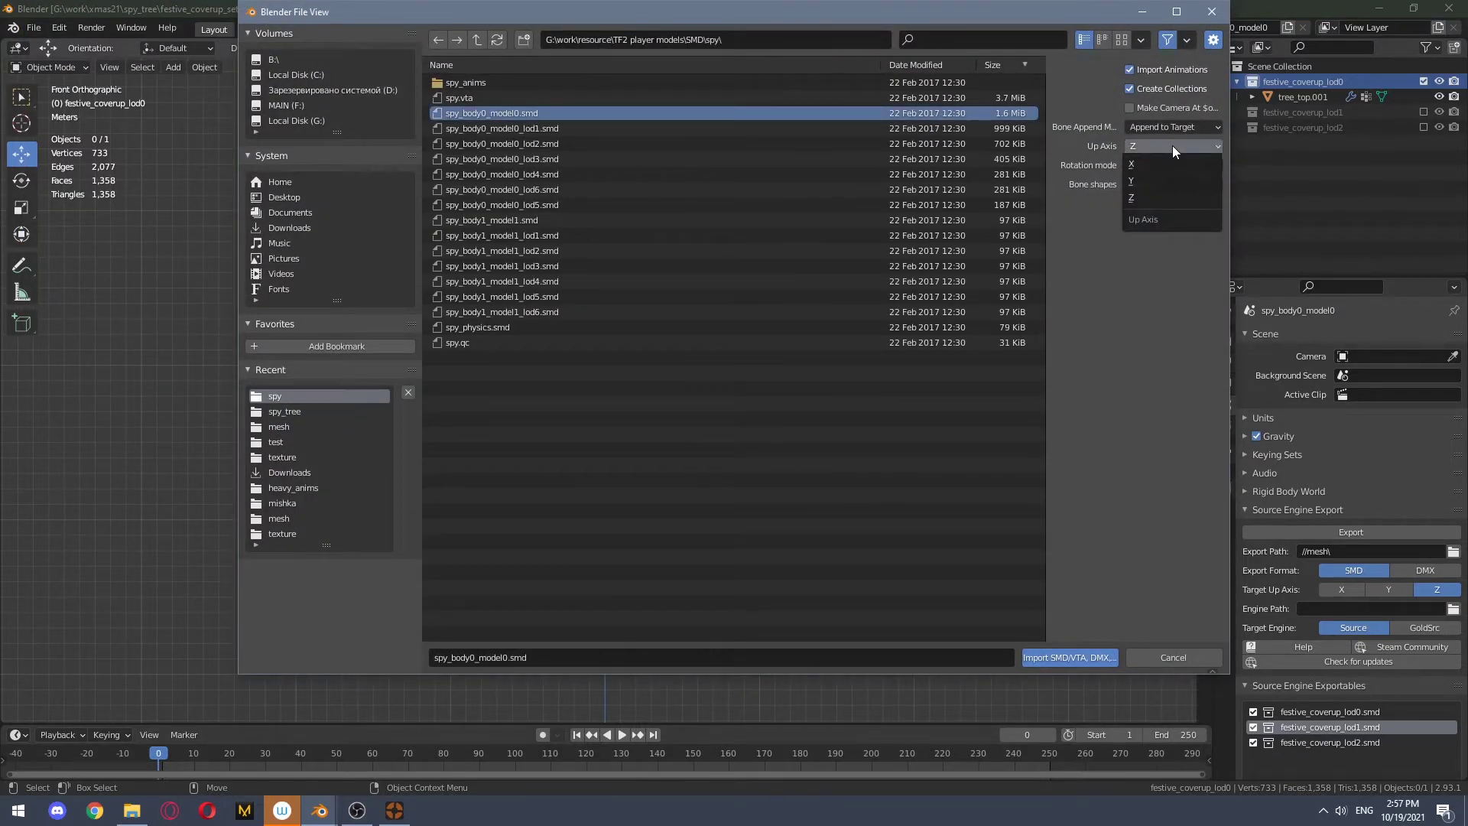
pyautogui.click(1144, 181)
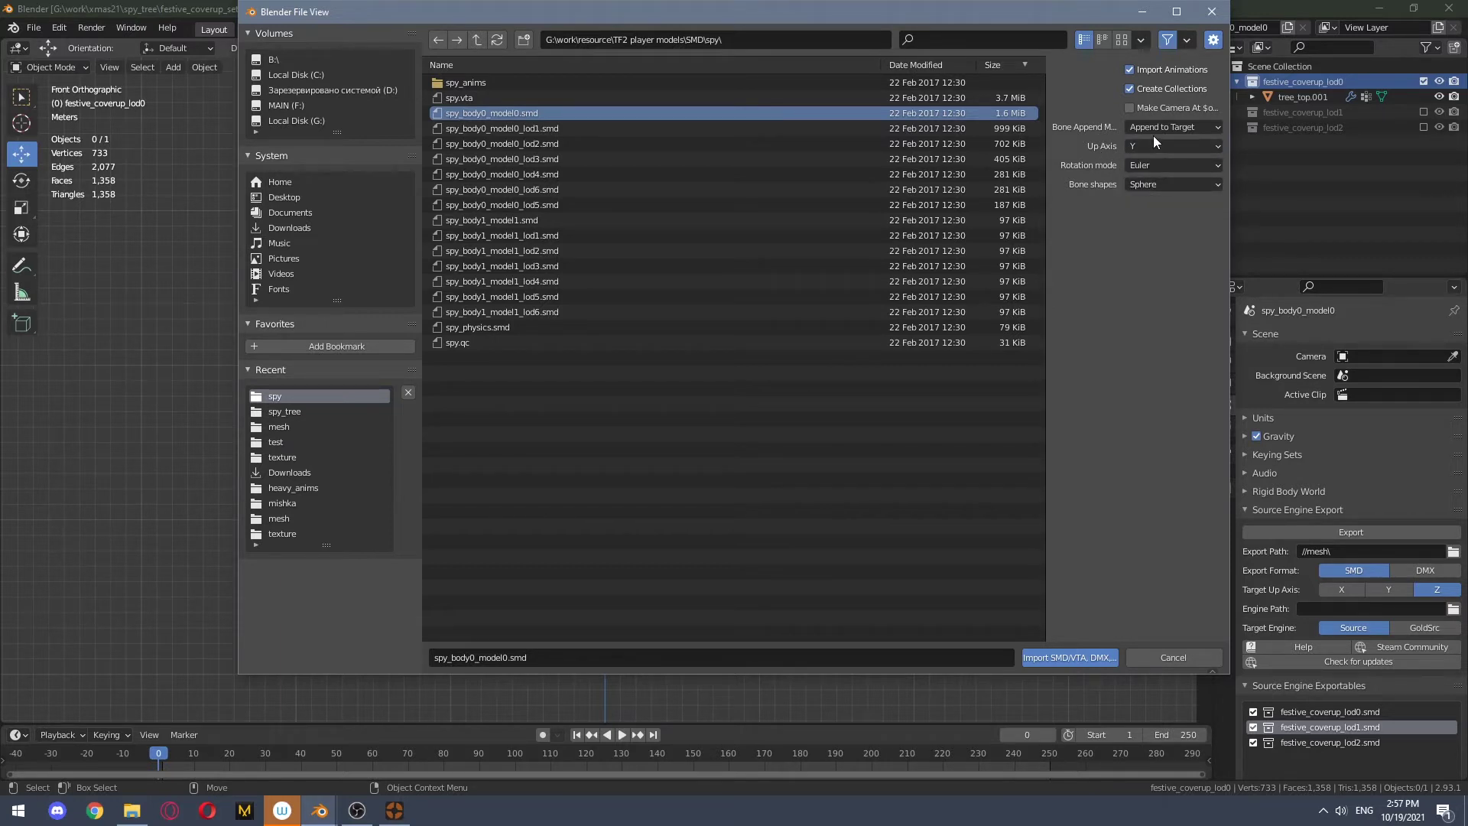
pyautogui.click(1076, 657)
# Select the imported body mesh and import spy.vta onto it with the up axis set to Y
pyautogui.click(763, 497)
pyautogui.click(746, 515)
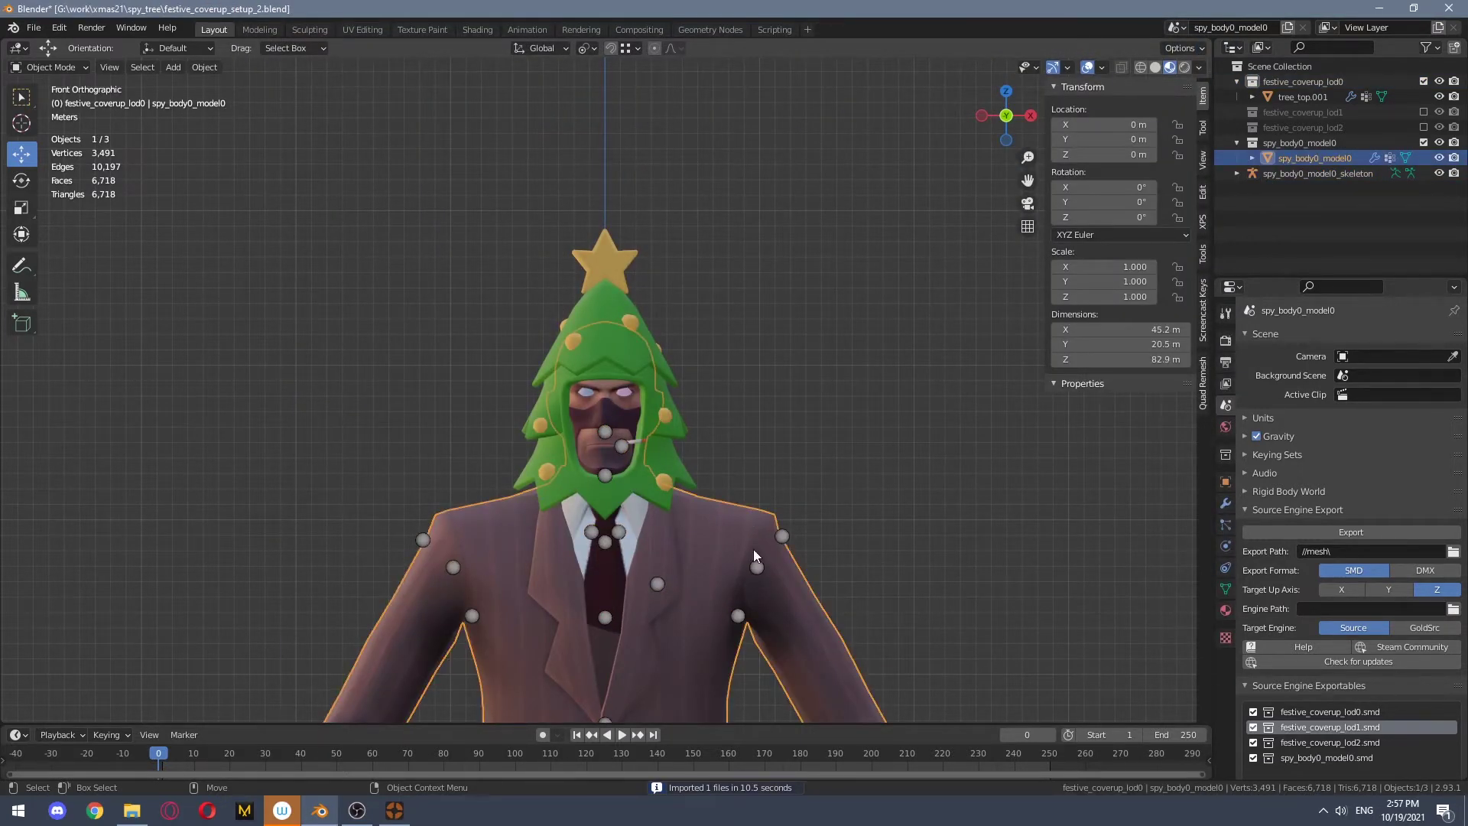
pyautogui.click(34, 27)
pyautogui.moveTo(94, 252)
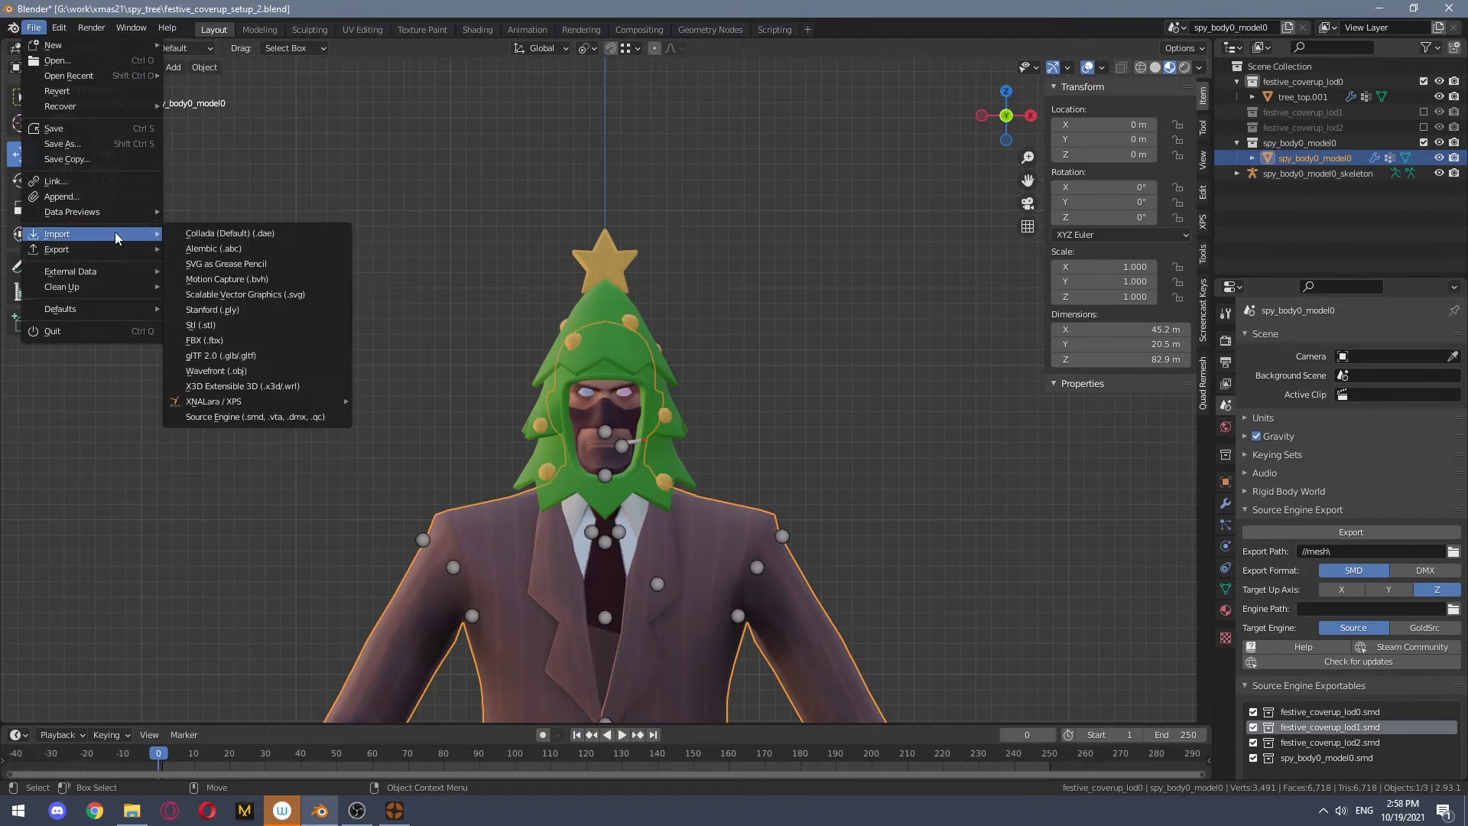
pyautogui.click(246, 414)
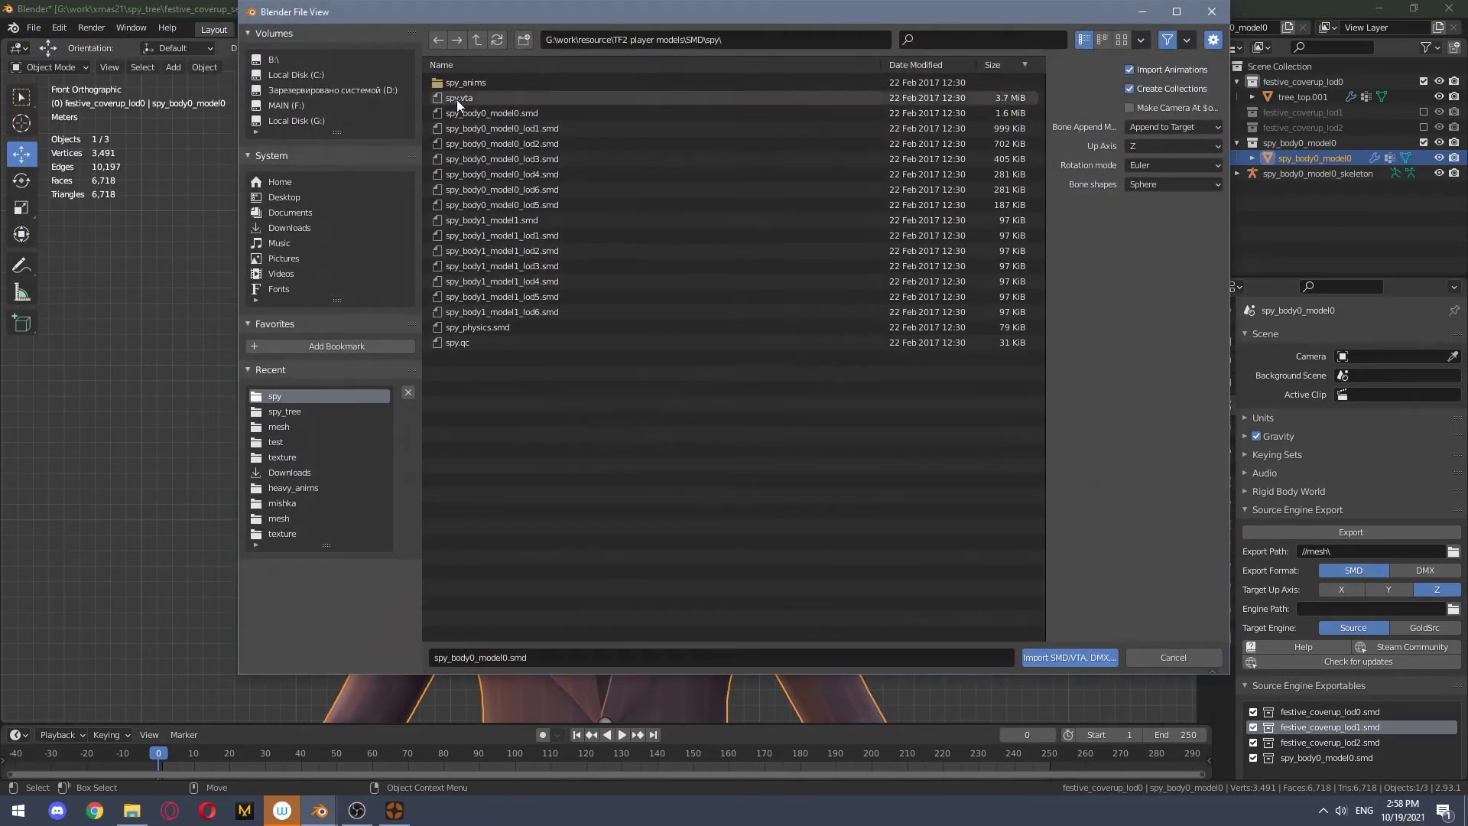
pyautogui.click(498, 99)
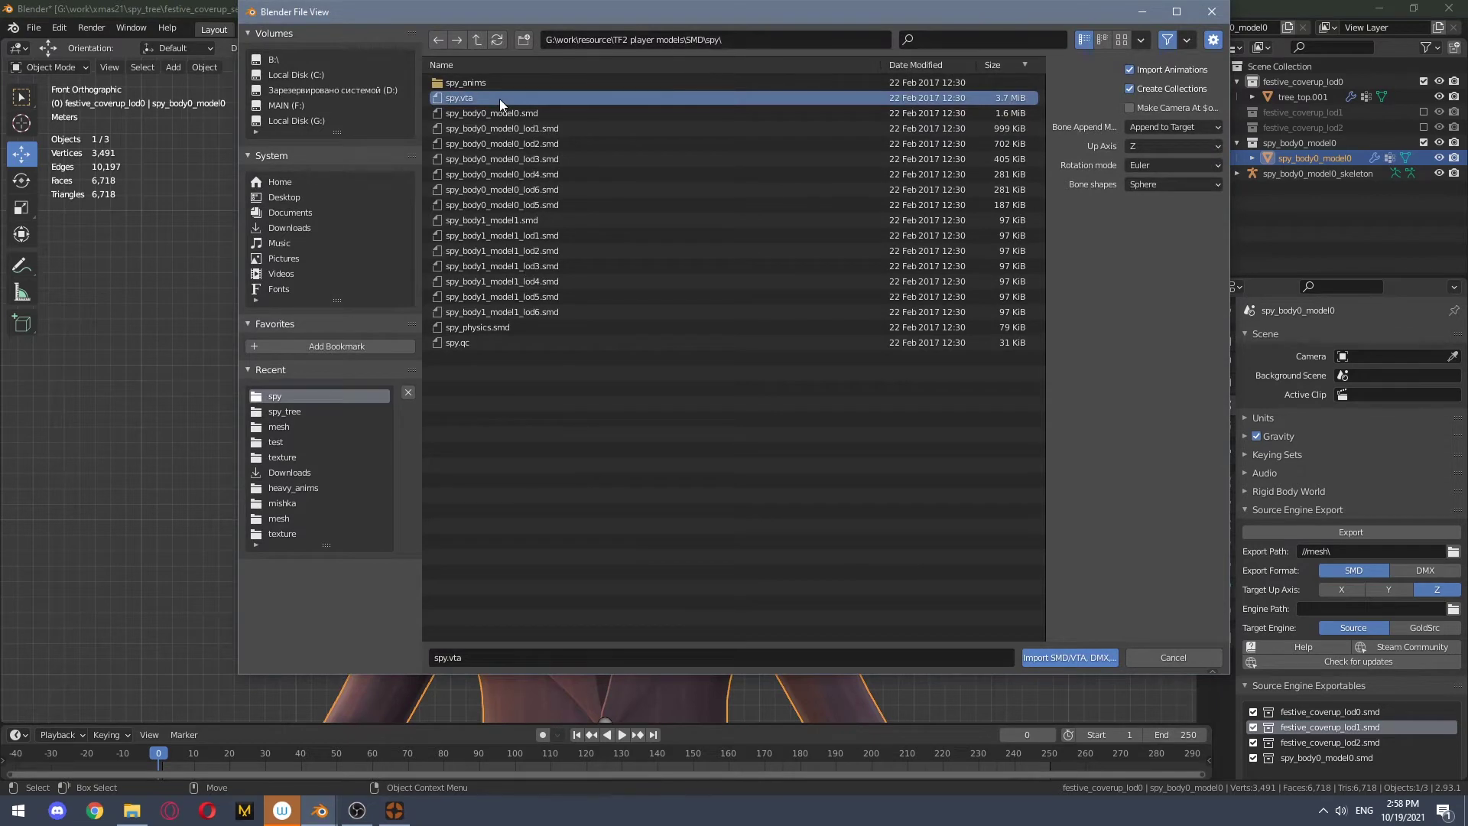
pyautogui.click(1175, 146)
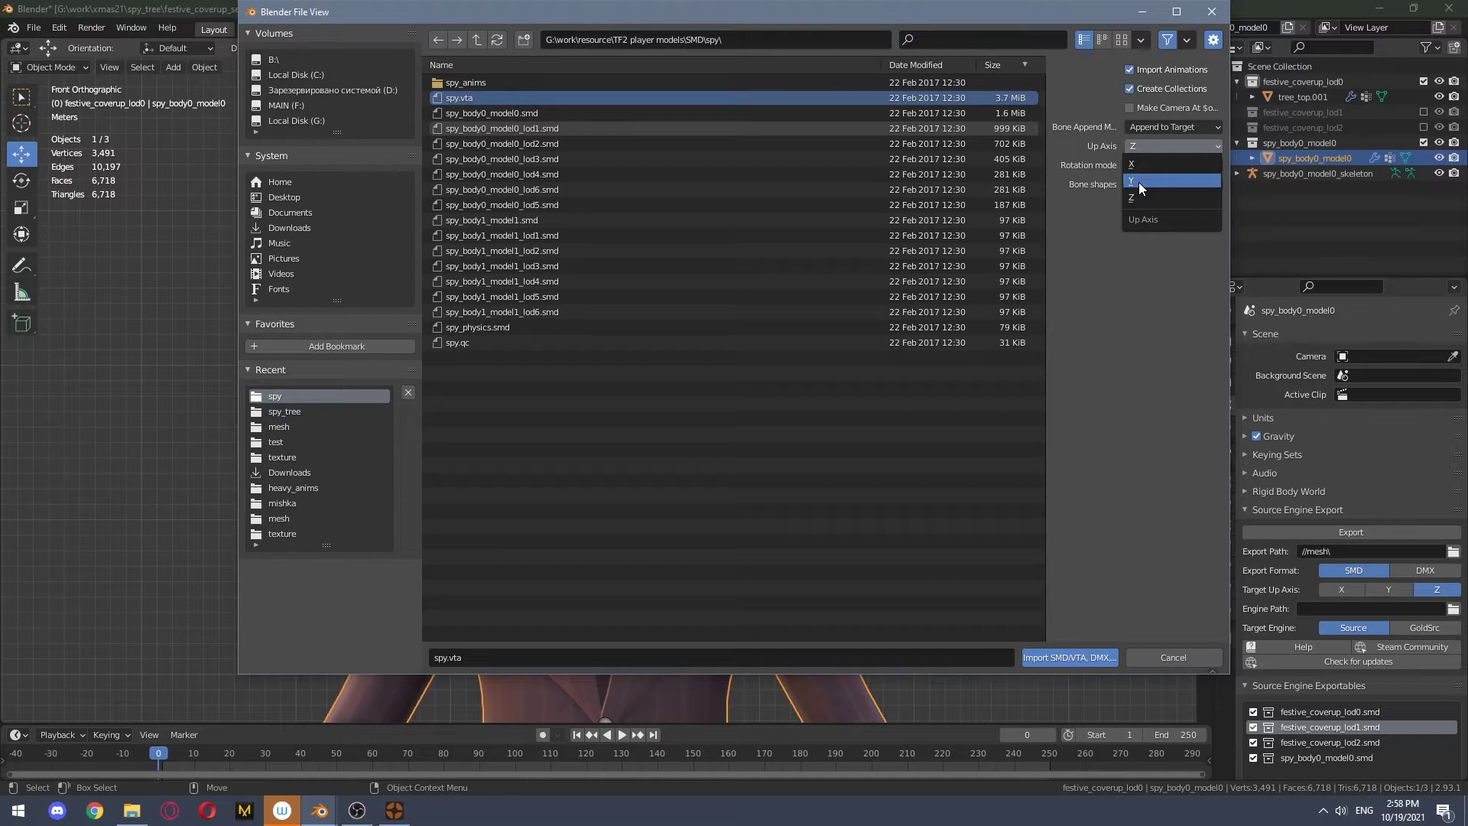
pyautogui.click(1139, 182)
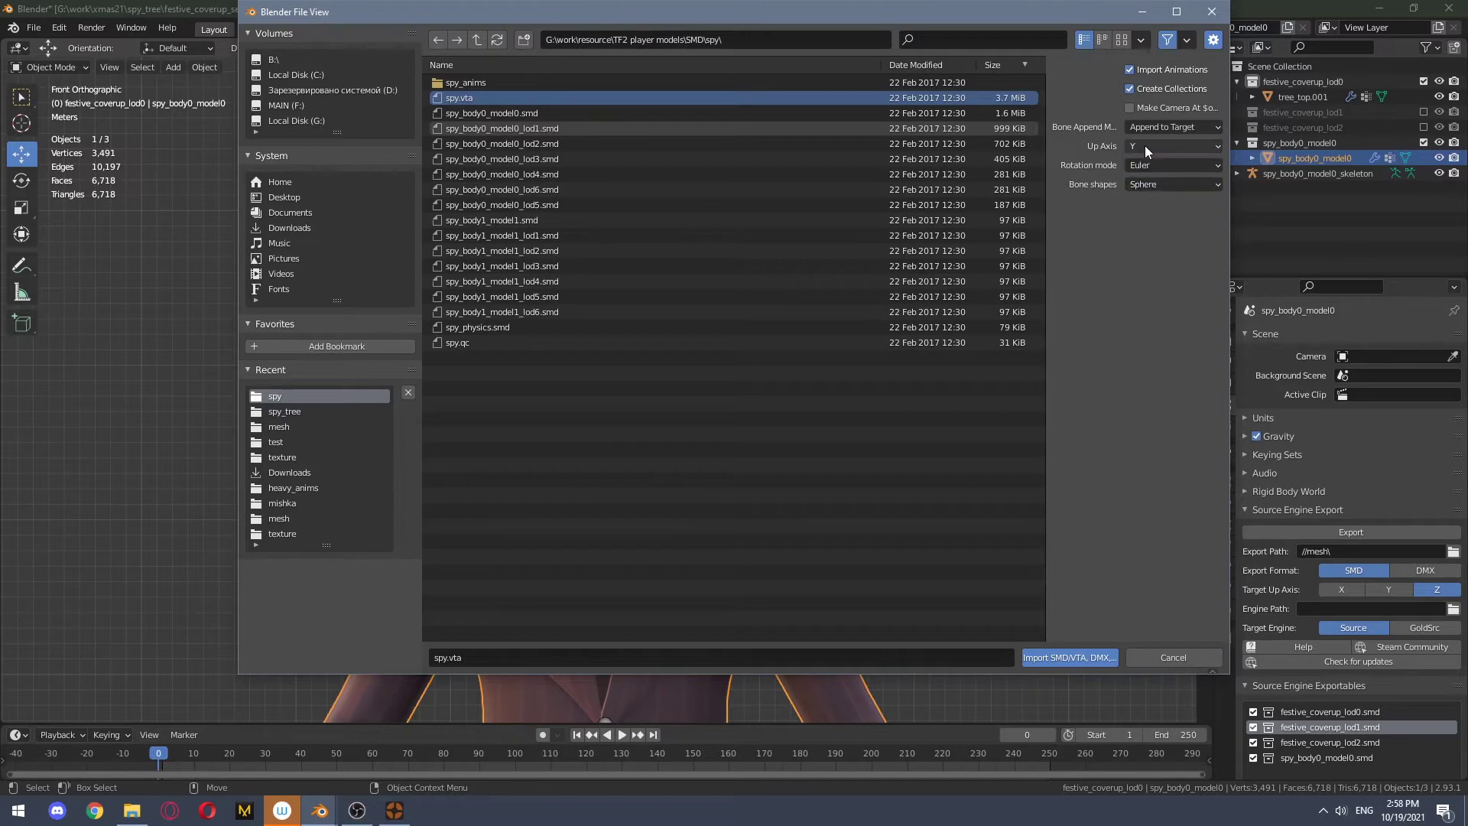
pyautogui.click(1063, 657)
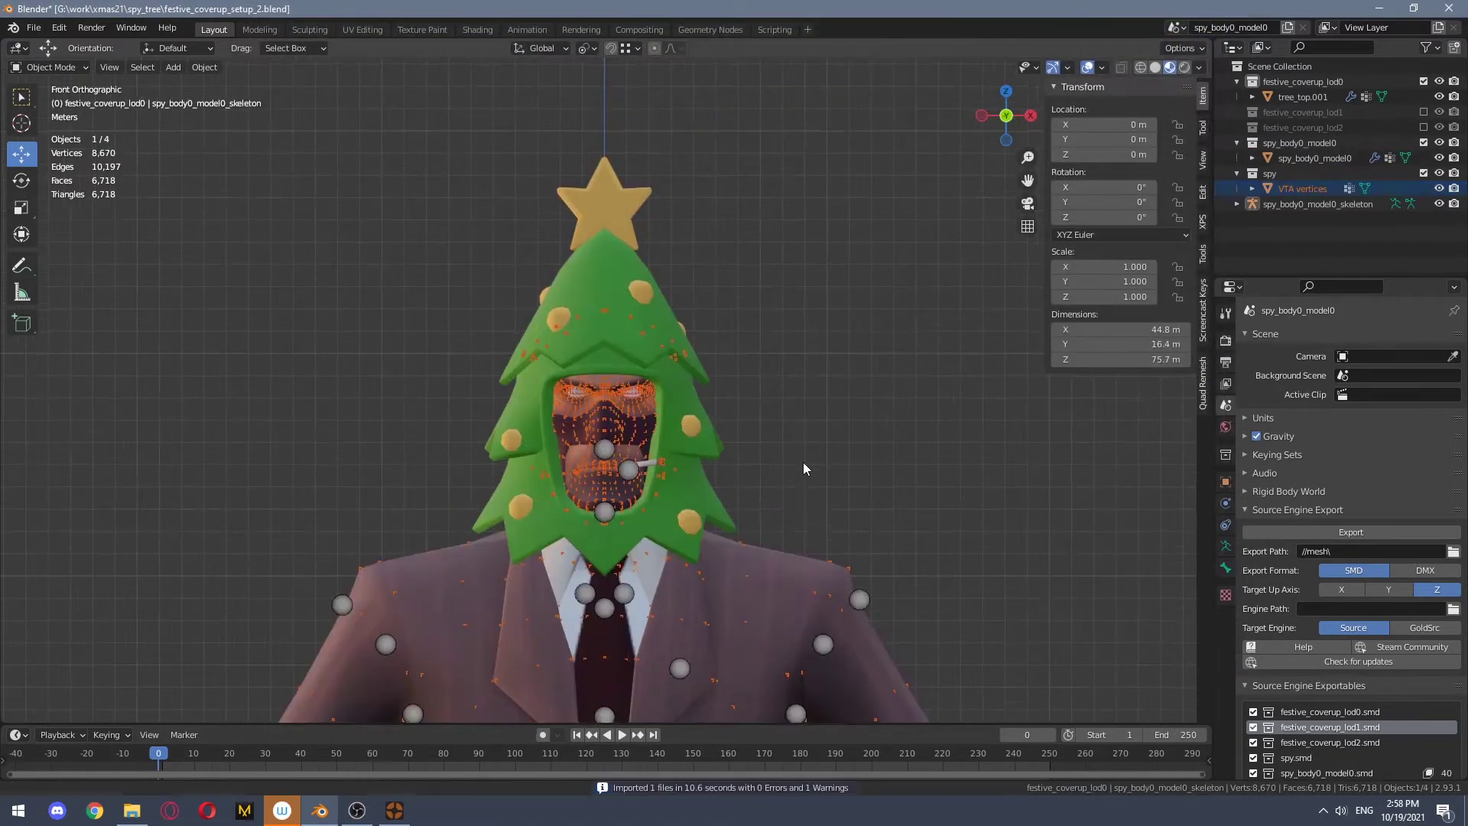
# Delete the VTA vertices object from the scene
pyautogui.scroll(3, 803, 462)
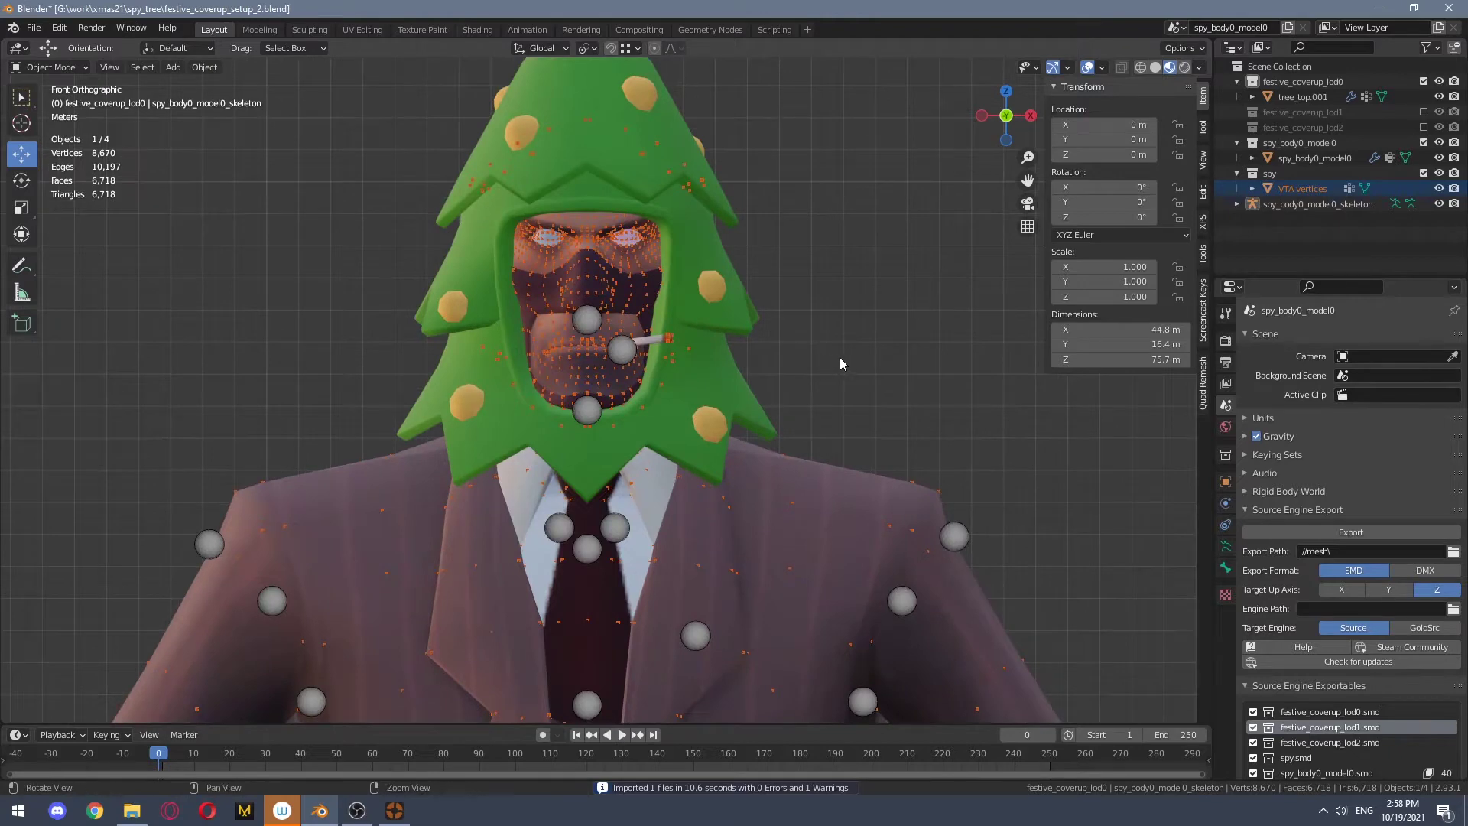
pyautogui.keyDown('shift'); pyautogui.moveTo(839, 356); pyautogui.dragTo(847, 377, button='middle'); pyautogui.keyUp('shift')
pyautogui.scroll(2, 654, 342)
pyautogui.click(914, 415)
pyautogui.moveTo(684, 386); pyautogui.dragTo(725, 381, button='middle')
pyautogui.scroll(-3, 761, 396)
pyautogui.keyDown('alt'); pyautogui.moveTo(724, 380); pyautogui.dragTo(849, 455); pyautogui.keyUp('alt')
pyautogui.click(896, 256)
pyautogui.keyDown('alt'); pyautogui.moveTo(937, 342); pyautogui.dragTo(875, 366, button='middle'); pyautogui.keyUp('alt')
pyautogui.press('x')
pyautogui.press('Return')
# Preview the body mesh's shape keys from the basis through UH, then return to the basis shape key
pyautogui.click(847, 512)
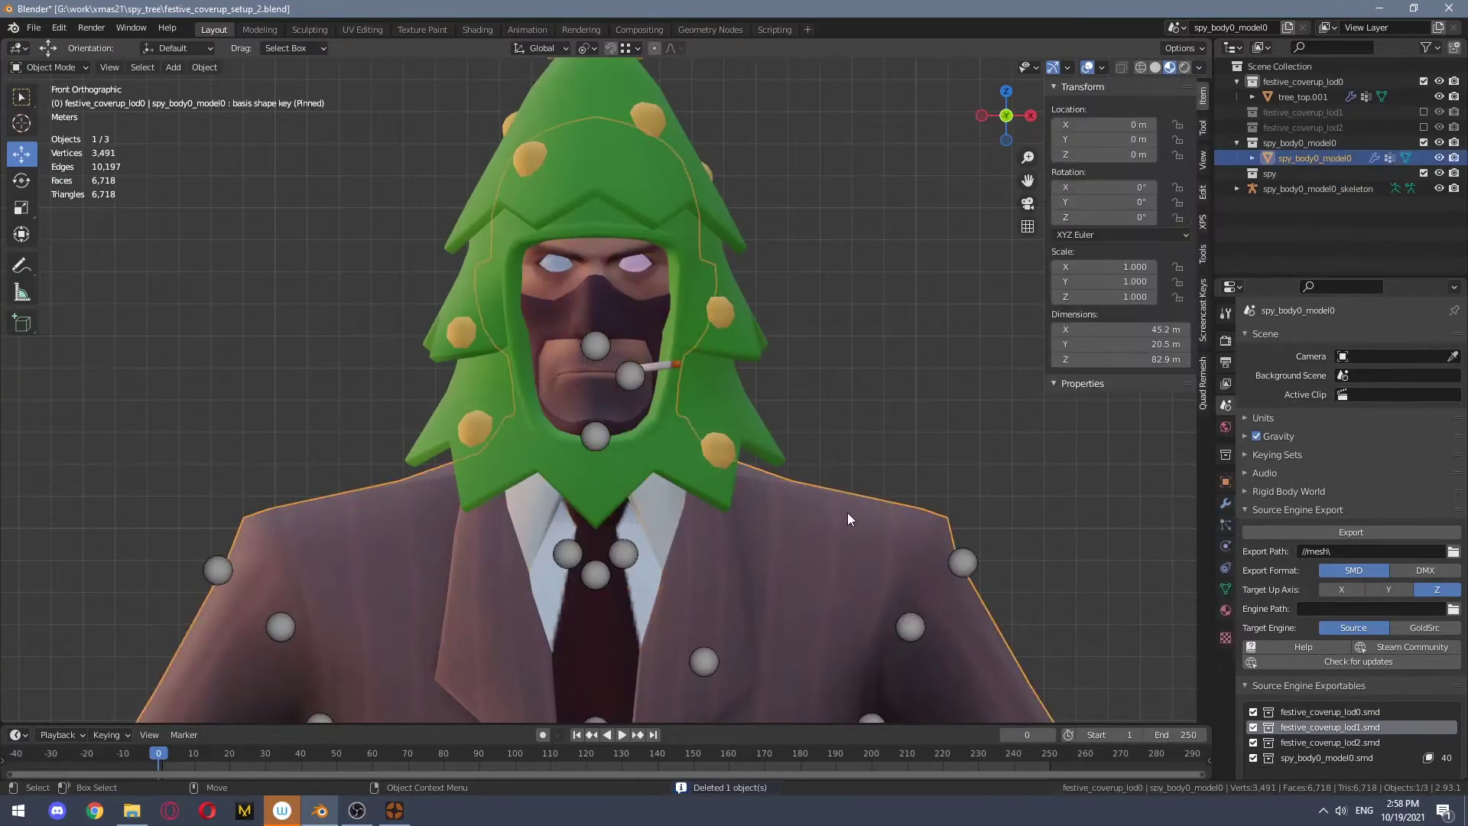
pyautogui.click(1223, 587)
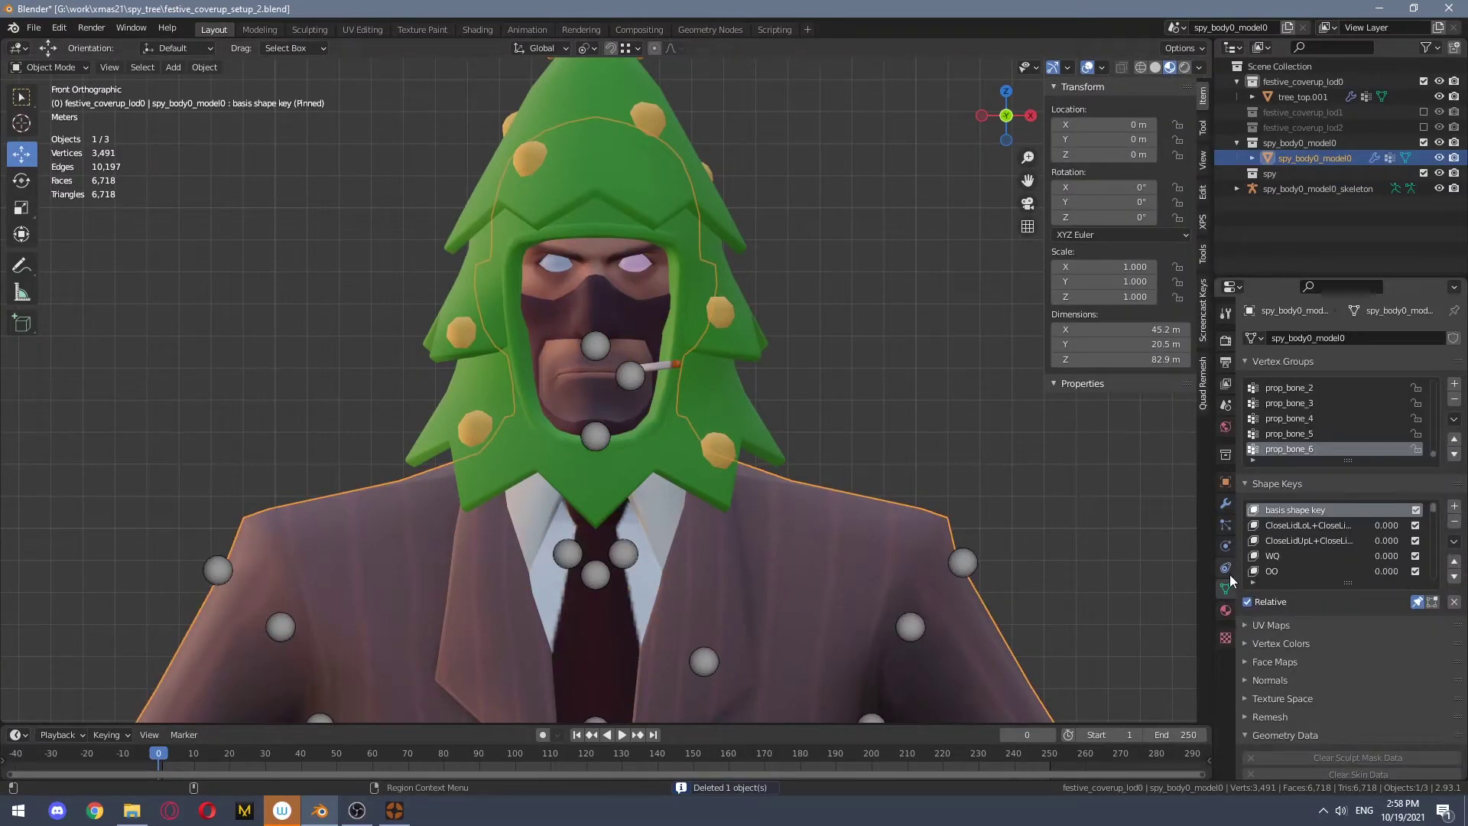
pyautogui.keyDown('ctrl'); pyautogui.scroll(-8, 1286, 528); pyautogui.keyUp('ctrl')
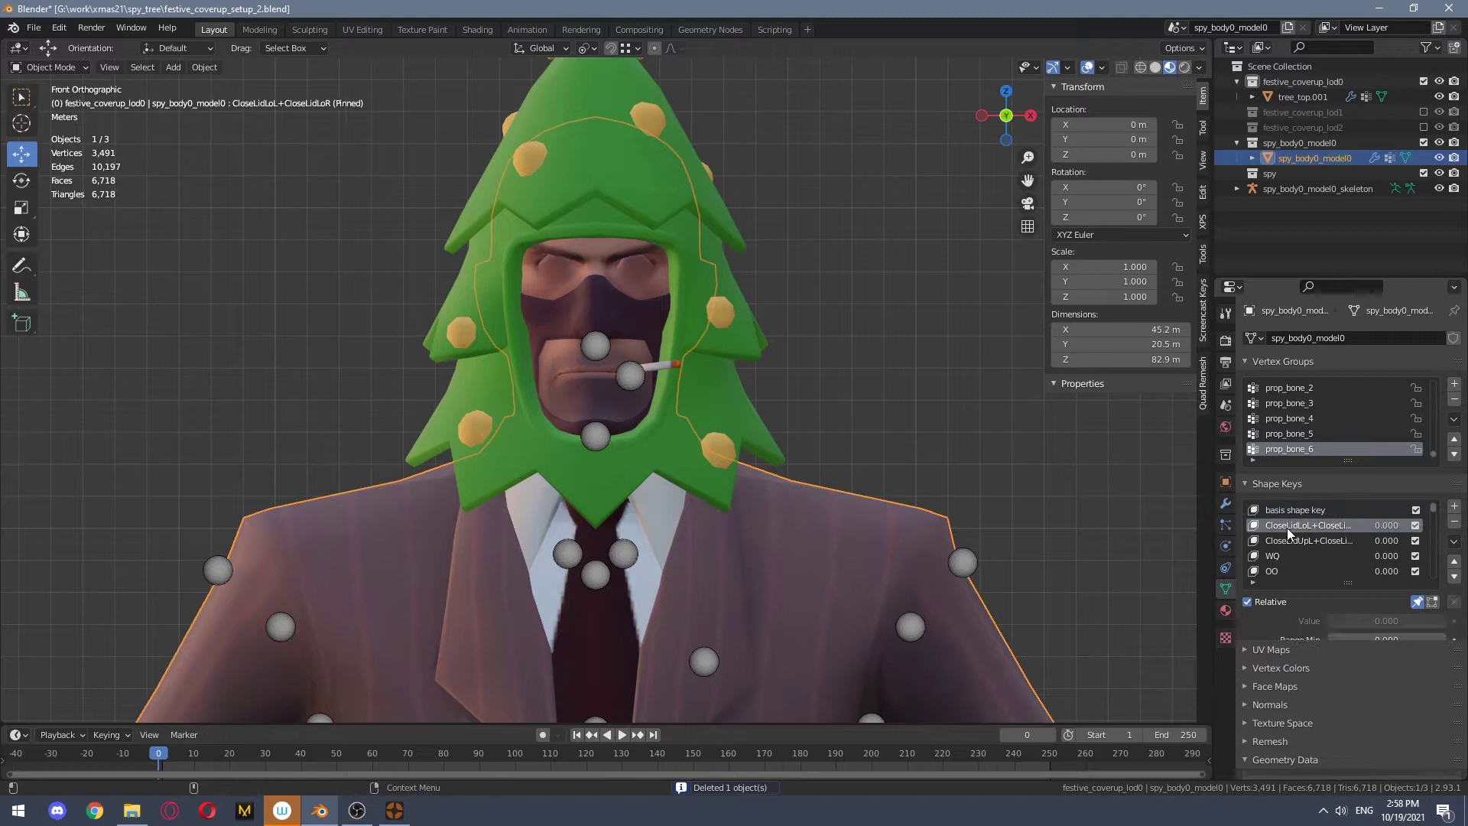
pyautogui.keyDown('ctrl'); pyautogui.scroll(-4, 1286, 528); pyautogui.keyUp('ctrl')
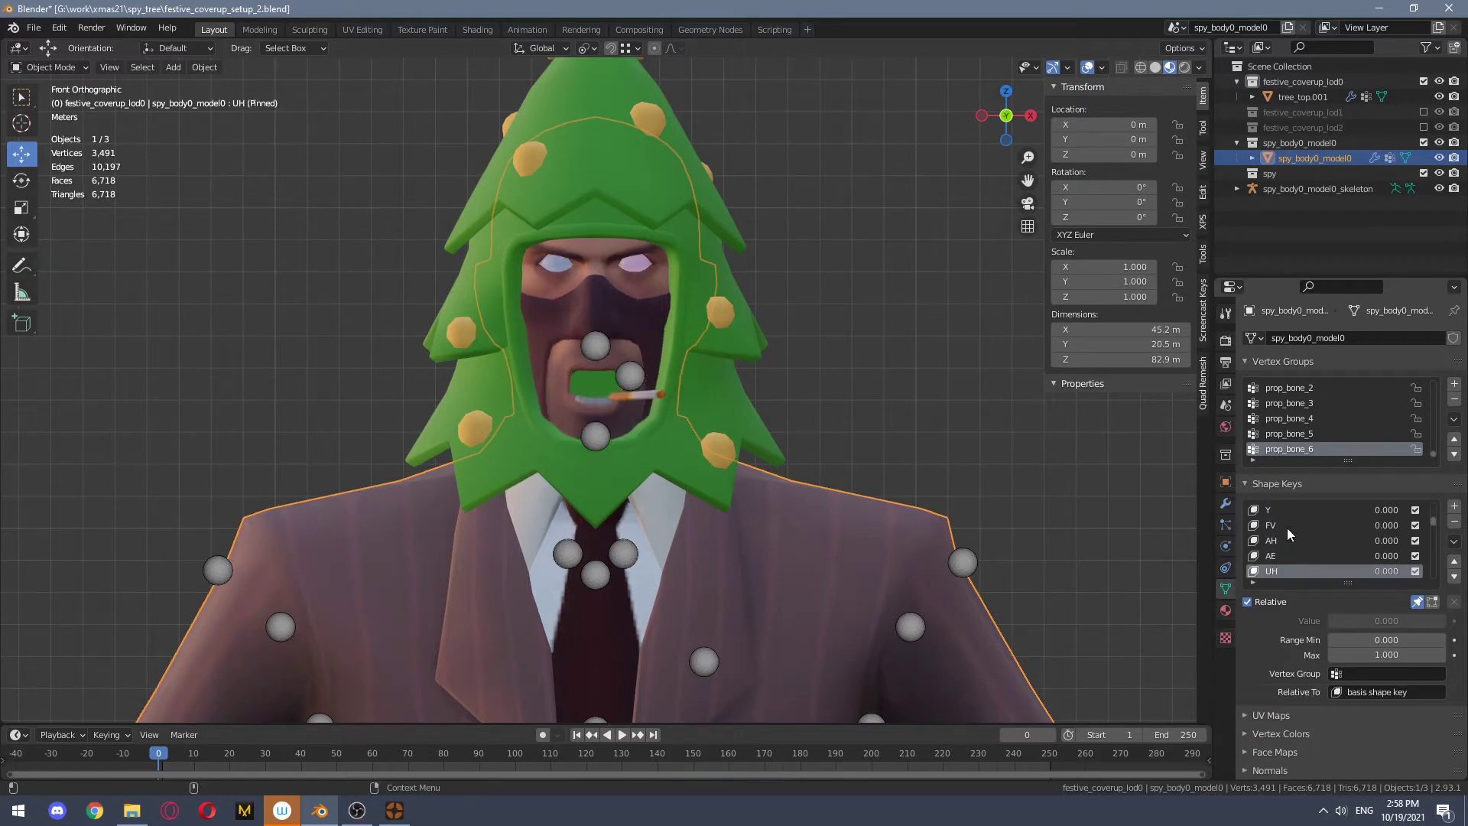
pyautogui.keyDown('ctrl'); pyautogui.scroll(12, 1286, 527); pyautogui.keyUp('ctrl')
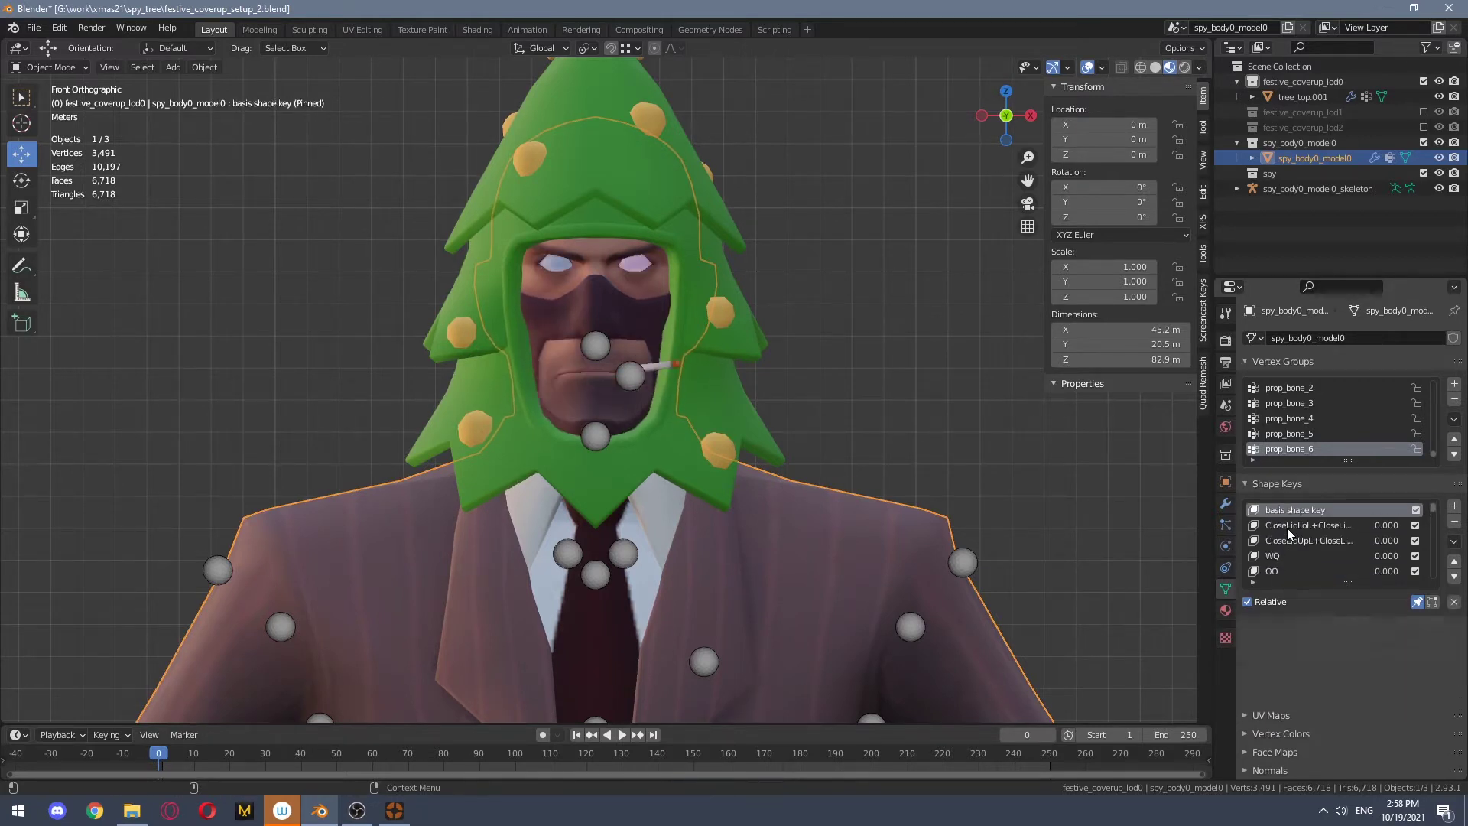
# Delete all body mesh geometry except the linked head, then return to Object Mode and clear the selection
pyautogui.click(801, 396)
pyautogui.click(575, 360)
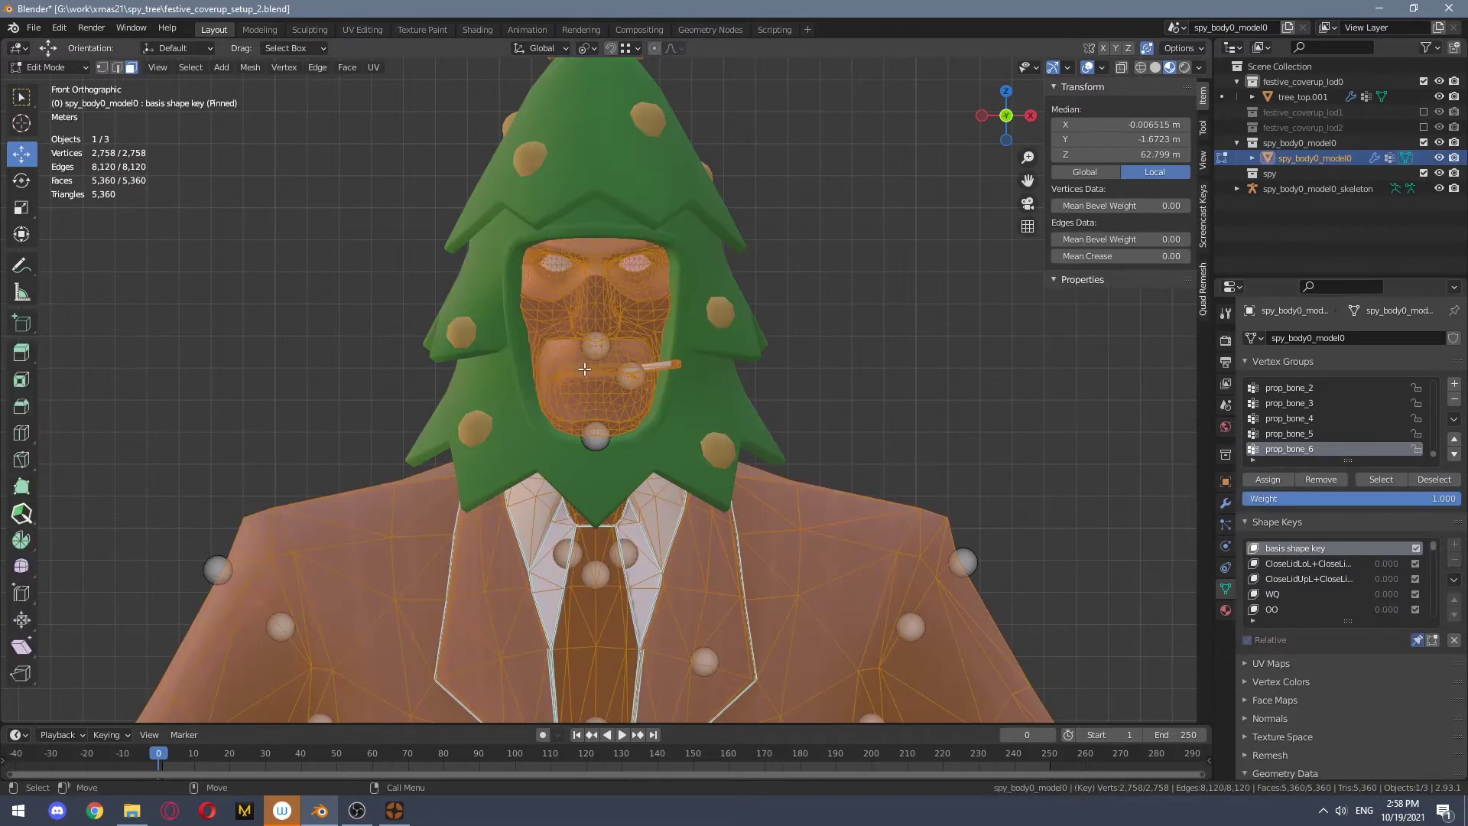
pyautogui.moveTo(574, 361); pyautogui.dragTo(677, 318, button='middle')
pyautogui.press('Tab')
pyautogui.click(679, 327)
pyautogui.hotkey('ctrl', 'l')
pyautogui.hotkey('ctrl', 'i')
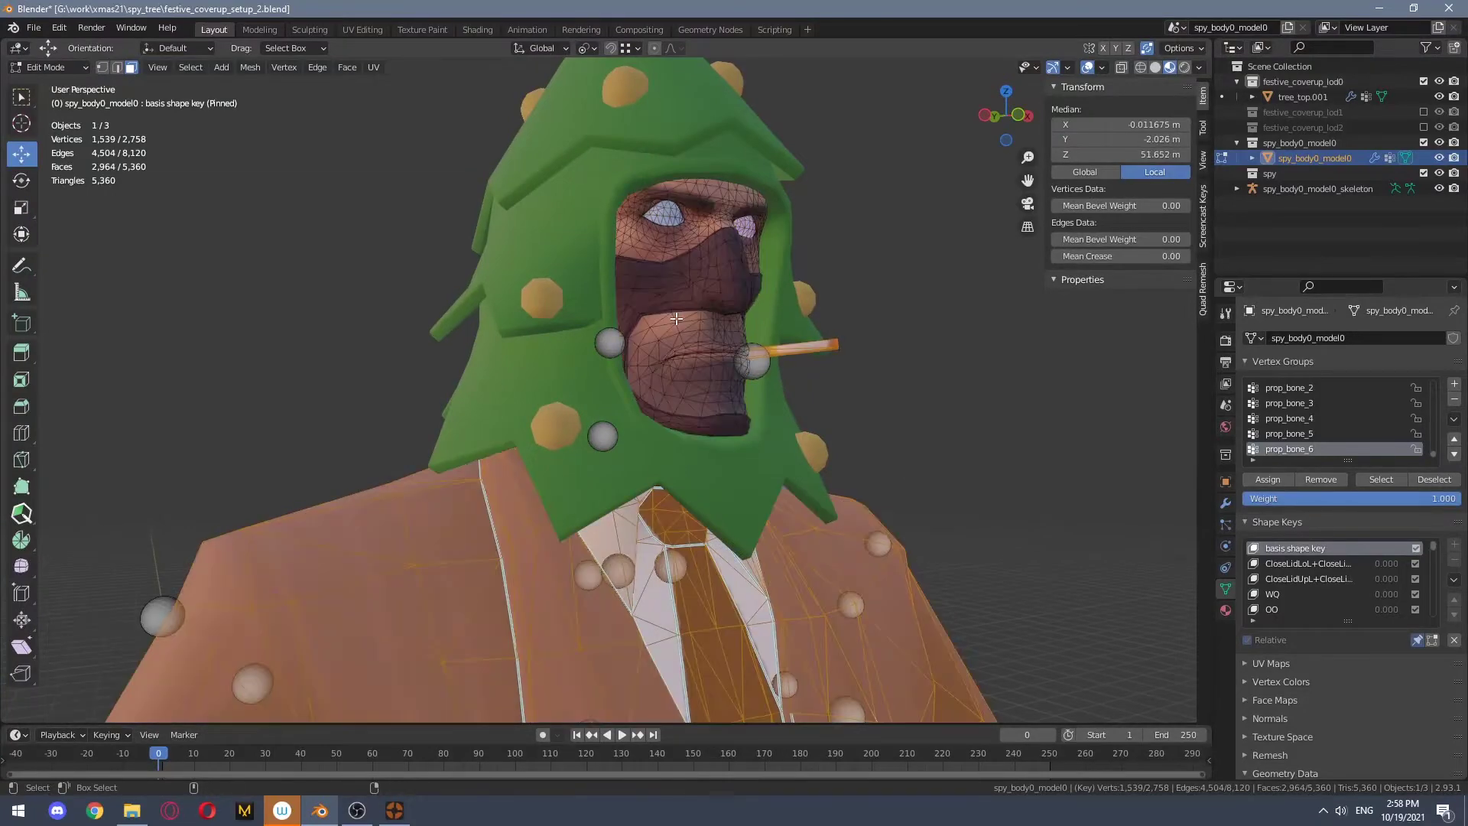
pyautogui.press('x')
pyautogui.click(644, 321)
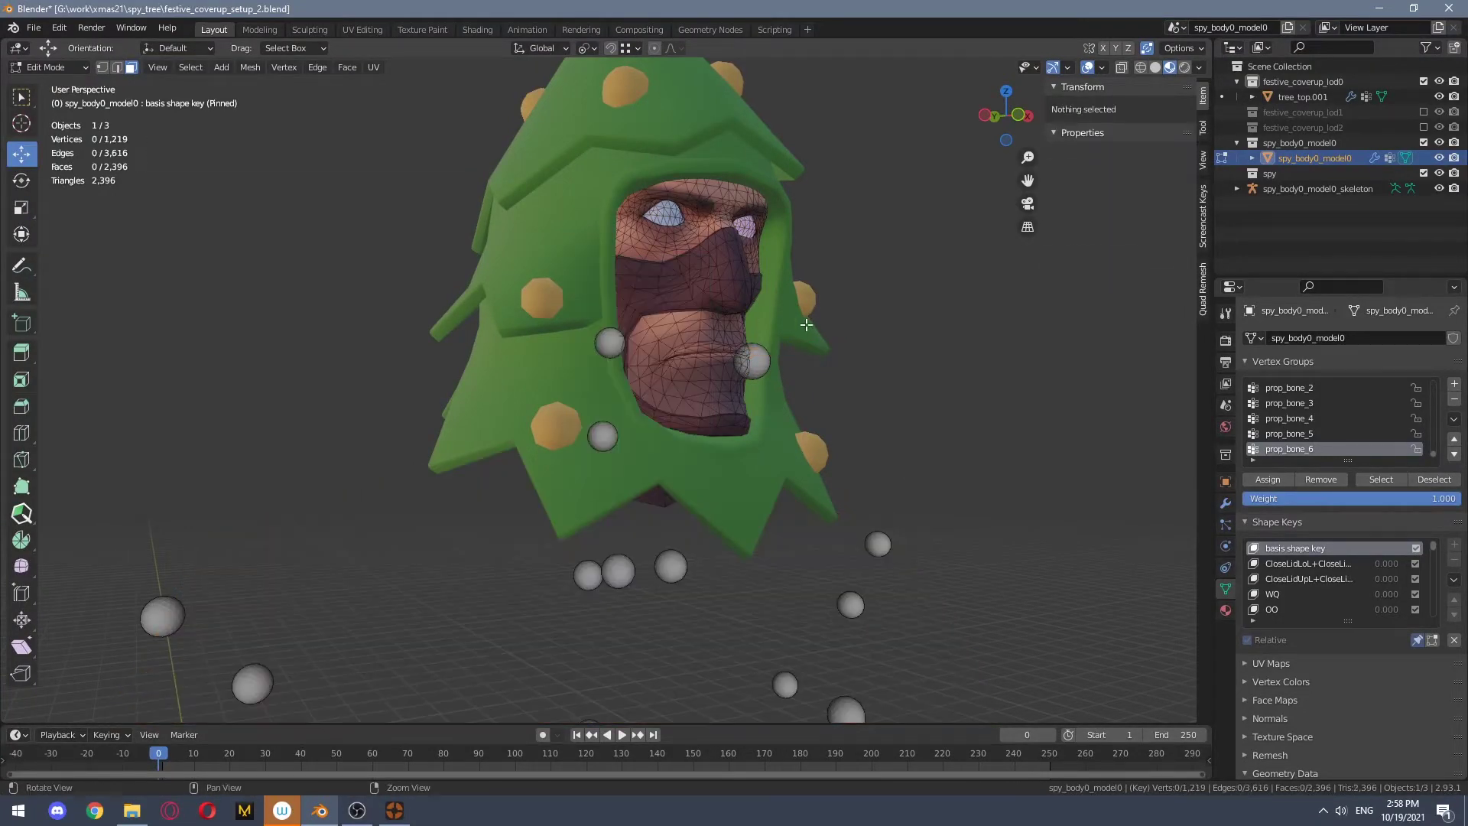
pyautogui.moveTo(644, 321); pyautogui.dragTo(724, 372, button='middle')
pyautogui.keyDown('alt'); pyautogui.keyDown('shift'); pyautogui.moveTo(724, 372); pyautogui.dragTo(790, 387); pyautogui.keyUp('shift'); pyautogui.keyUp('alt')
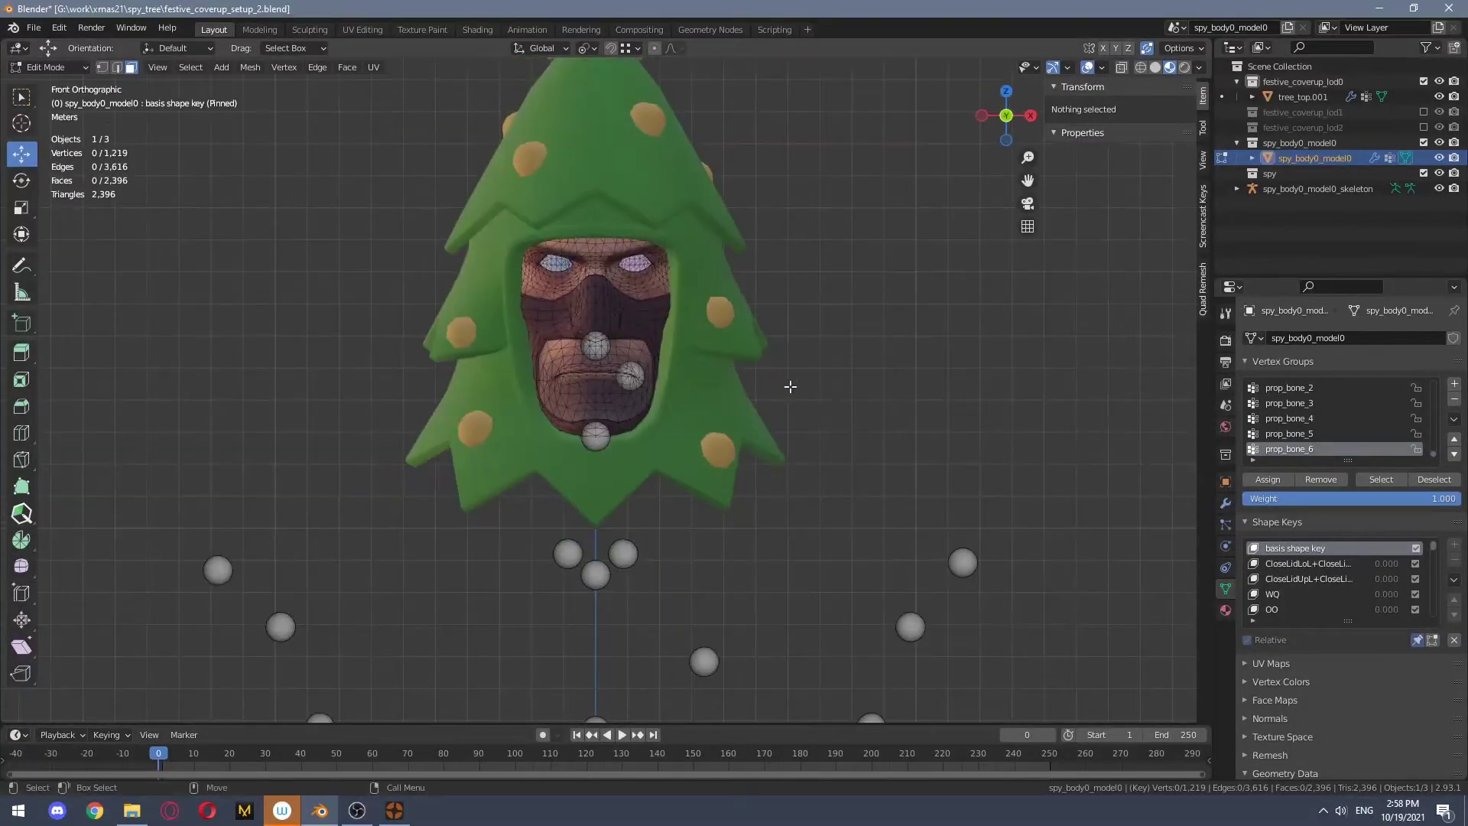
pyautogui.press('Tab')
pyautogui.click(832, 420)
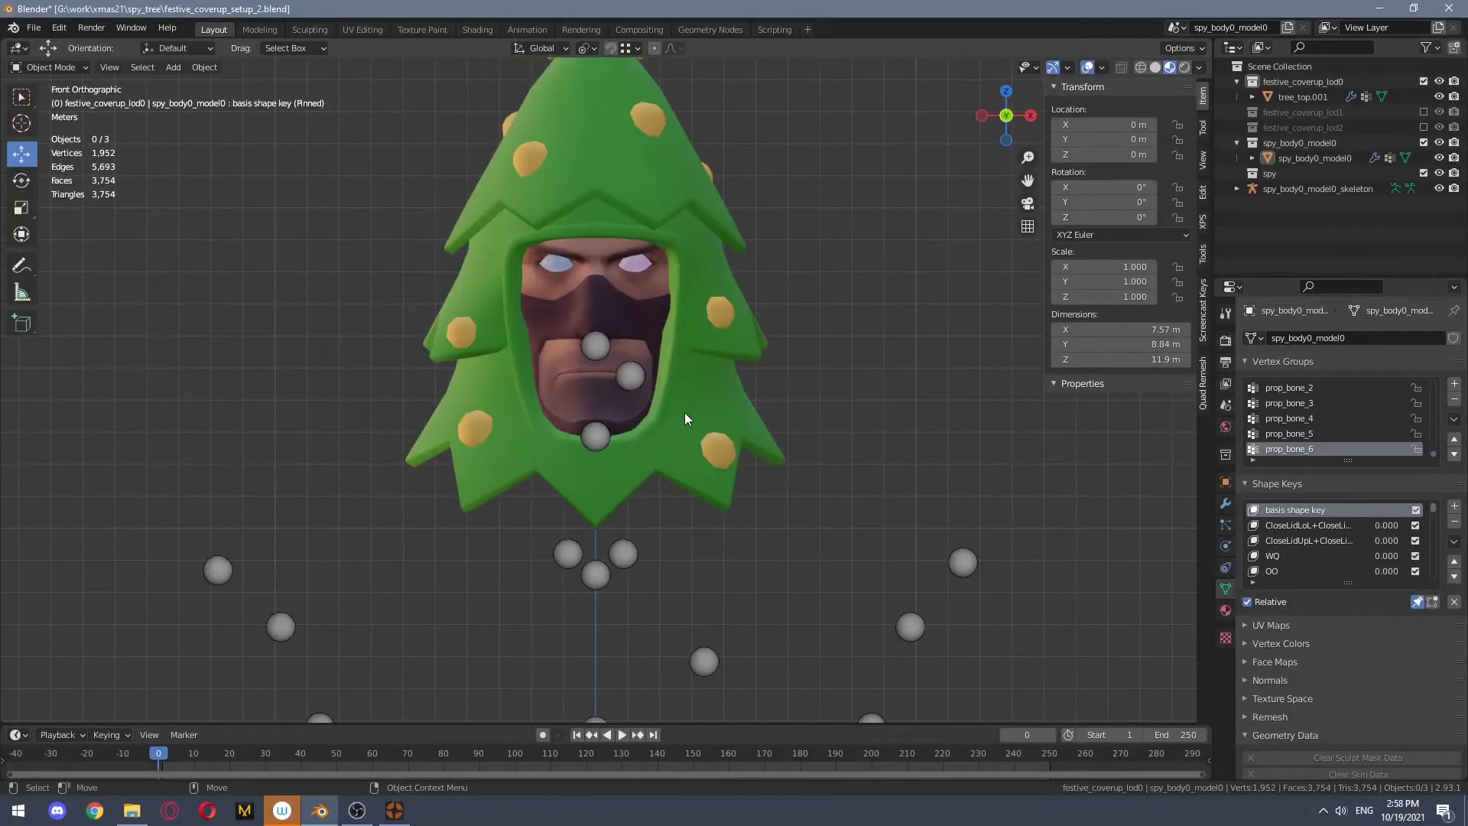
pyautogui.click(695, 309)
pyautogui.keyDown('shift'); pyautogui.moveTo(751, 253); pyautogui.dragTo(707, 333, button='middle'); pyautogui.keyUp('shift')
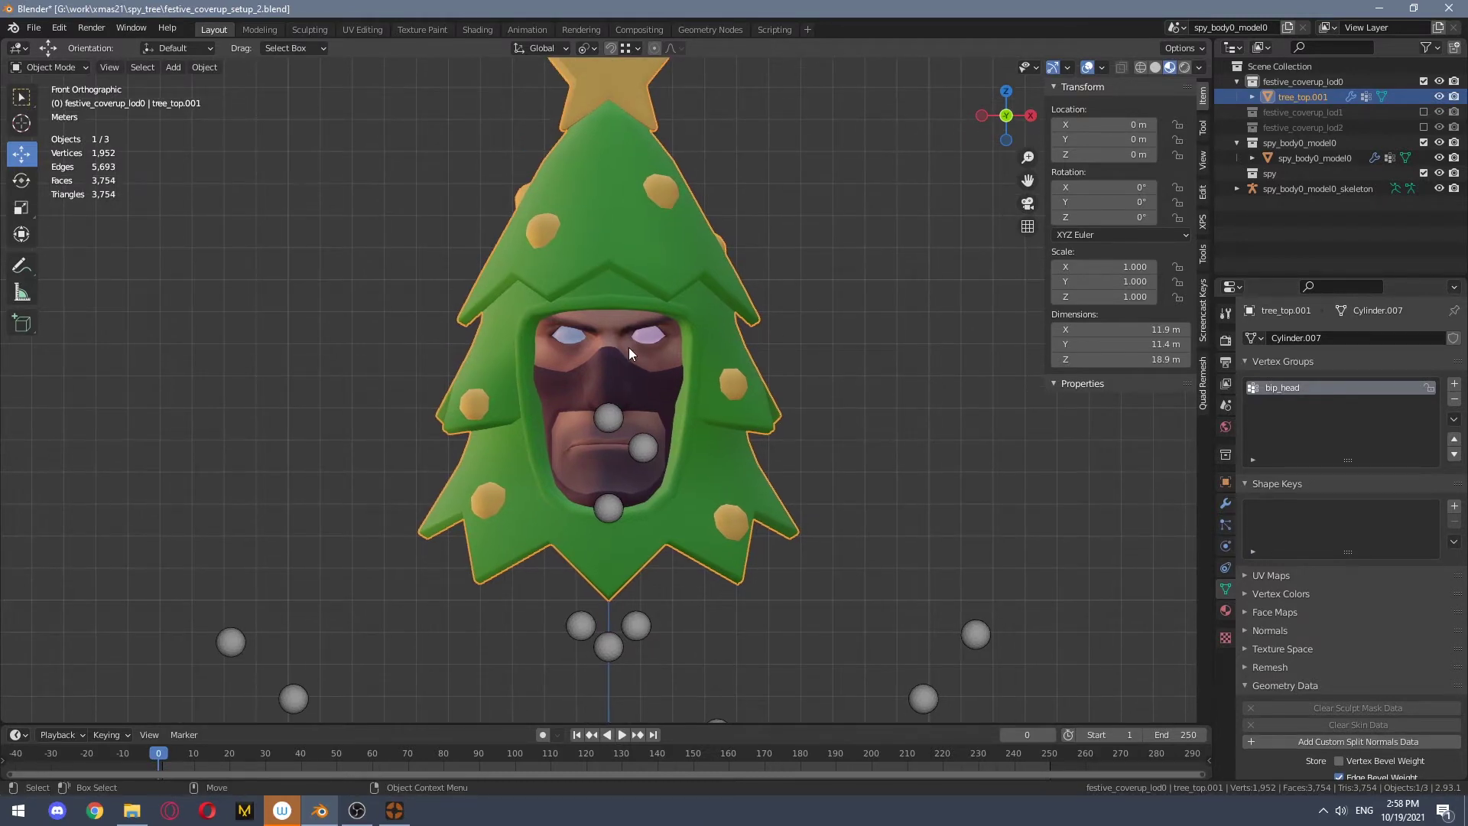
pyautogui.click(793, 215)
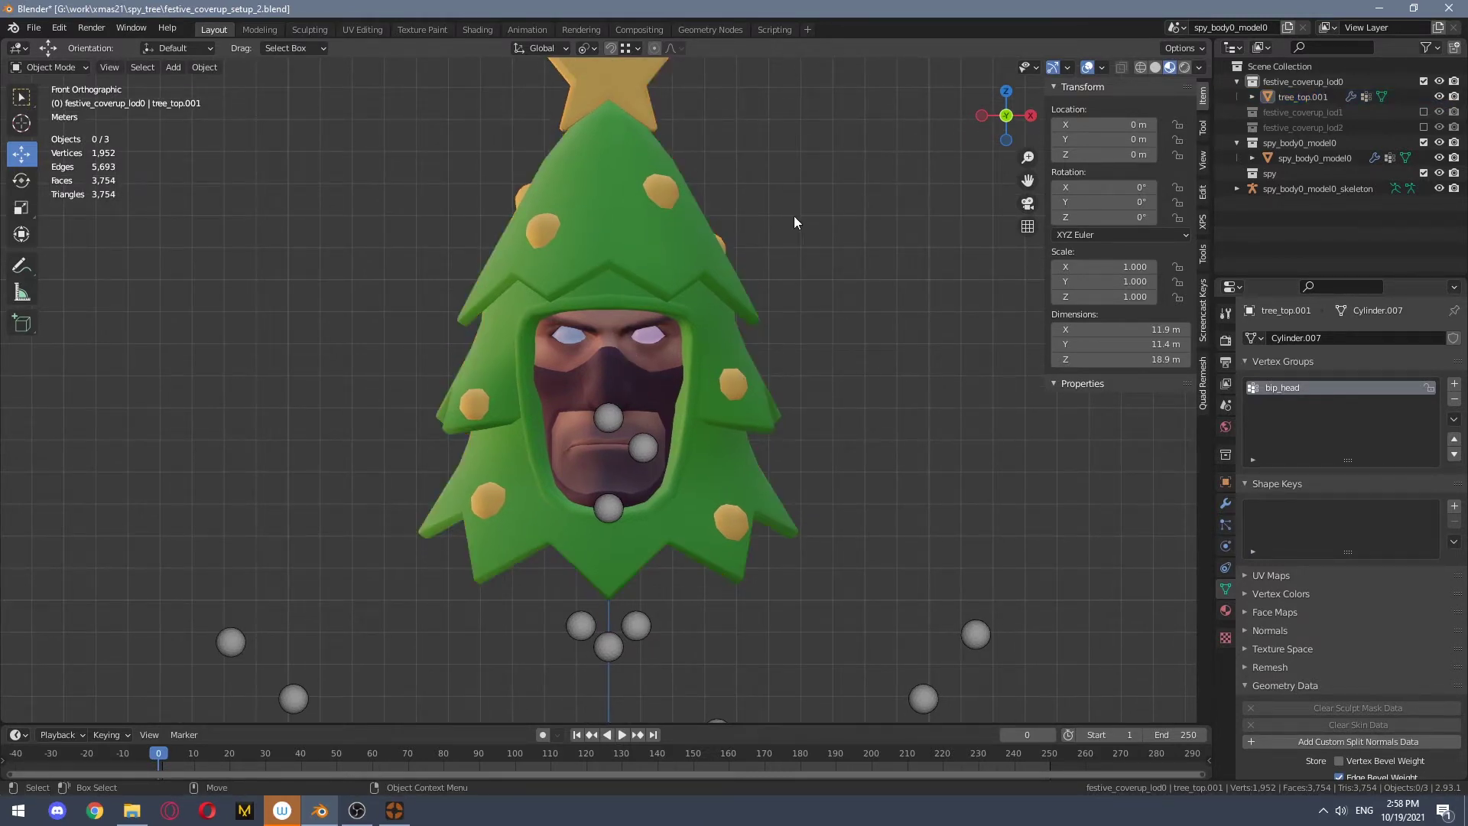
pyautogui.scroll(-1, 793, 216)
pyautogui.scroll(2, 732, 222)
pyautogui.keyDown('shift'); pyautogui.moveTo(707, 233); pyautogui.dragTo(736, 369, button='middle'); pyautogui.keyUp('shift')
# Examine how the head's shape keys move the face inside the tree hat's opening, then return to the basis shape key
pyautogui.click(621, 369)
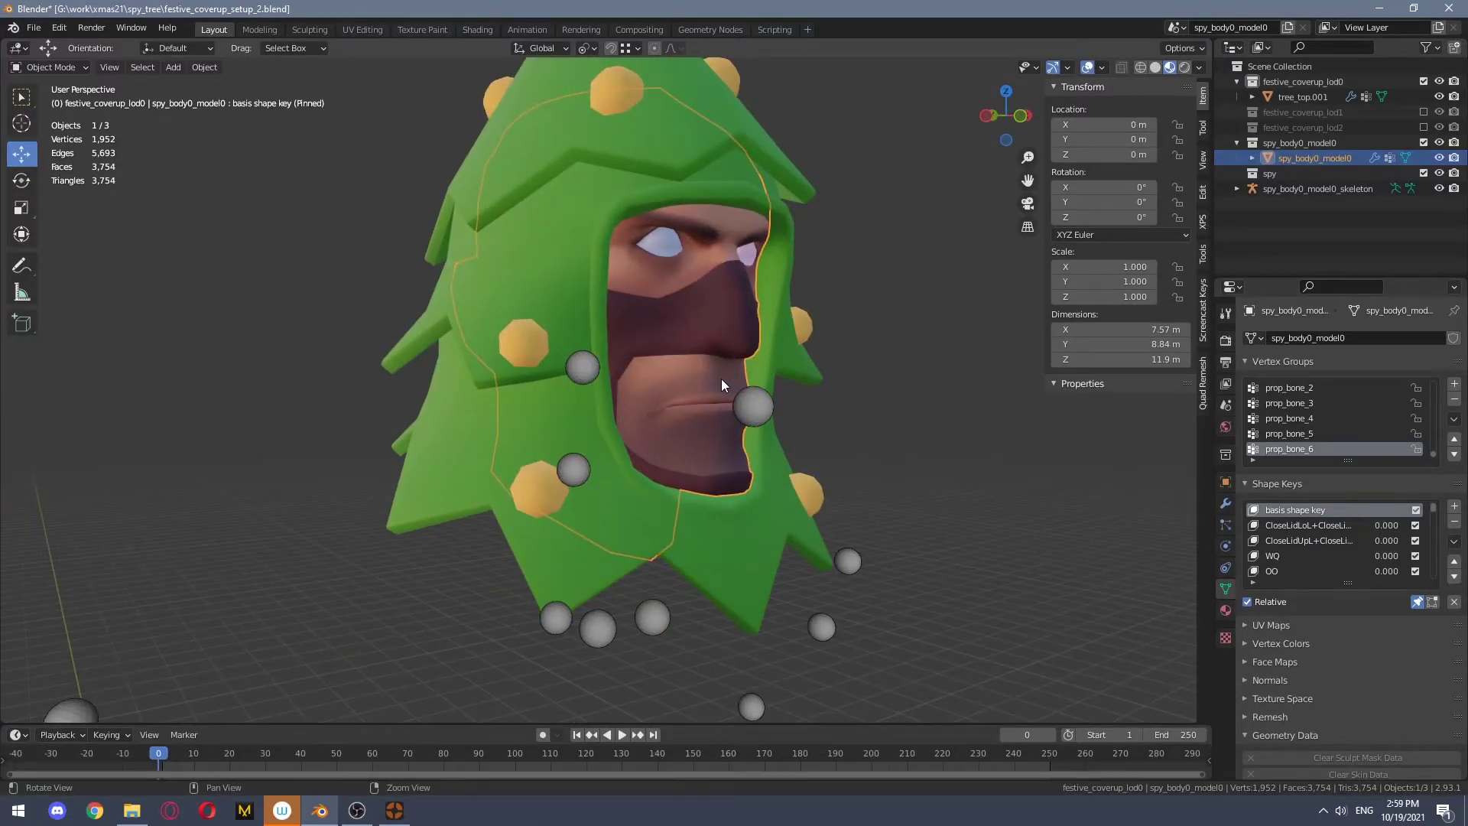
pyautogui.scroll(-3, 1300, 527)
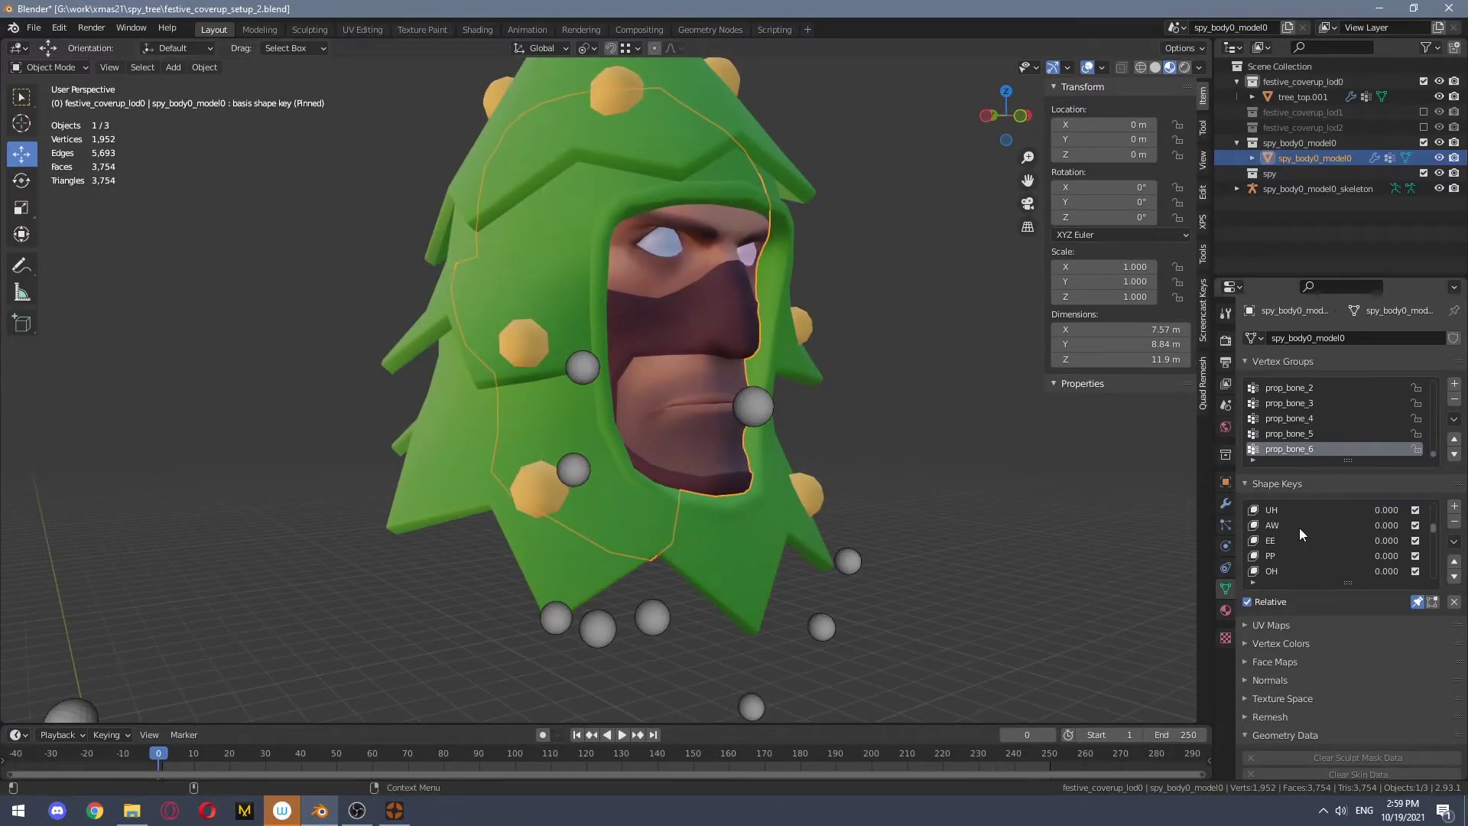
pyautogui.click(1290, 540)
pyautogui.scroll(-2, 1290, 539)
pyautogui.click(1290, 540)
pyautogui.scroll(2, 1290, 539)
pyautogui.moveTo(864, 424); pyautogui.dragTo(733, 420, button='middle')
pyautogui.keyDown('ctrl'); pyautogui.scroll(-3, 1310, 554); pyautogui.keyUp('ctrl')
pyautogui.moveTo(879, 451); pyautogui.dragTo(935, 477, button='middle')
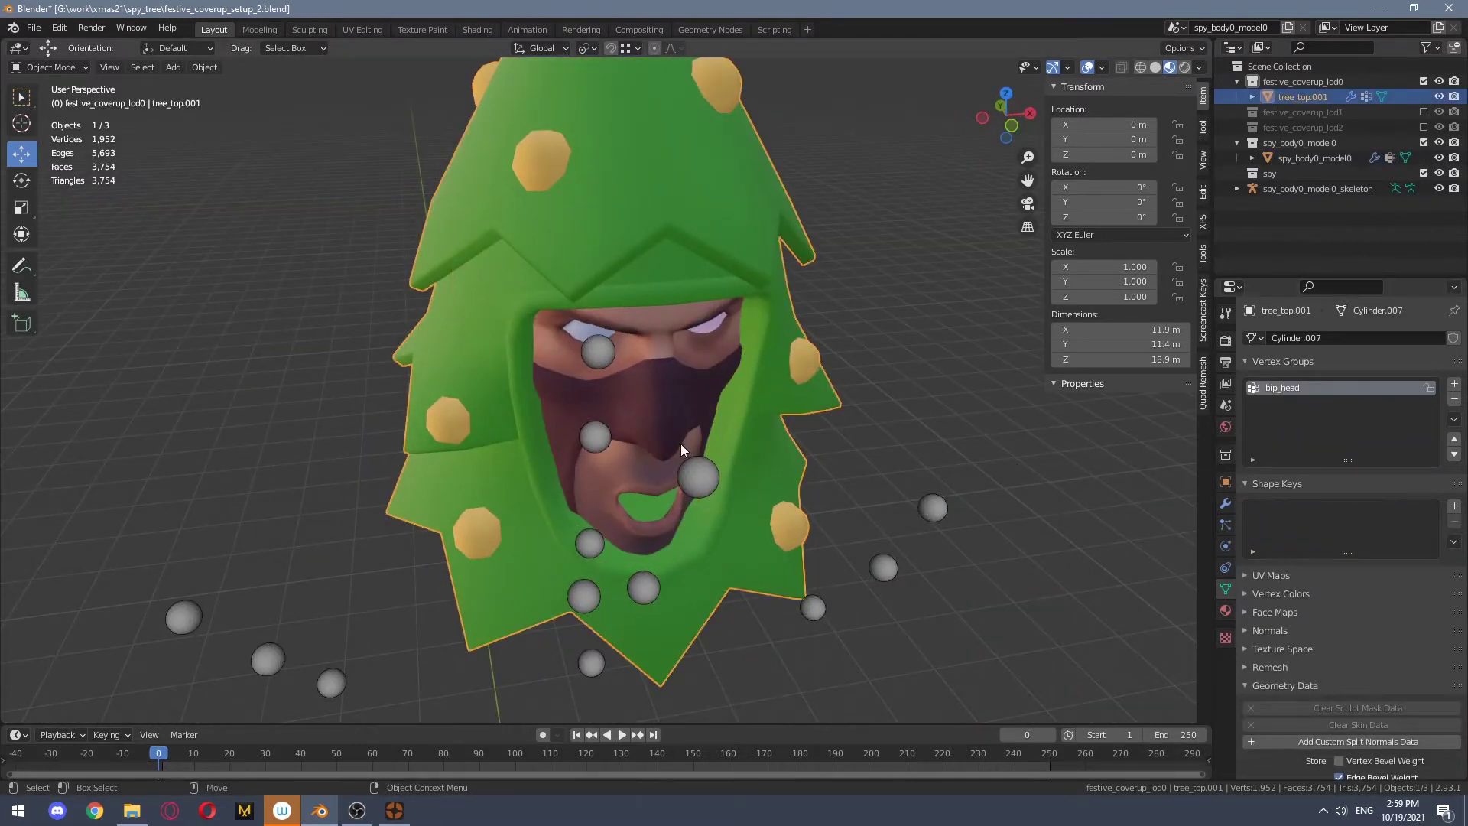
pyautogui.scroll(5, 1365, 526)
pyautogui.click(1296, 511)
# Join the tree hat into the head mesh, keeping the head as the active object
pyautogui.moveTo(692, 451); pyautogui.dragTo(785, 431, button='middle')
pyautogui.click(755, 396)
pyautogui.keyDown('shift'); pyautogui.click(677, 422); pyautogui.keyUp('shift')
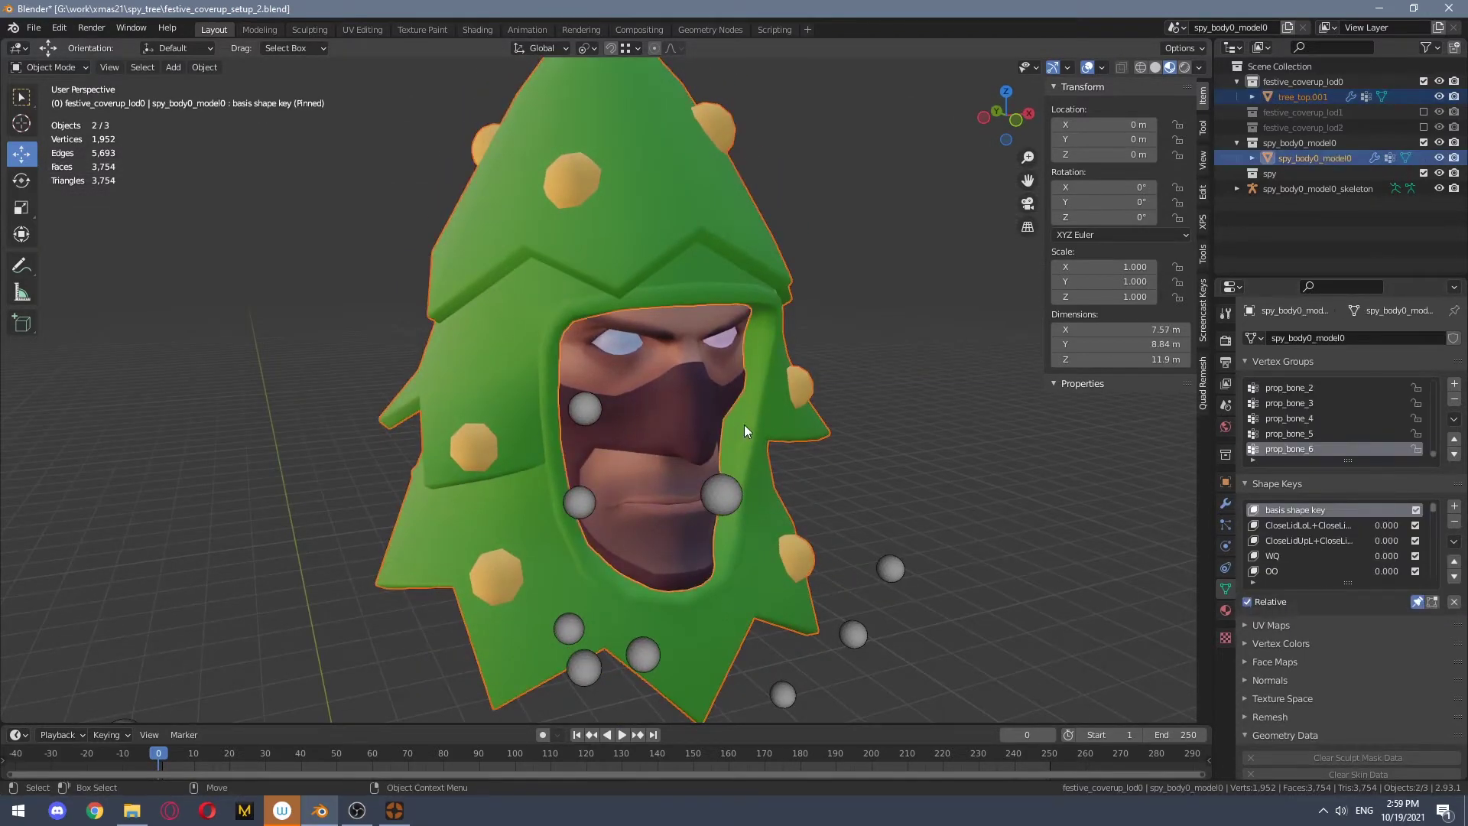
pyautogui.rightClick(680, 405)
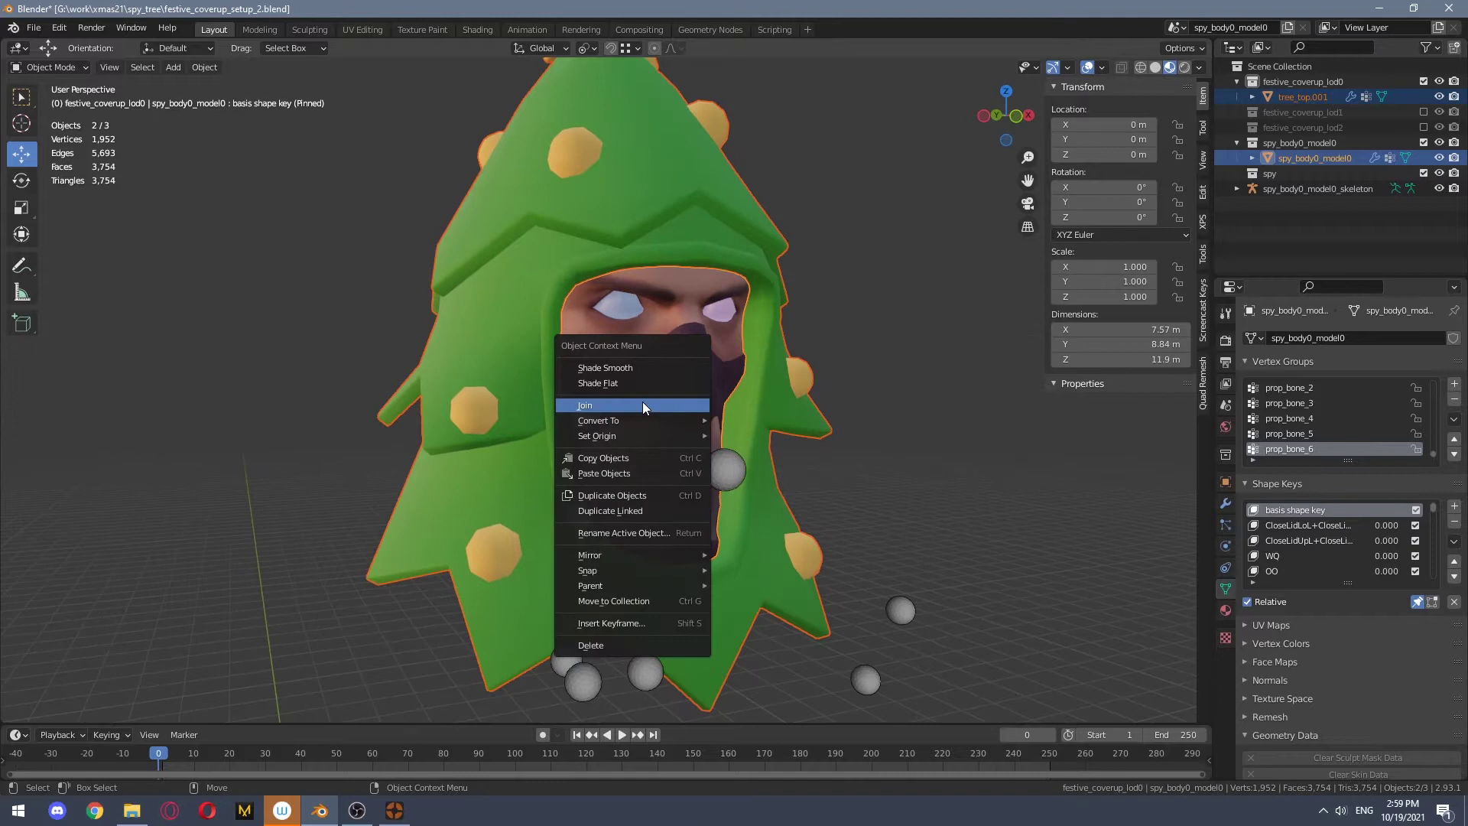
pyautogui.click(646, 409)
pyautogui.moveTo(837, 422); pyautogui.dragTo(829, 450, button='middle')
pyautogui.press('KP_1')
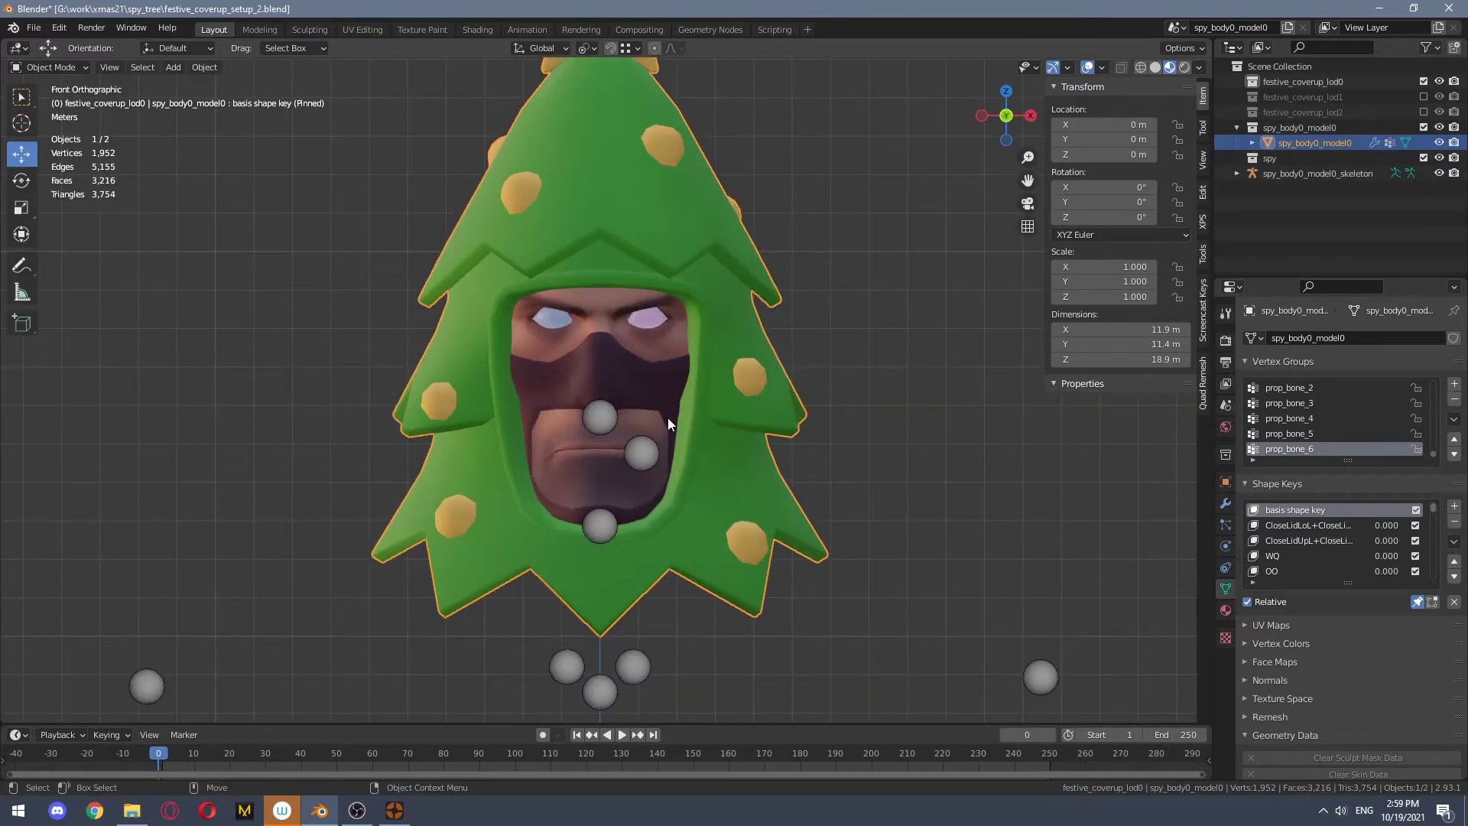
pyautogui.moveTo(660, 401); pyautogui.dragTo(791, 430, button='middle')
# In Edit Mode, select the linked head mesh, invert the selection, and hide the tree hat geometry
pyautogui.click(30, 66)
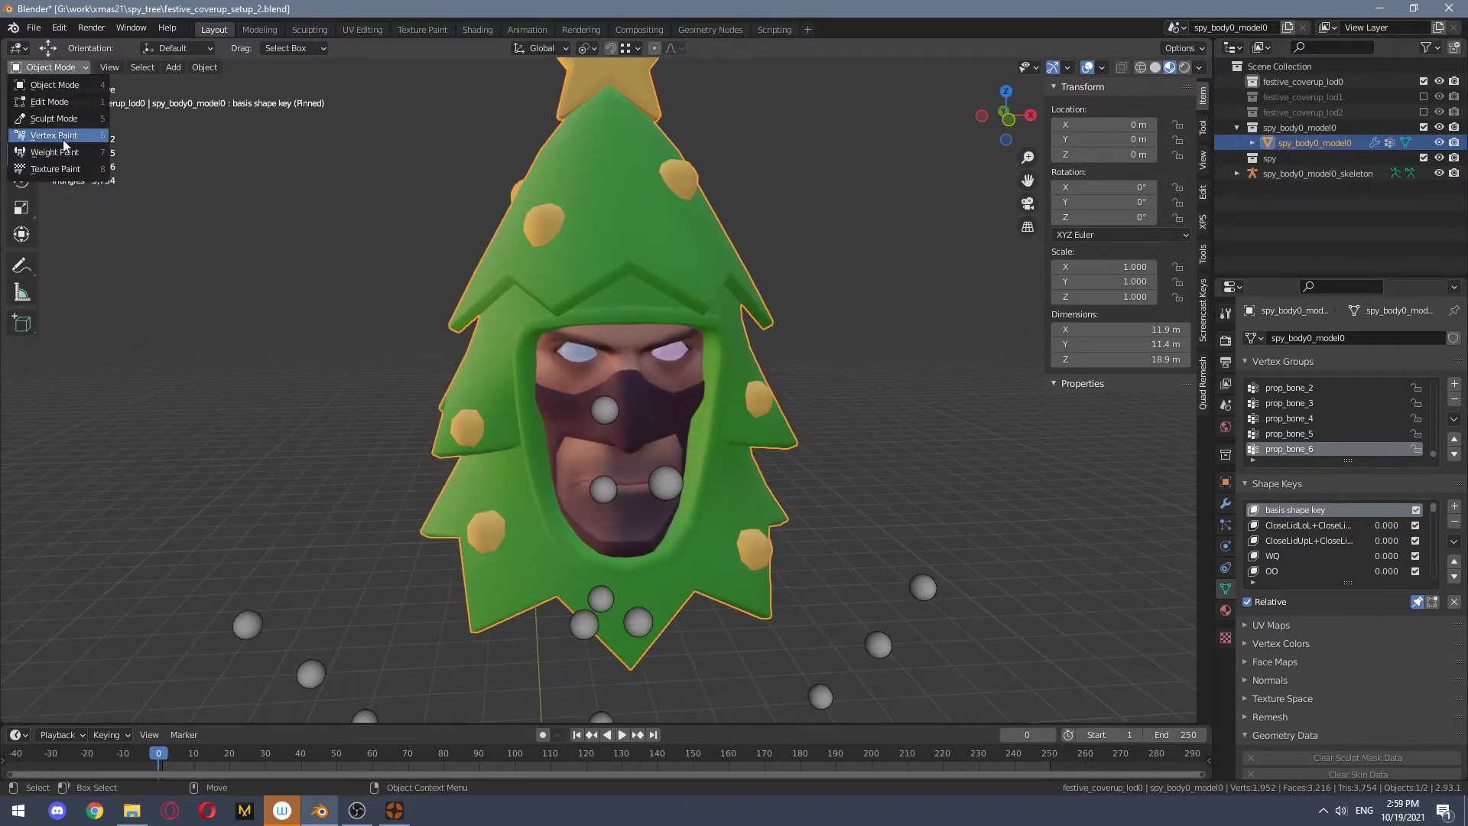
pyautogui.click(57, 119)
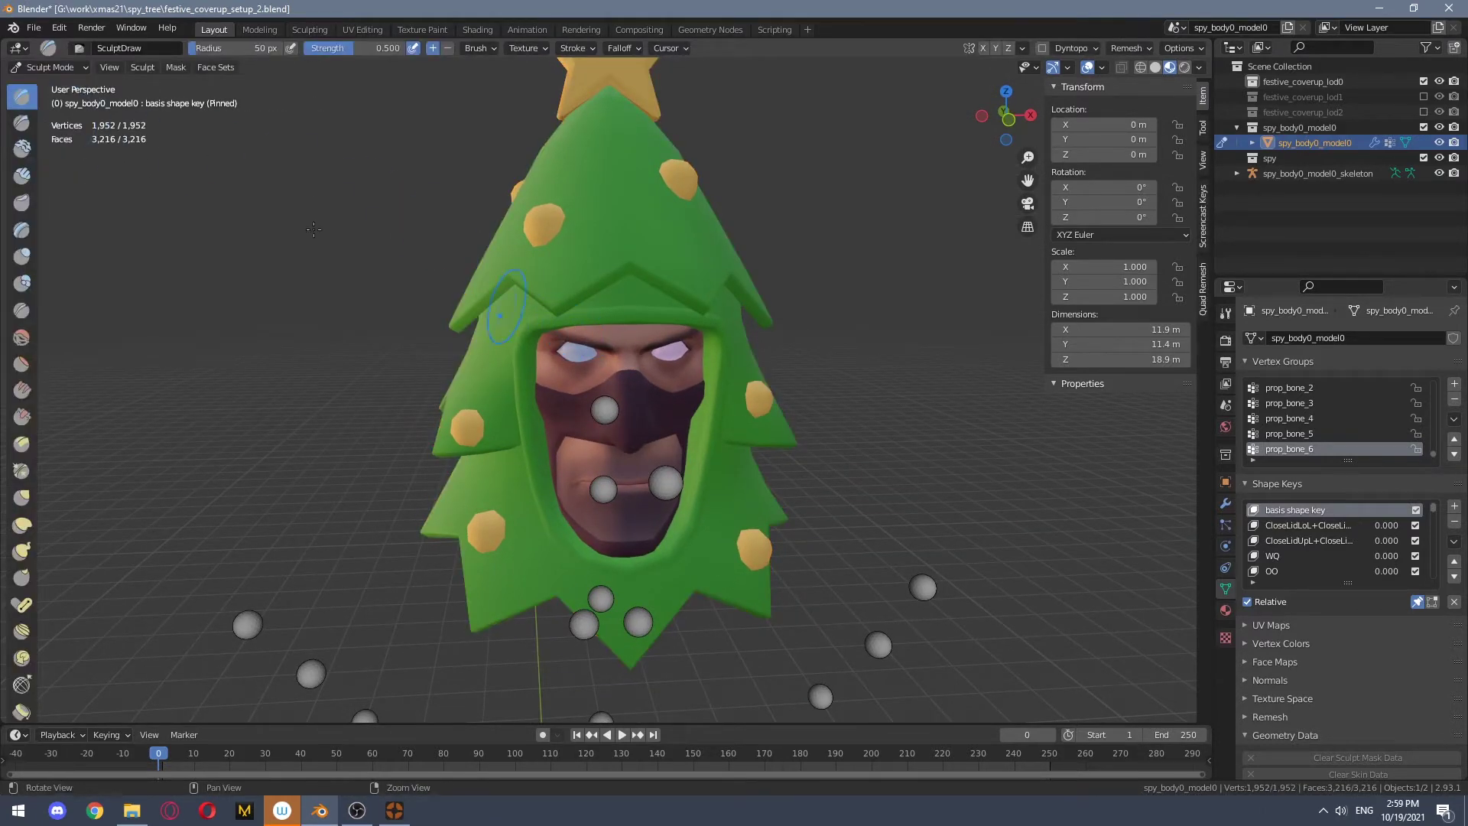
pyautogui.press('Tab')
pyautogui.click(626, 392)
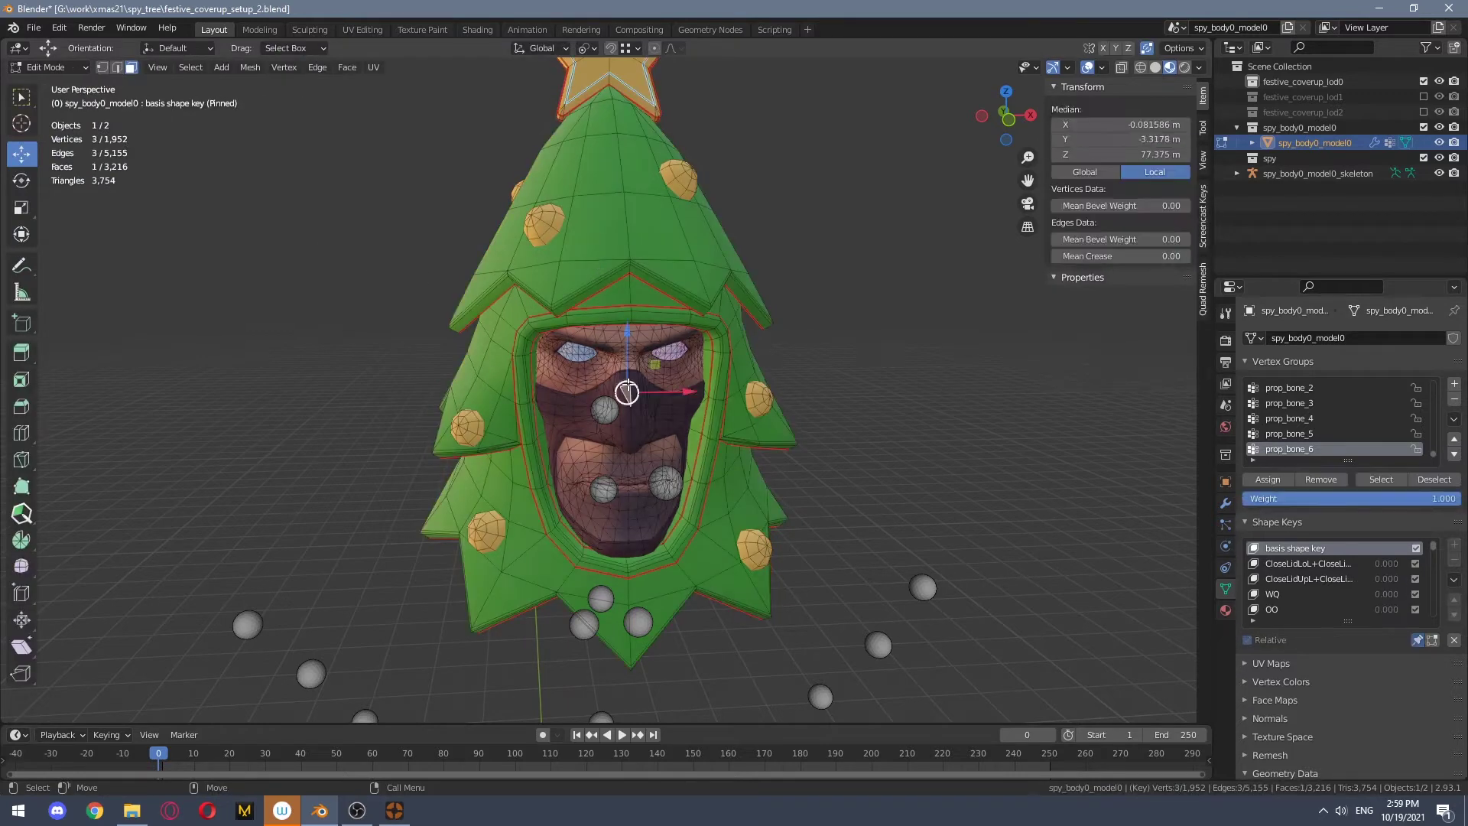
pyautogui.hotkey('ctrl', 'l')
pyautogui.hotkey('ctrl', 'i')
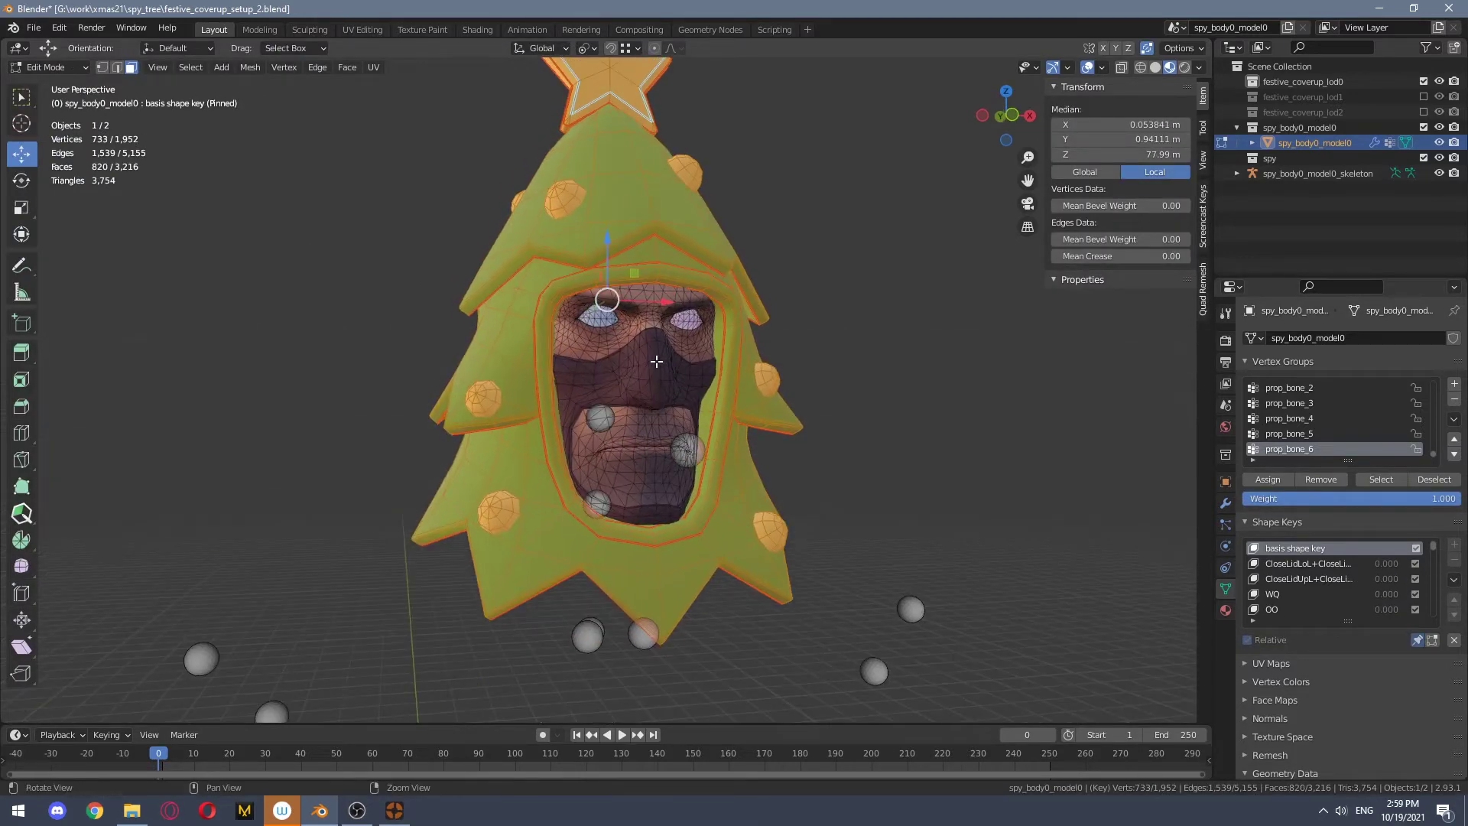
pyautogui.press('h')
pyautogui.scroll(3, 681, 360)
pyautogui.moveTo(698, 347); pyautogui.dragTo(786, 220, button='middle')
pyautogui.press('KP_1')
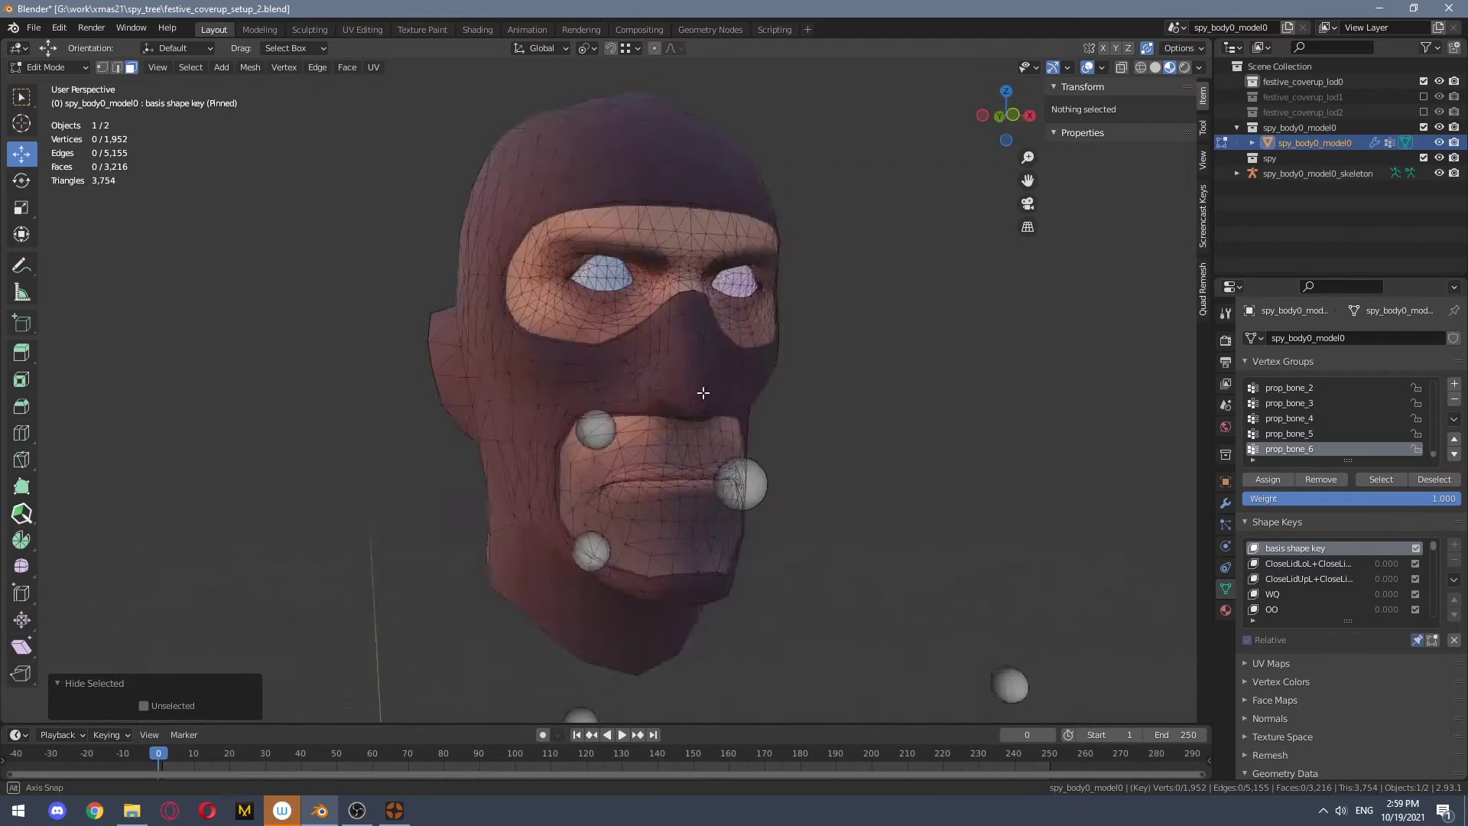
# Switch to Sculpt Mode and create a face set from the visible head geometry
pyautogui.scroll(-4, 695, 404)
pyautogui.hotkey('alt', 'h')
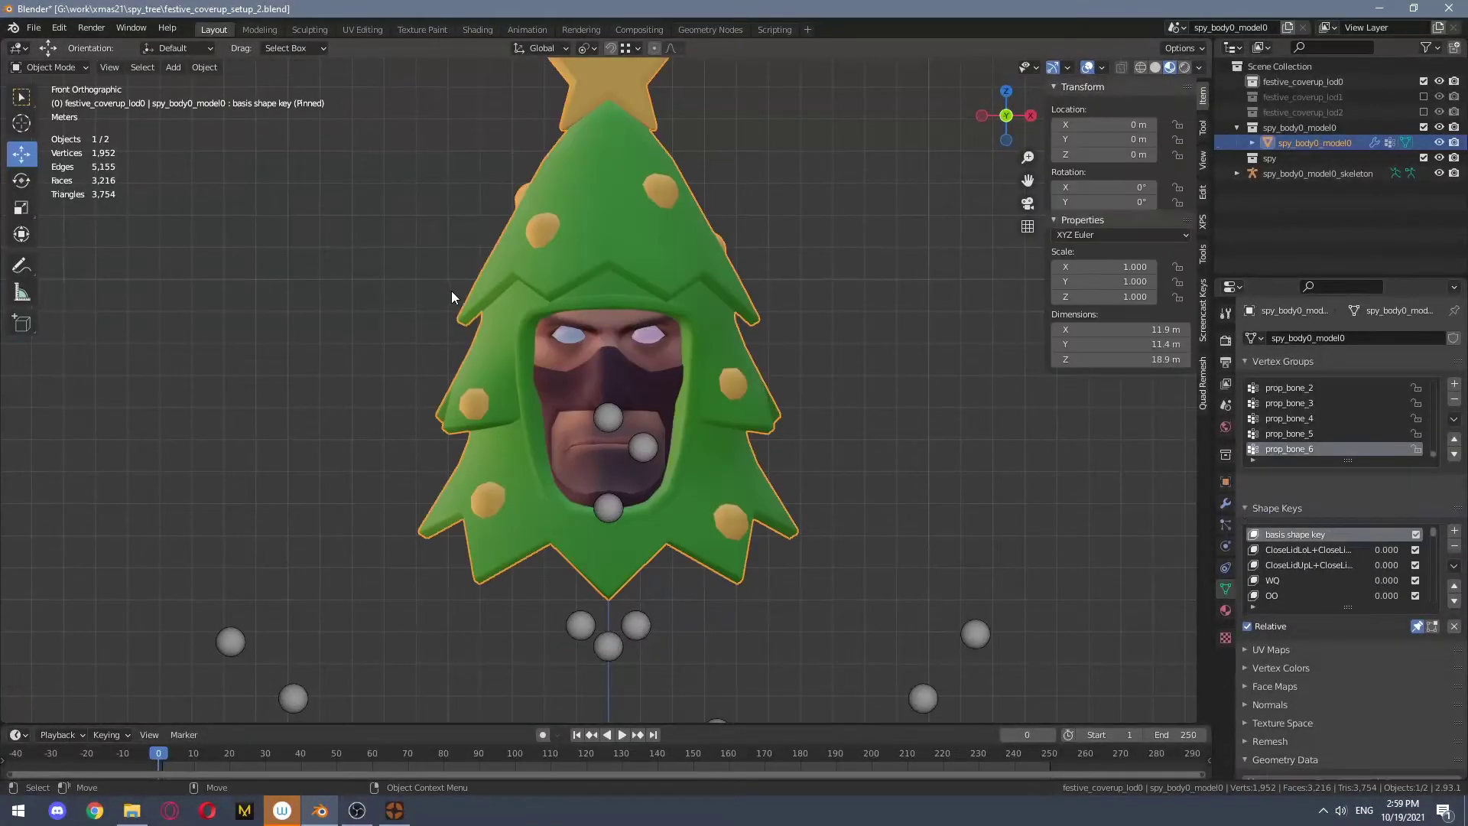
pyautogui.press('h')
pyautogui.click(73, 67)
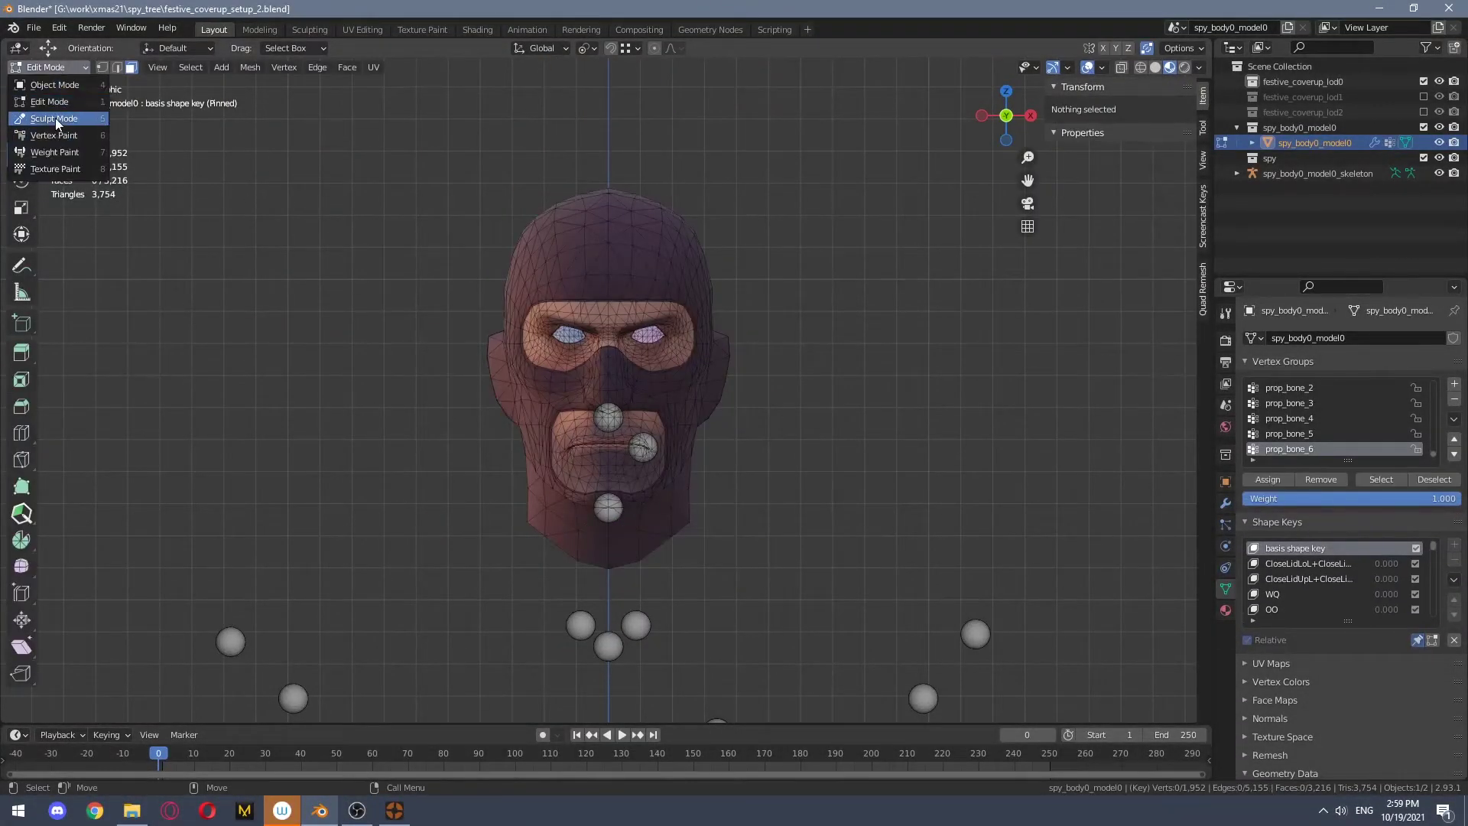
pyautogui.click(55, 117)
pyautogui.click(207, 67)
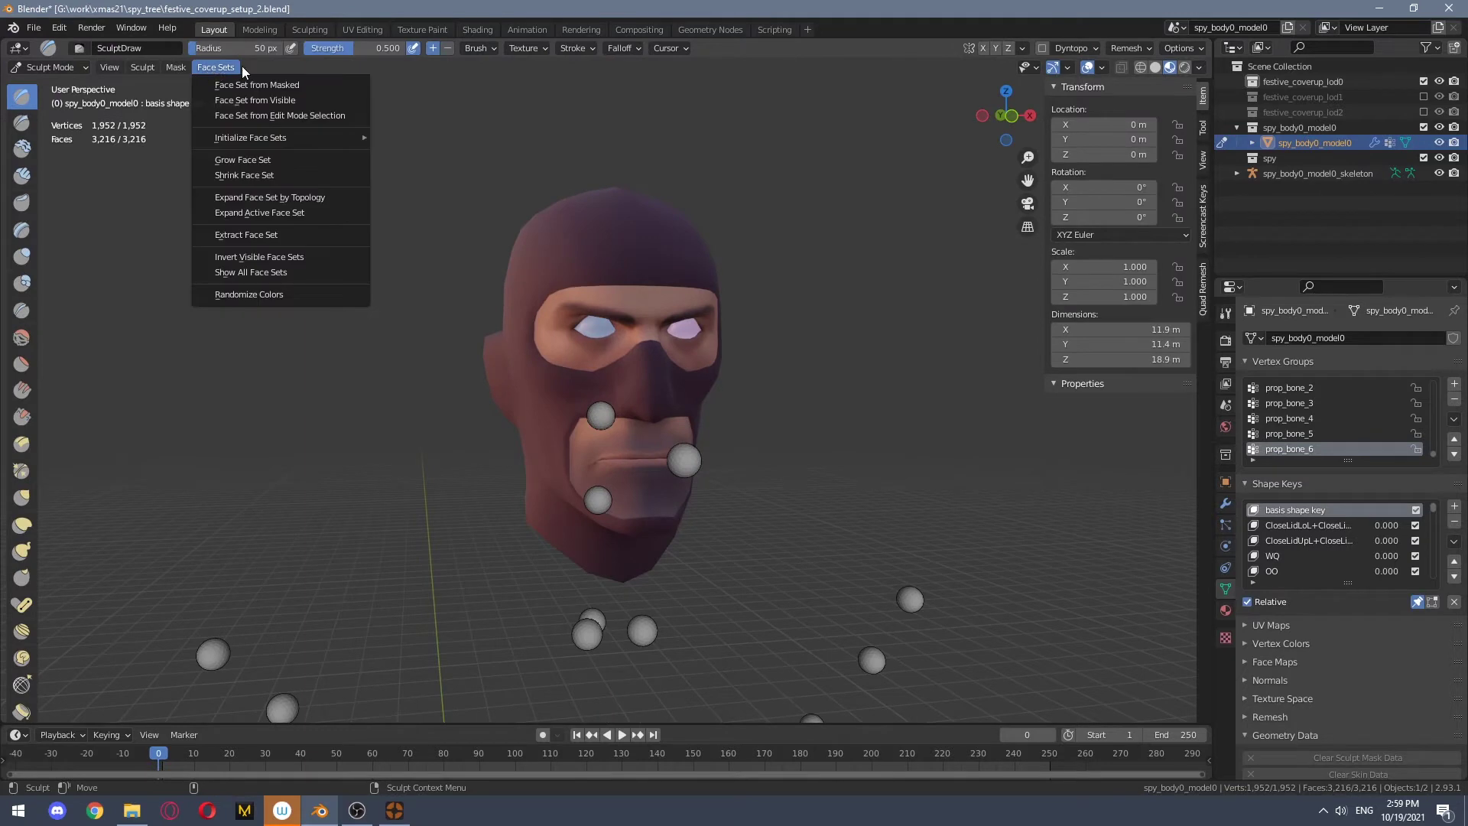
pyautogui.moveTo(275, 136)
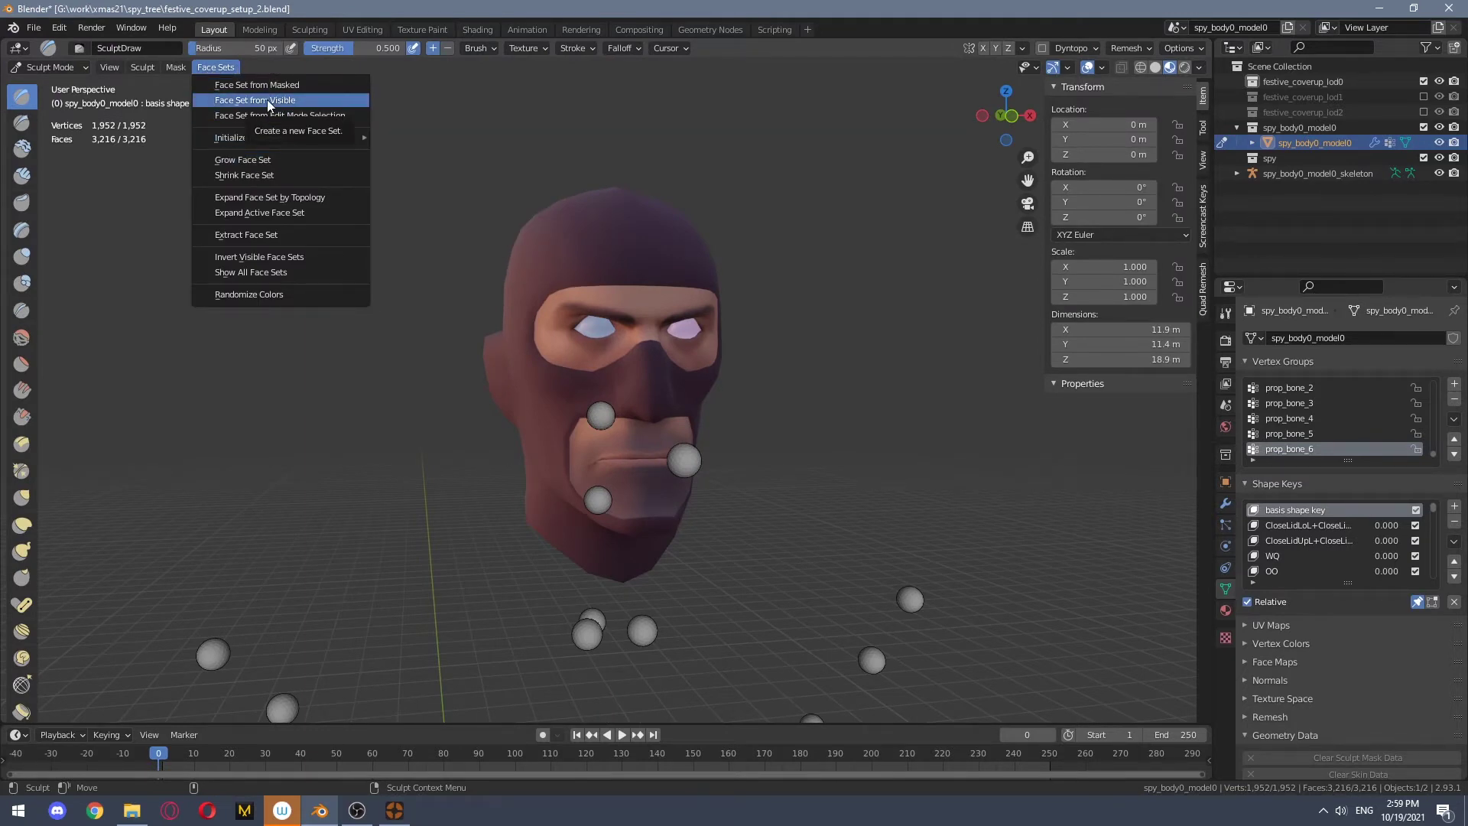
pyautogui.click(267, 100)
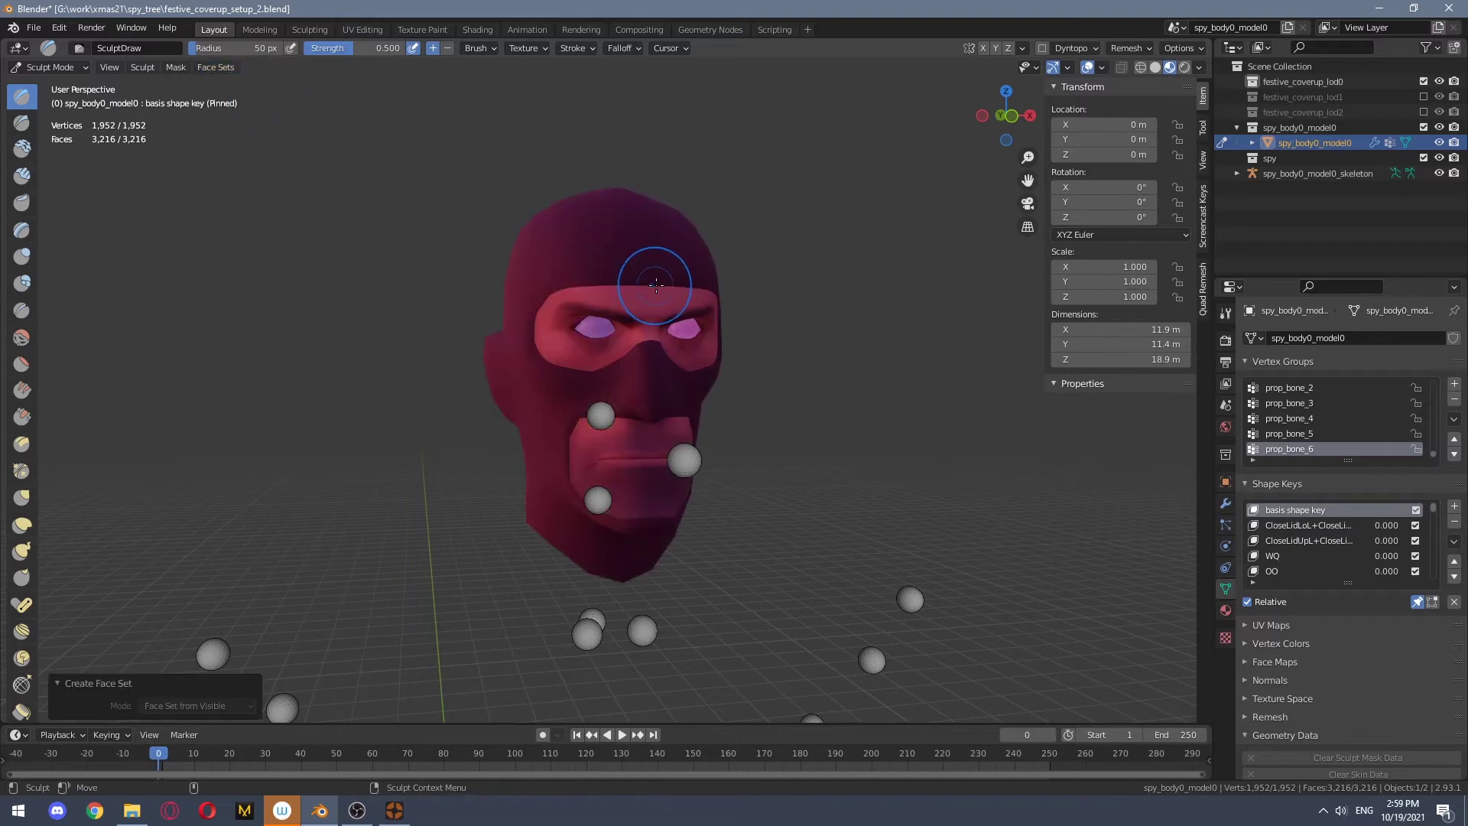
# Isolate the mesh in local view, reveal the hidden tree hat in Edit Mode, and clear the selection
pyautogui.press('Tab')
pyautogui.press('KP_Divide')
pyautogui.press('F3')
pyautogui.write('hide')
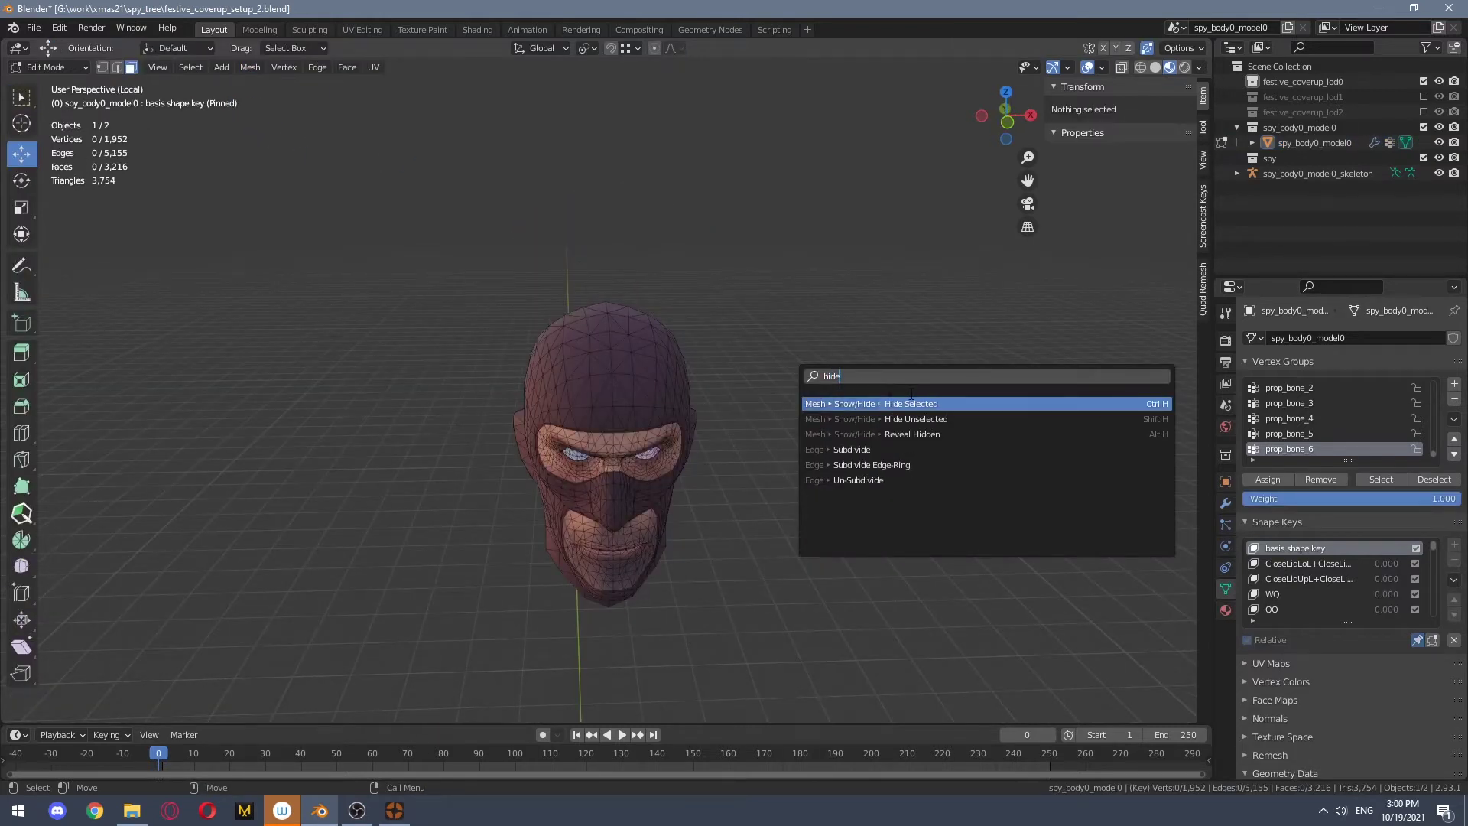
pyautogui.click(912, 434)
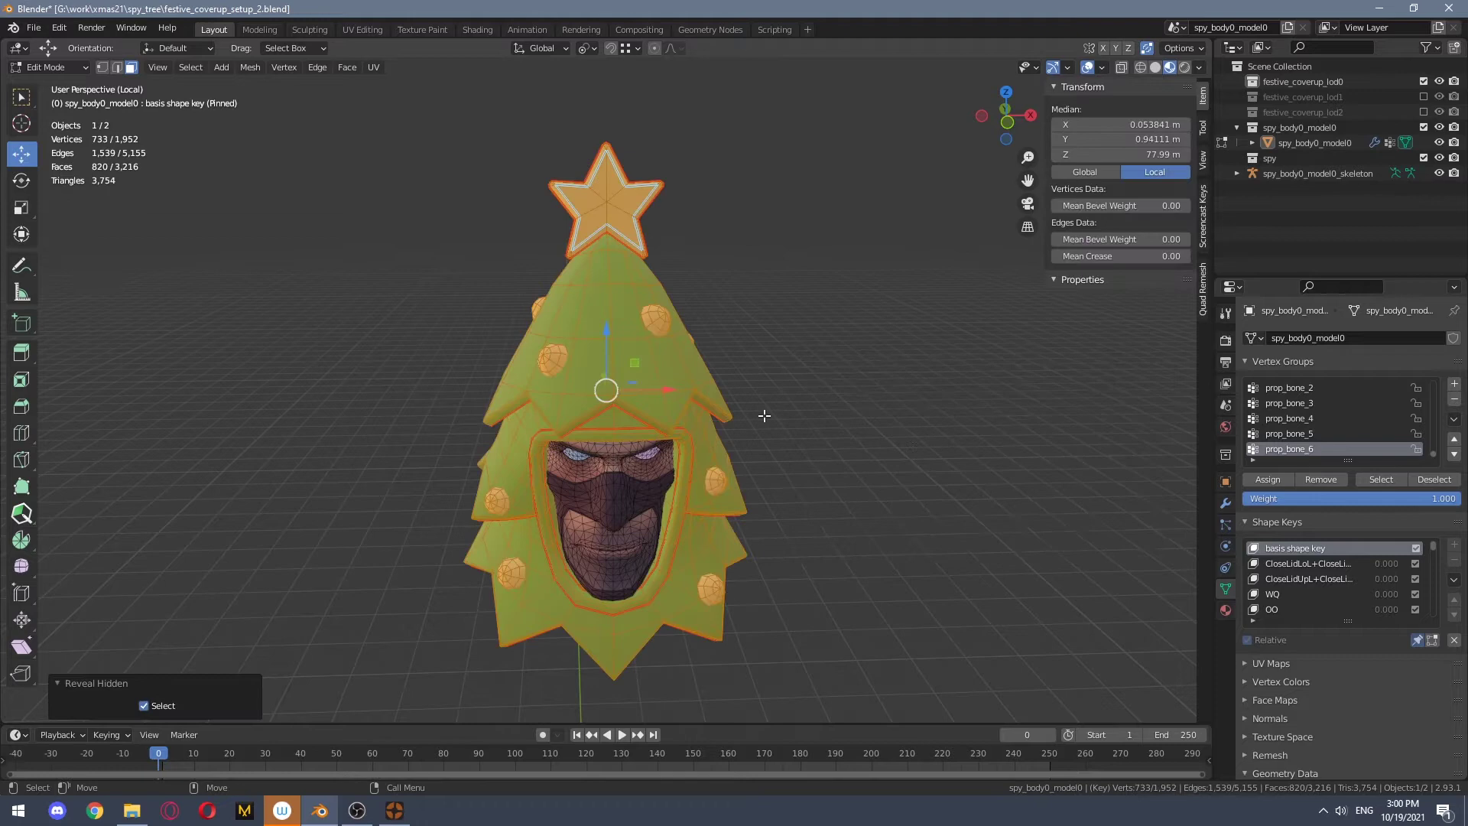
pyautogui.press('KP_1')
pyautogui.scroll(3, 748, 403)
pyautogui.moveTo(749, 403); pyautogui.dragTo(779, 331, button='middle')
pyautogui.press('KP_1')
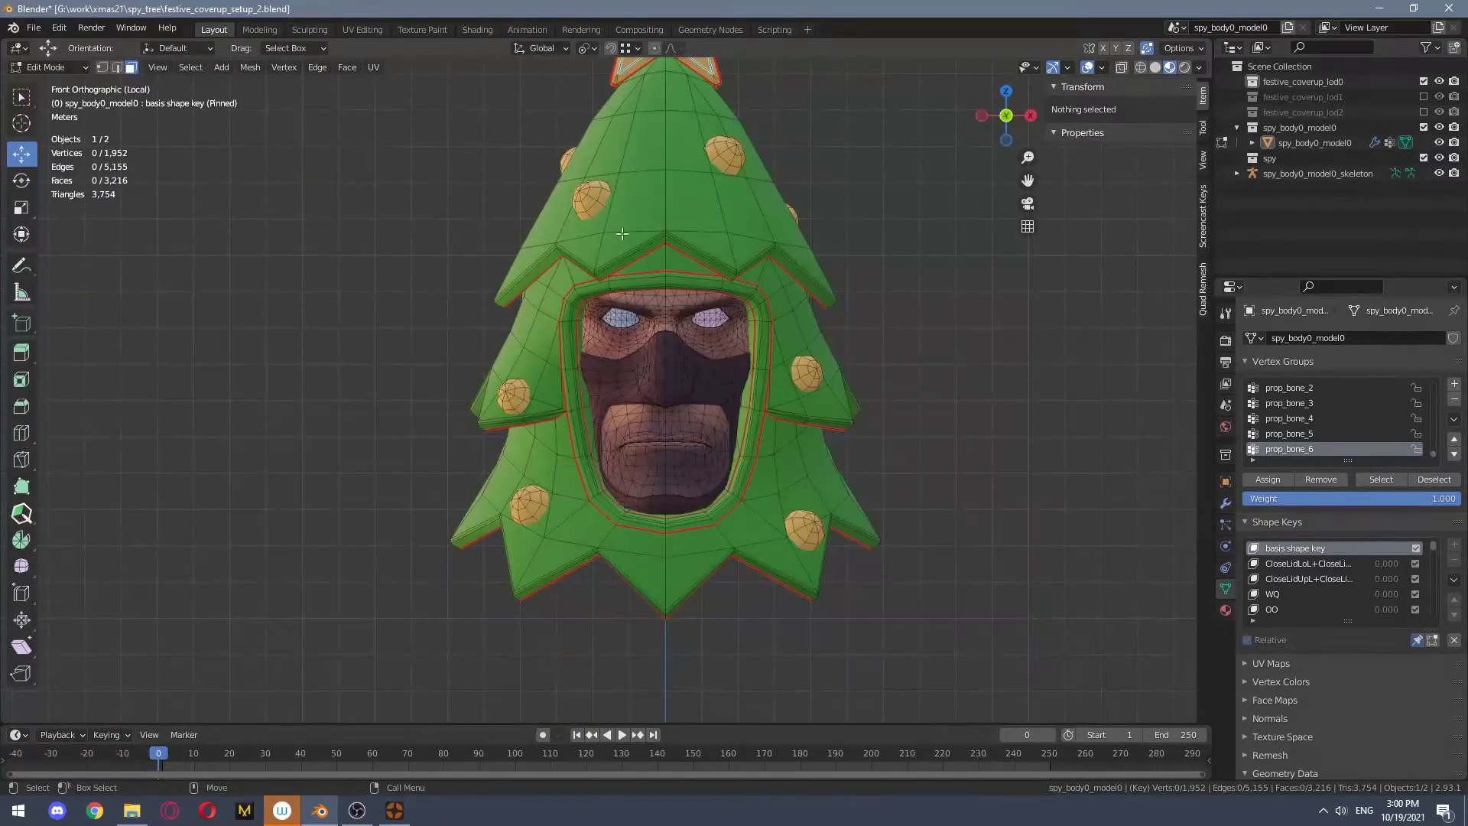
# Return to Sculpt Mode and choose the Elastic Deform brush with a radius of 124 px
pyautogui.click(45, 67)
pyautogui.click(60, 117)
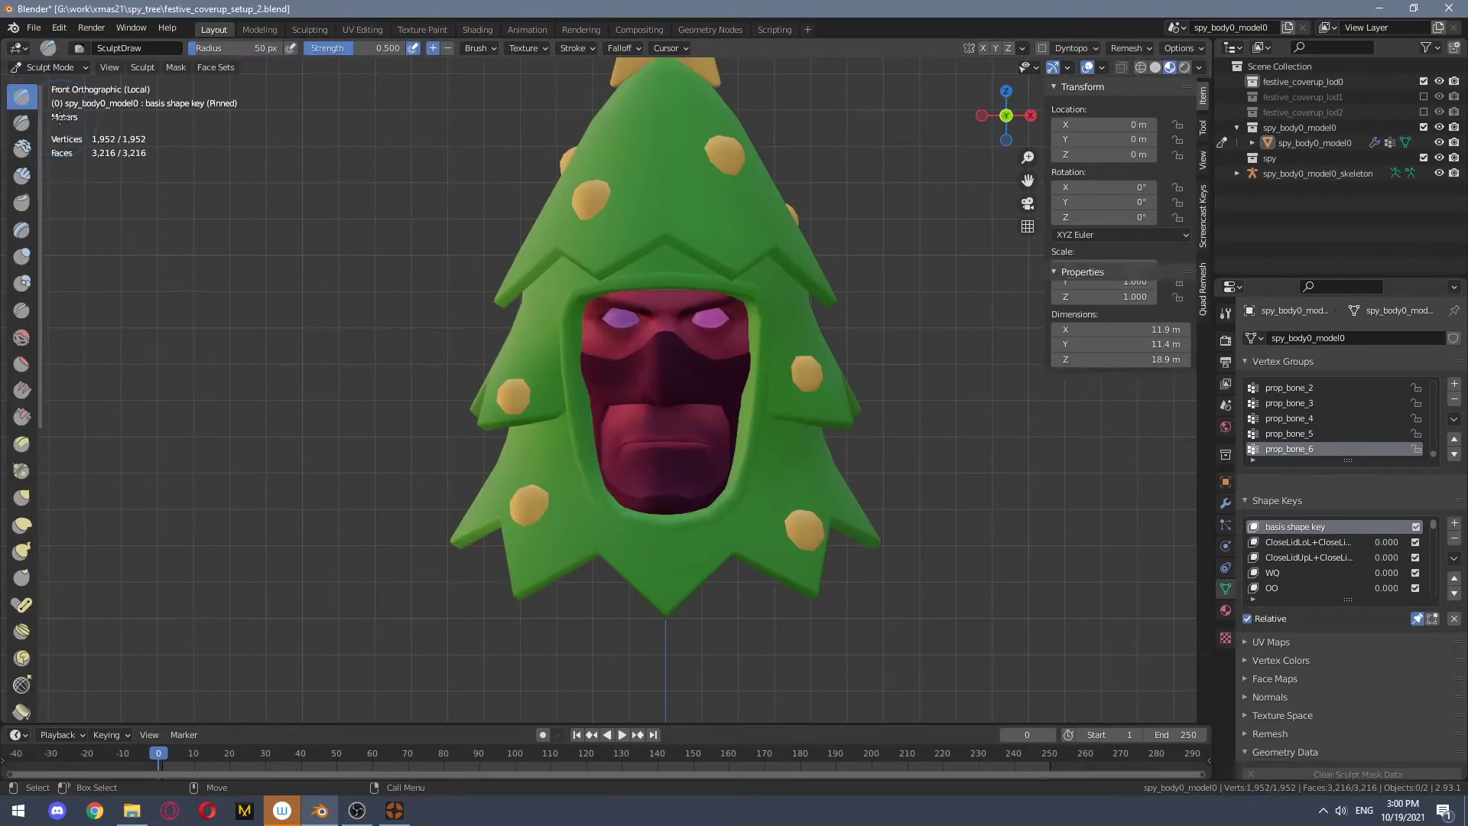
pyautogui.click(23, 529)
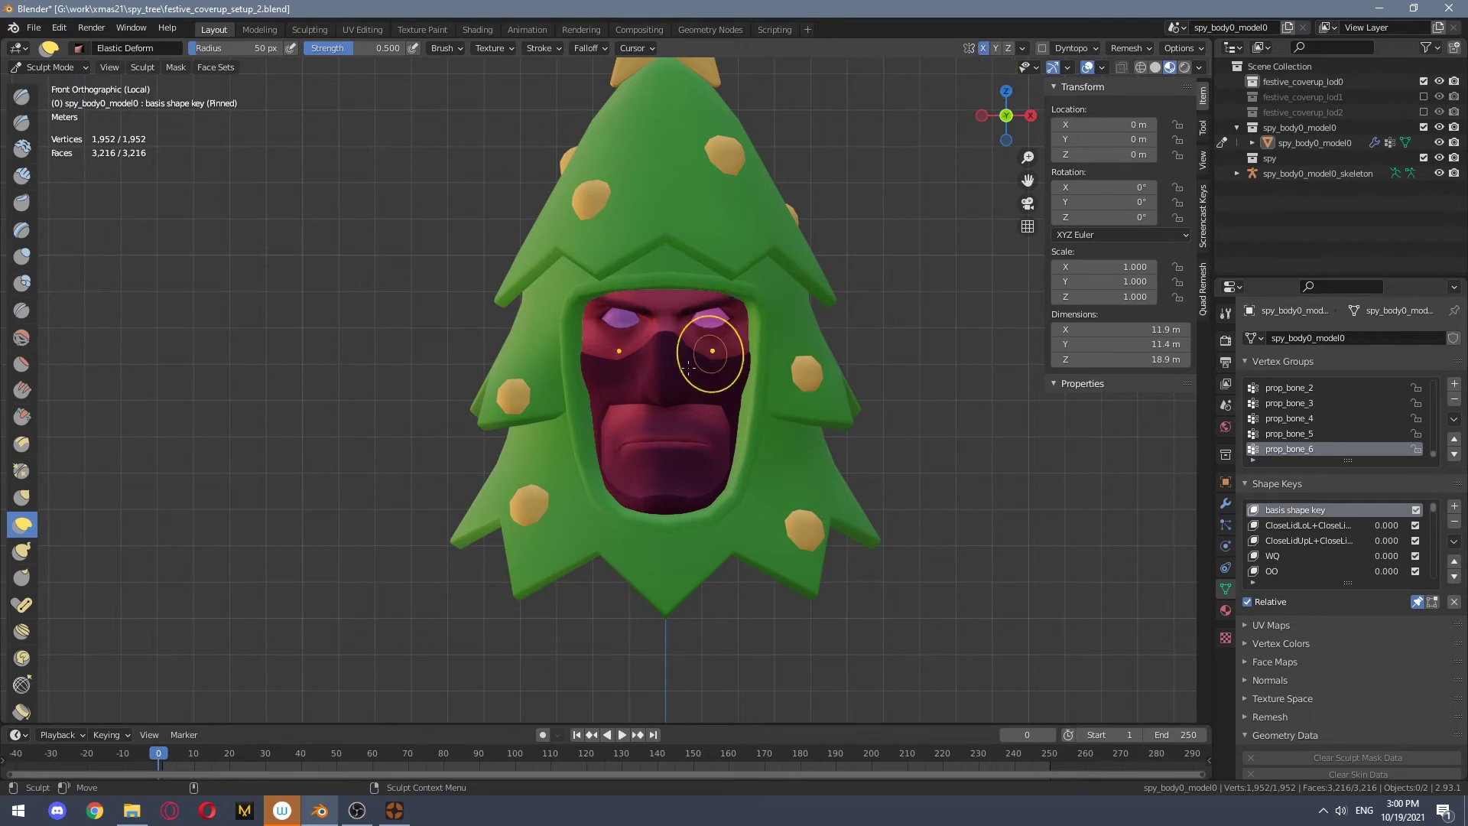
pyautogui.press('f')
pyautogui.click(586, 455)
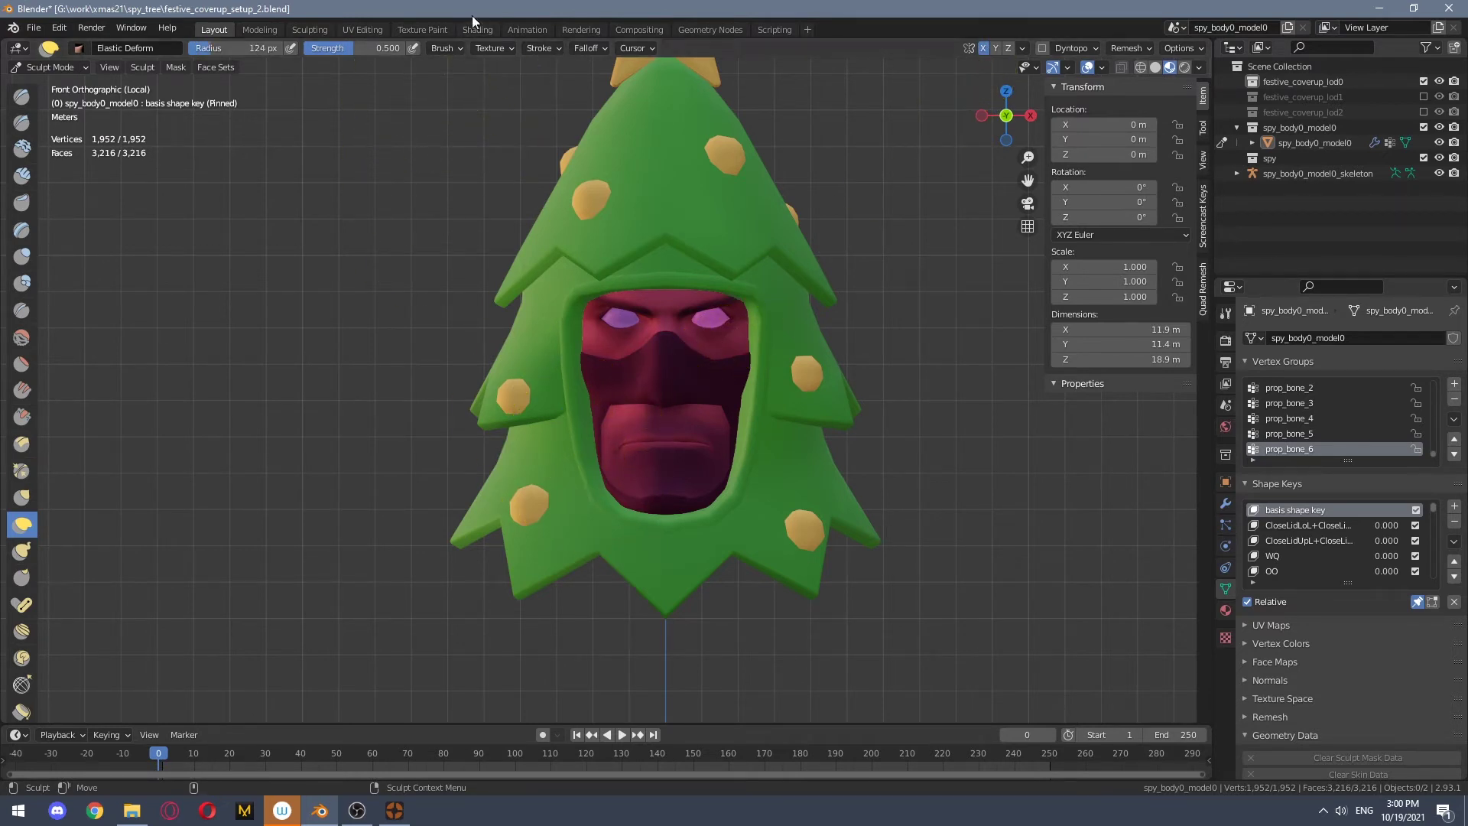
# Enable Face Sets auto-masking for the Elastic Deform brush and enlarge its radius to 186 px
pyautogui.click(446, 48)
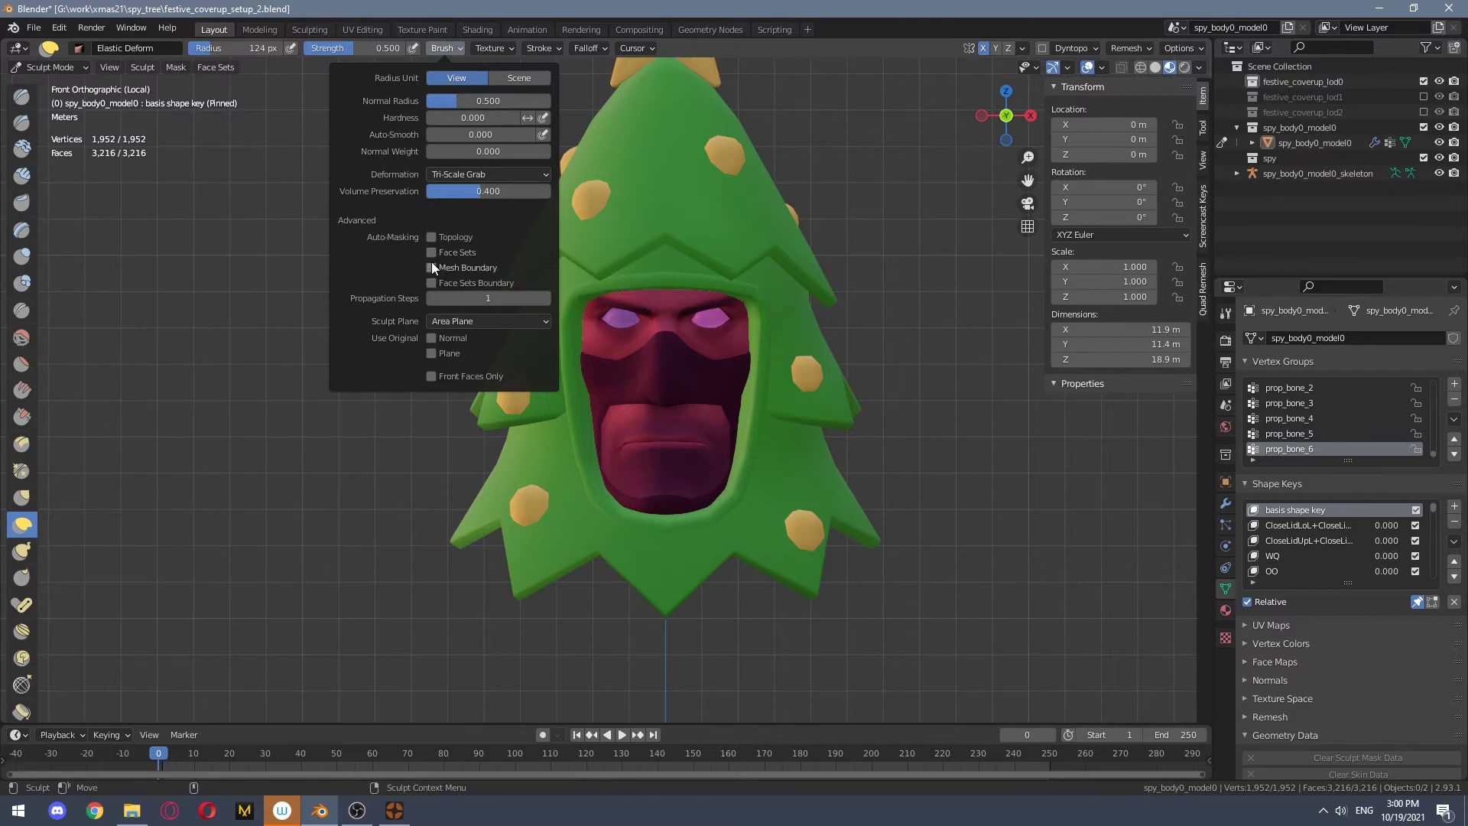
pyautogui.scroll(1, 917, 458)
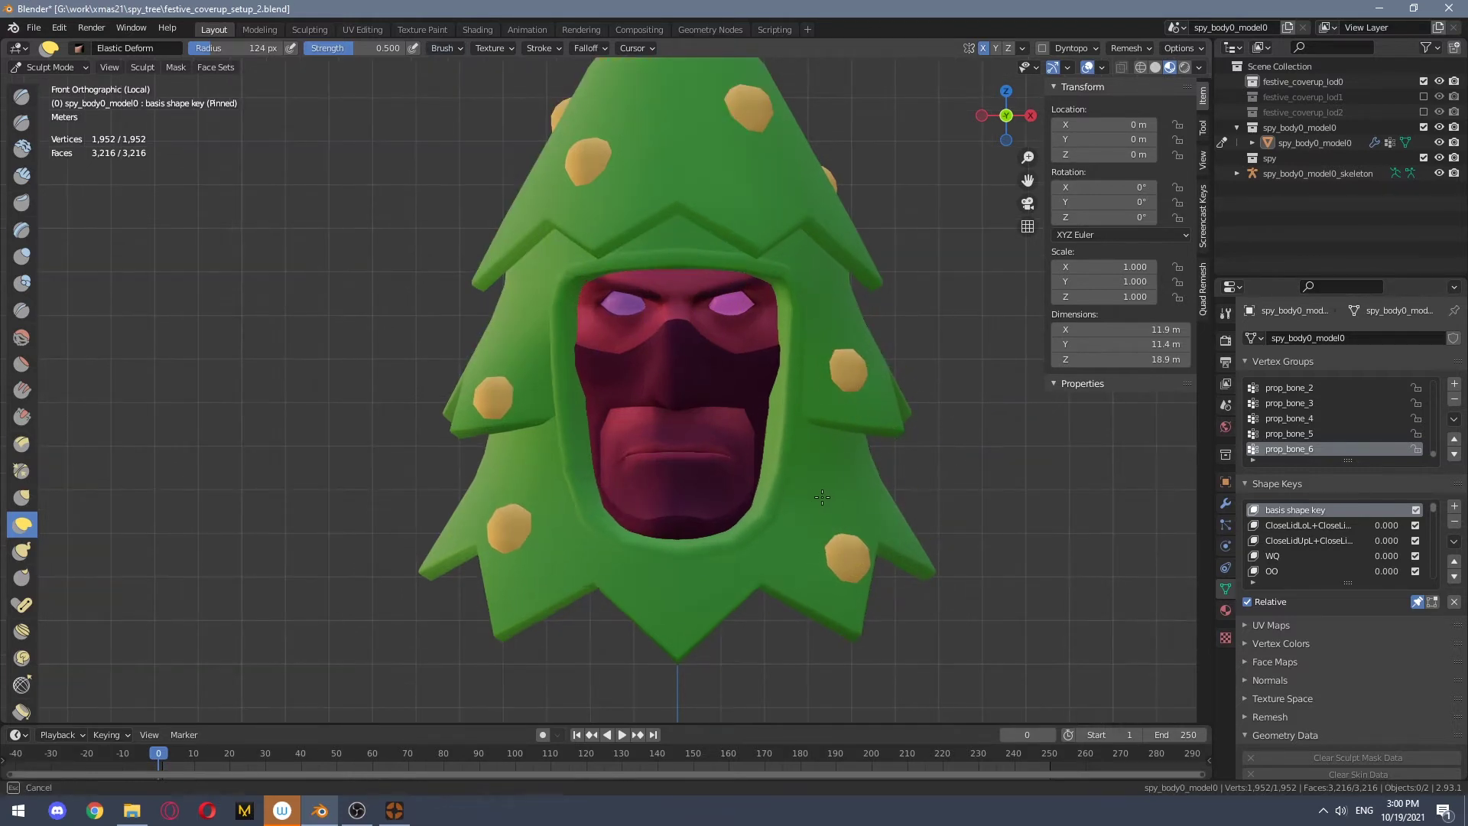
pyautogui.moveTo(766, 492)
pyautogui.mouseDown(button='middle')
pyautogui.moveTo(870, 487)
pyautogui.moveTo(753, 462)
pyautogui.mouseUp(button='middle')
pyautogui.press(']')
pyautogui.press(']')
pyautogui.press(']')
pyautogui.press(']')
pyautogui.scroll(-1, 607, 464)
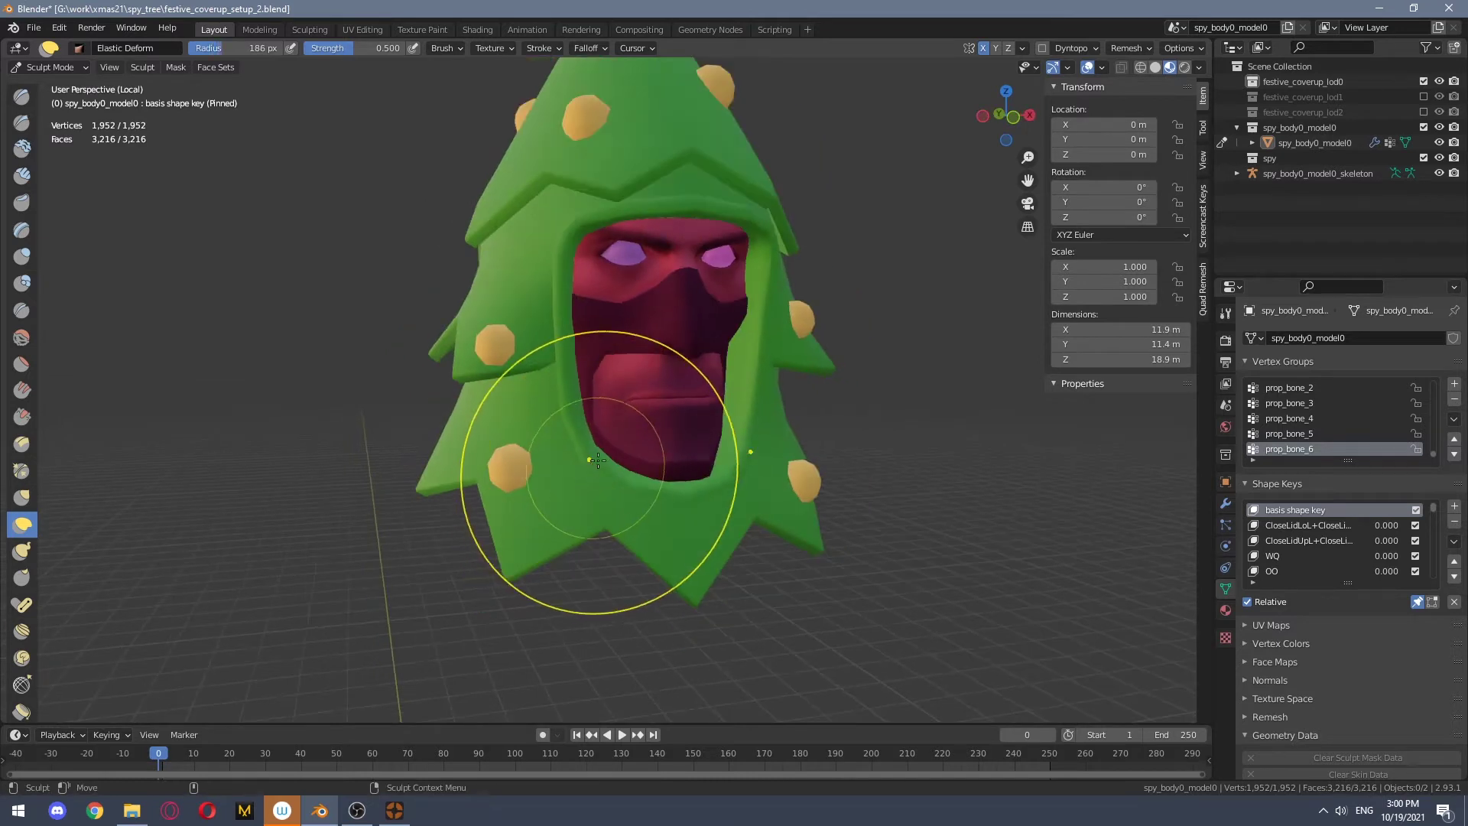
# Try an Elastic Deform stroke on the hat's lower side with Face Sets auto-masking enabled, then undo it
pyautogui.moveTo(598, 461); pyautogui.dragTo(573, 435, button='middle')
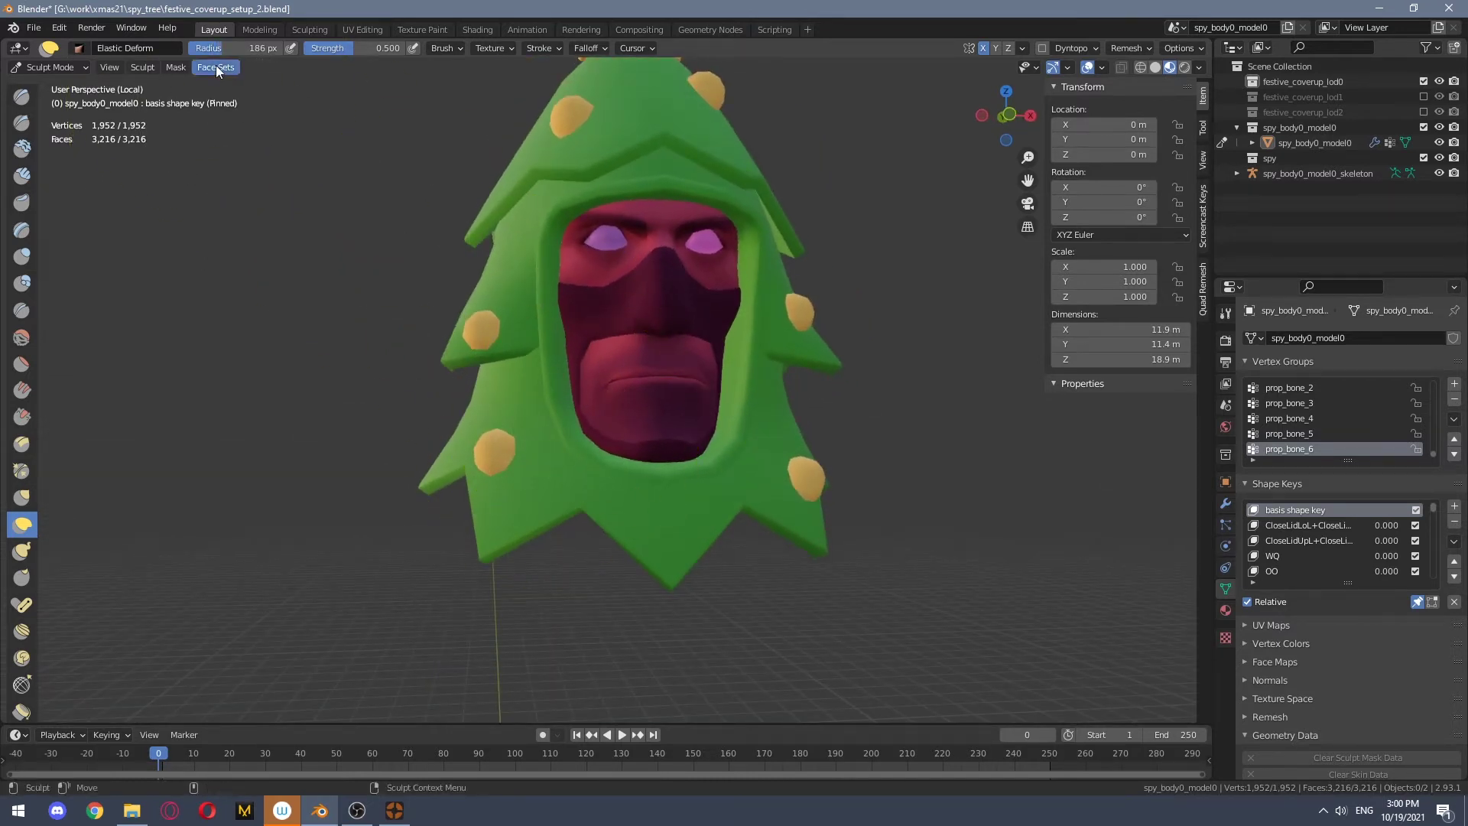
pyautogui.moveTo(475, 330); pyautogui.dragTo(464, 348, button='middle')
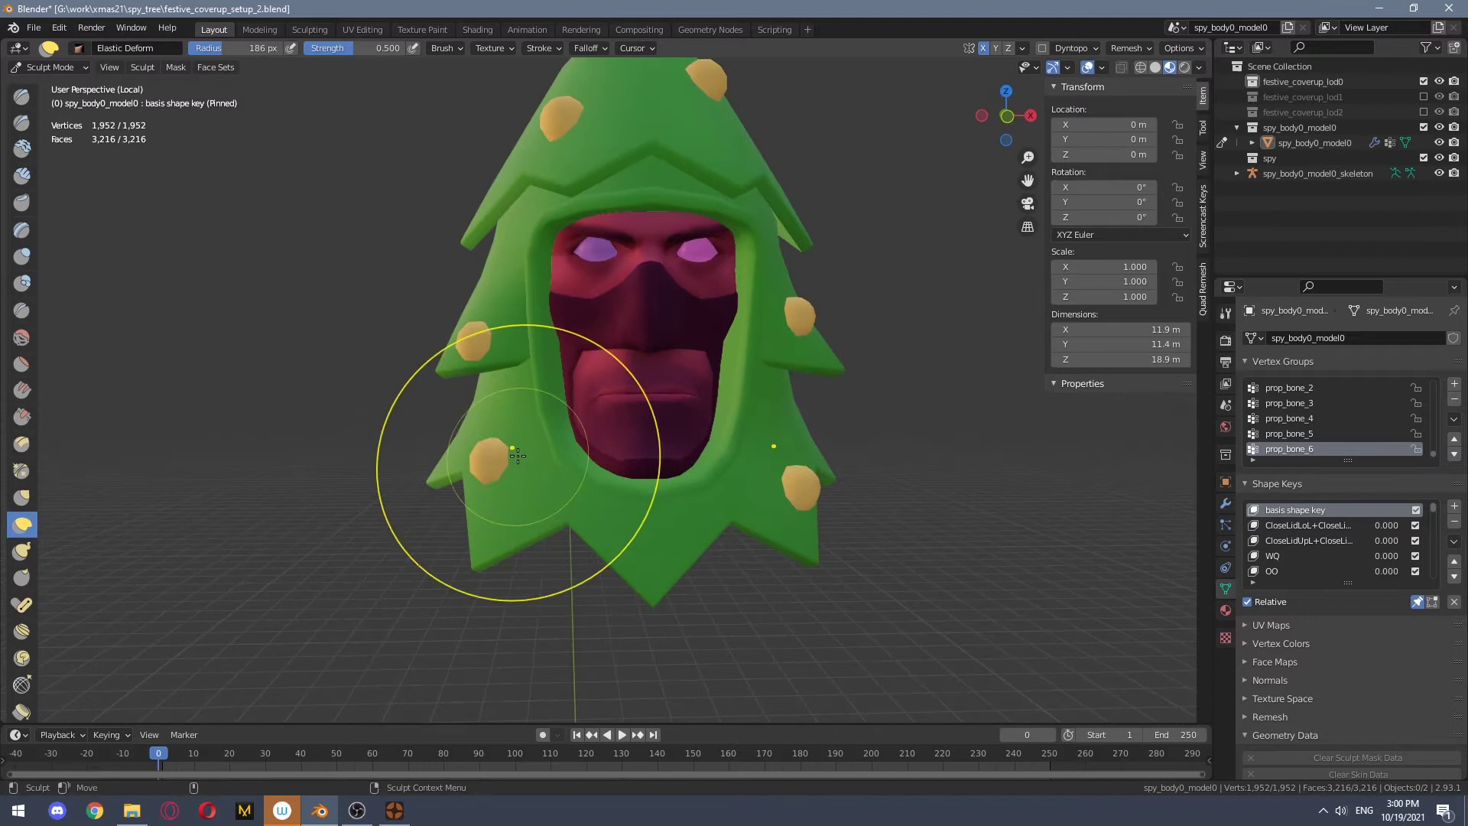
pyautogui.moveTo(518, 456)
pyautogui.mouseDown()
pyautogui.moveTo(508, 524)
pyautogui.moveTo(485, 465)
pyautogui.moveTo(524, 446)
pyautogui.mouseUp()
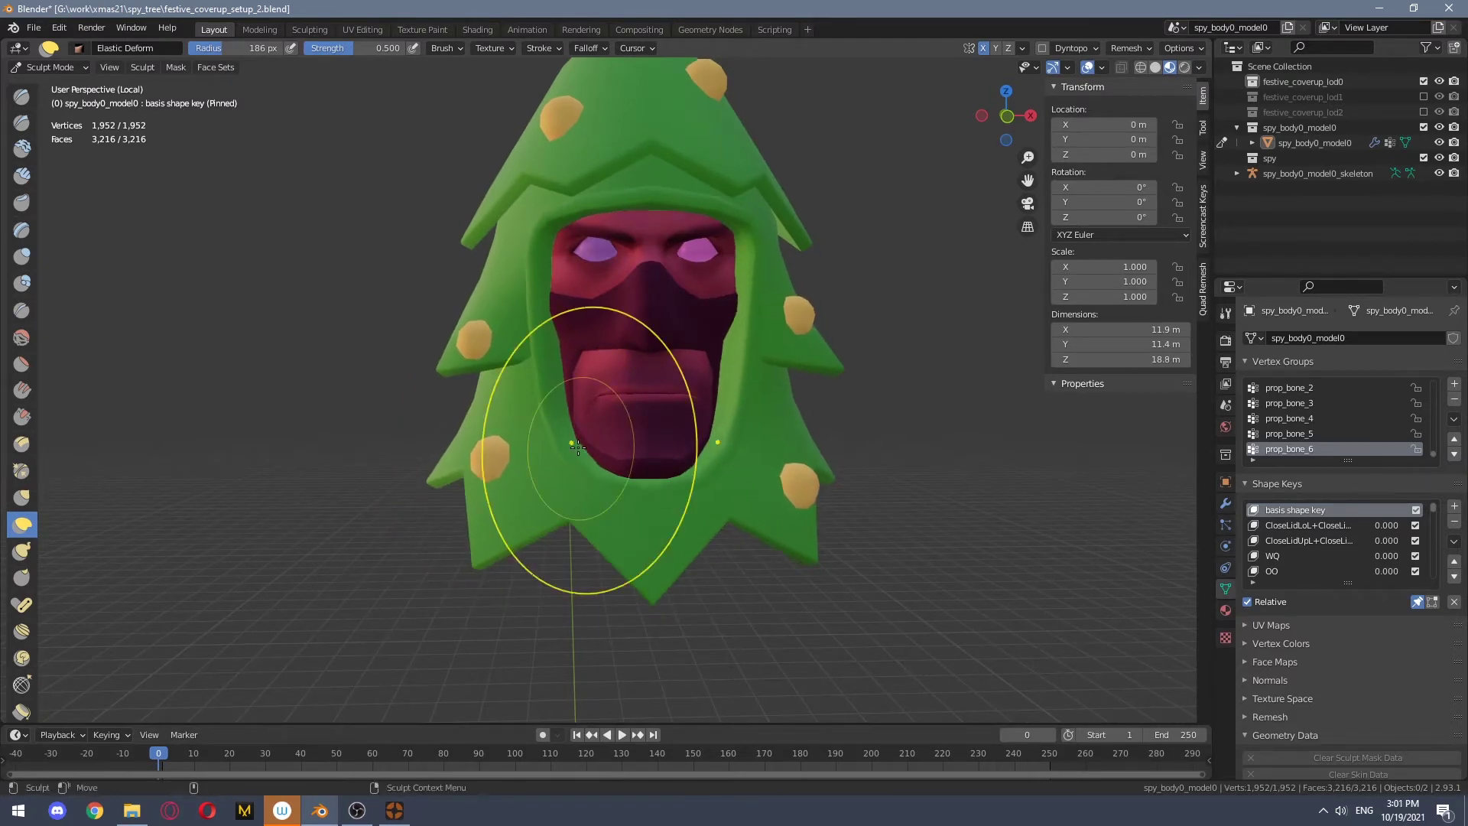
pyautogui.hotkey('ctrl', 'z')
# Try an Elastic Deform stroke around the chin without Face Sets auto-masking, then undo it
pyautogui.click(442, 48)
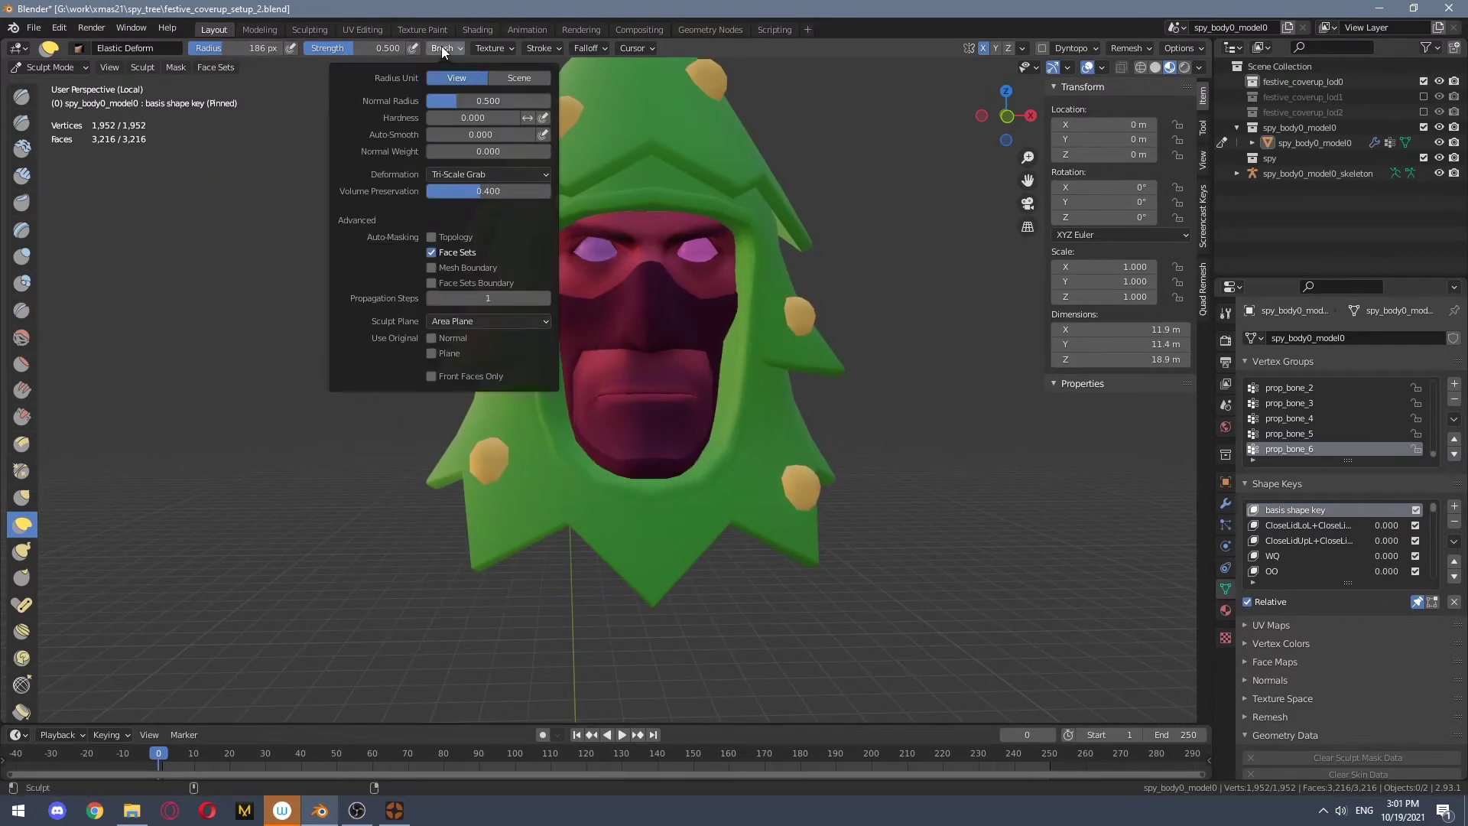
pyautogui.moveTo(596, 413); pyautogui.dragTo(614, 420, button='middle')
pyautogui.moveTo(627, 436); pyautogui.dragTo(656, 527)
pyautogui.hotkey('ctrl', 'z')
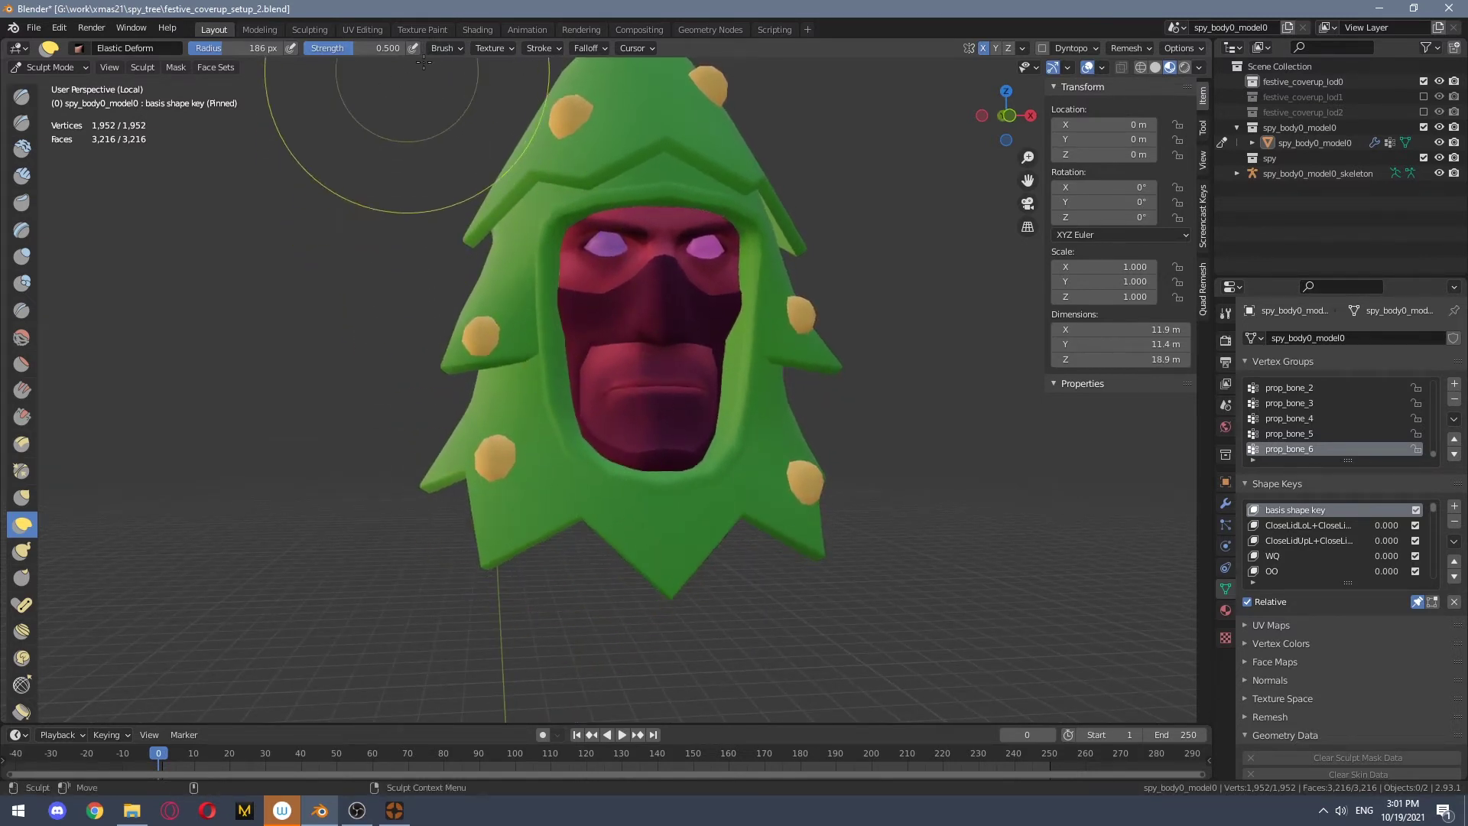
# Turn Face Sets auto-masking back on, test a stroke on the hat below the face, and undo it
pyautogui.click(451, 48)
pyautogui.click(433, 254)
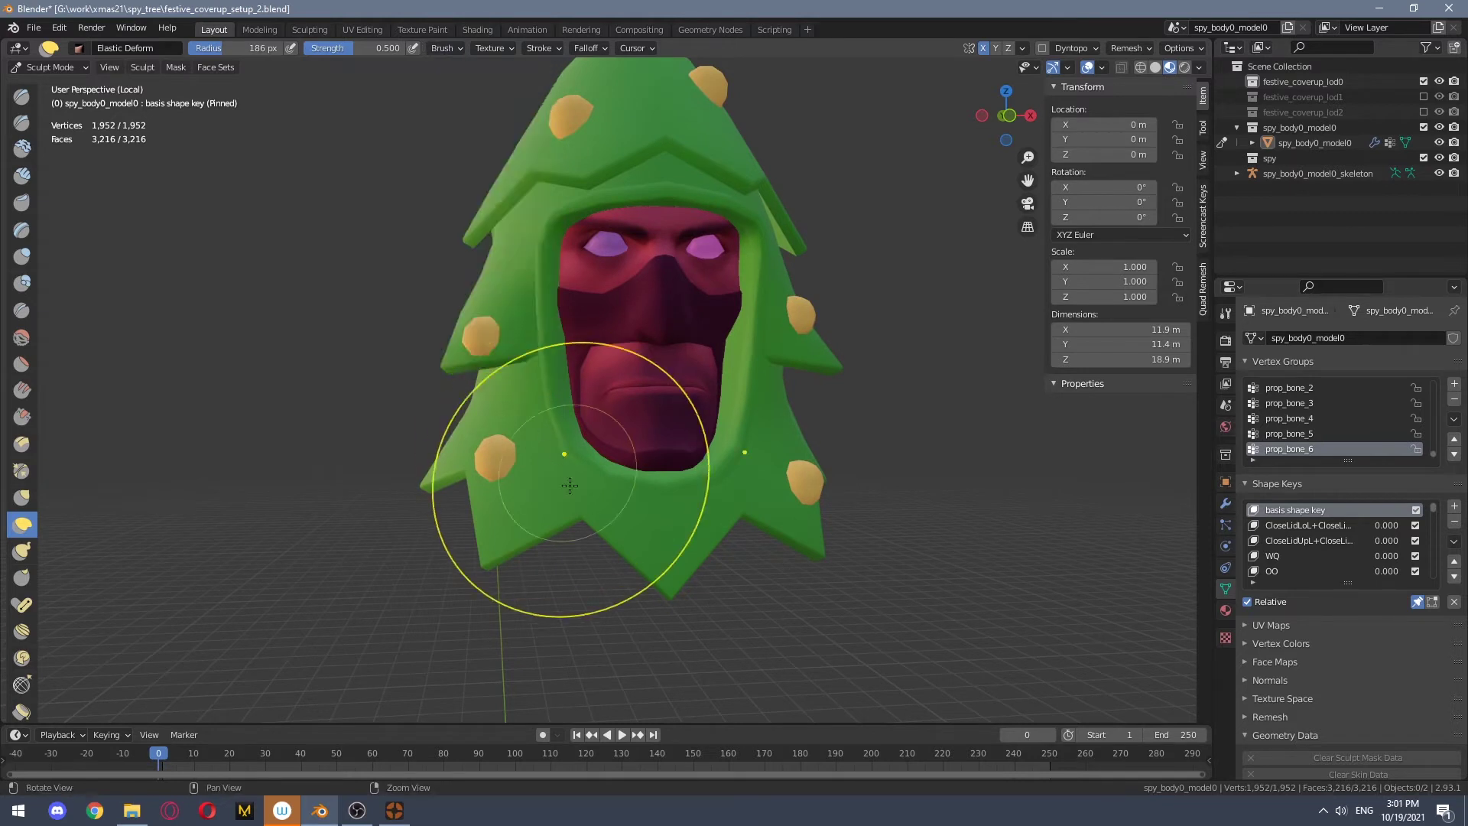
pyautogui.moveTo(572, 480)
pyautogui.mouseDown()
pyautogui.moveTo(610, 506)
pyautogui.moveTo(512, 442)
pyautogui.moveTo(515, 461)
pyautogui.mouseUp()
pyautogui.moveTo(596, 451)
pyautogui.keyDown('alt'); pyautogui.mouseDown()
pyautogui.moveTo(692, 451)
pyautogui.moveTo(707, 466)
pyautogui.moveTo(608, 434)
pyautogui.mouseUp(); pyautogui.keyUp('alt')
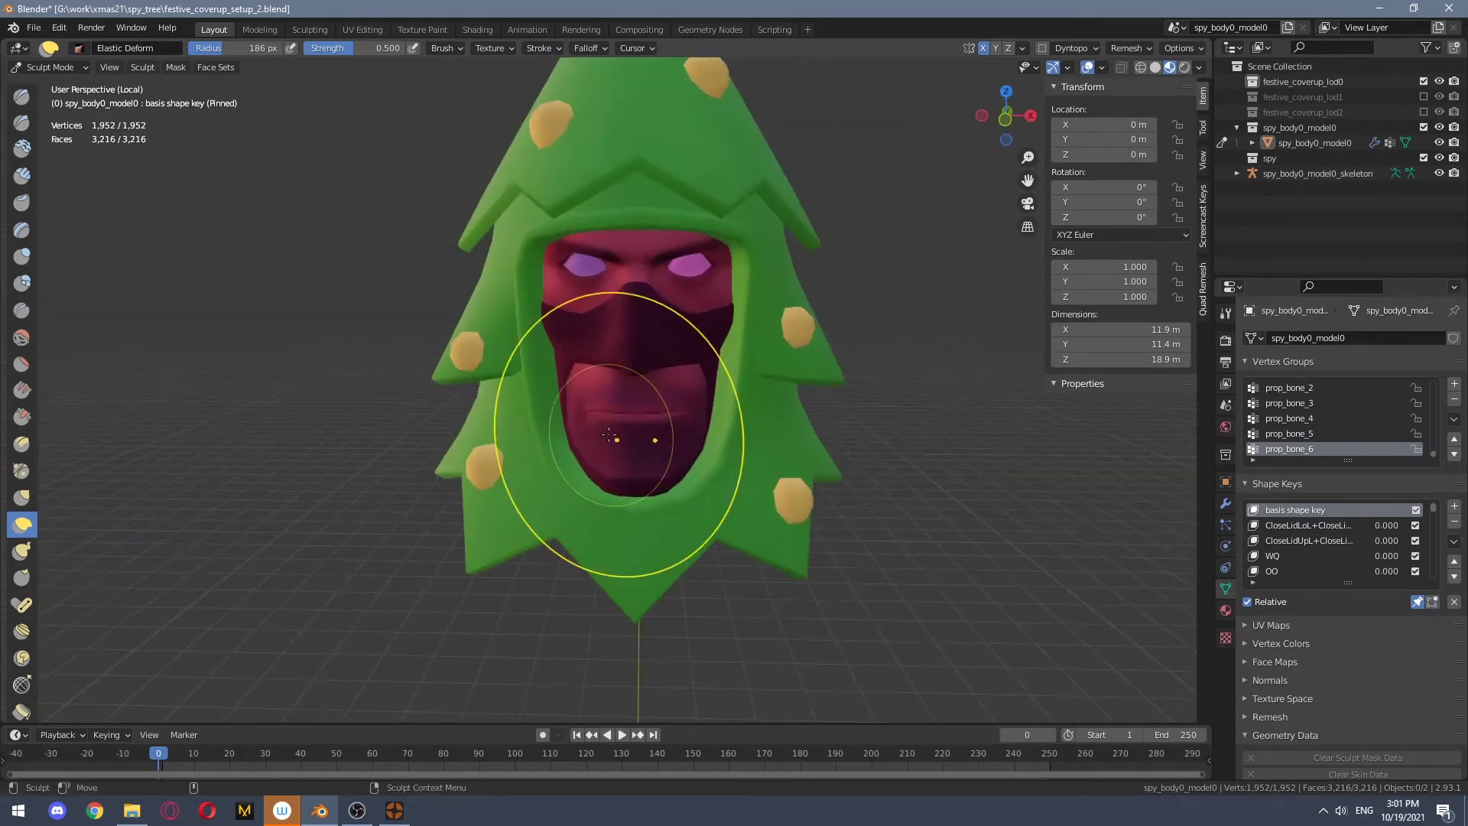
pyautogui.hotkey('ctrl', 'z')
# Select the WQ shape key and pull the hat below the chin with Elastic Deform to fit the moved jaw
pyautogui.click(1276, 554)
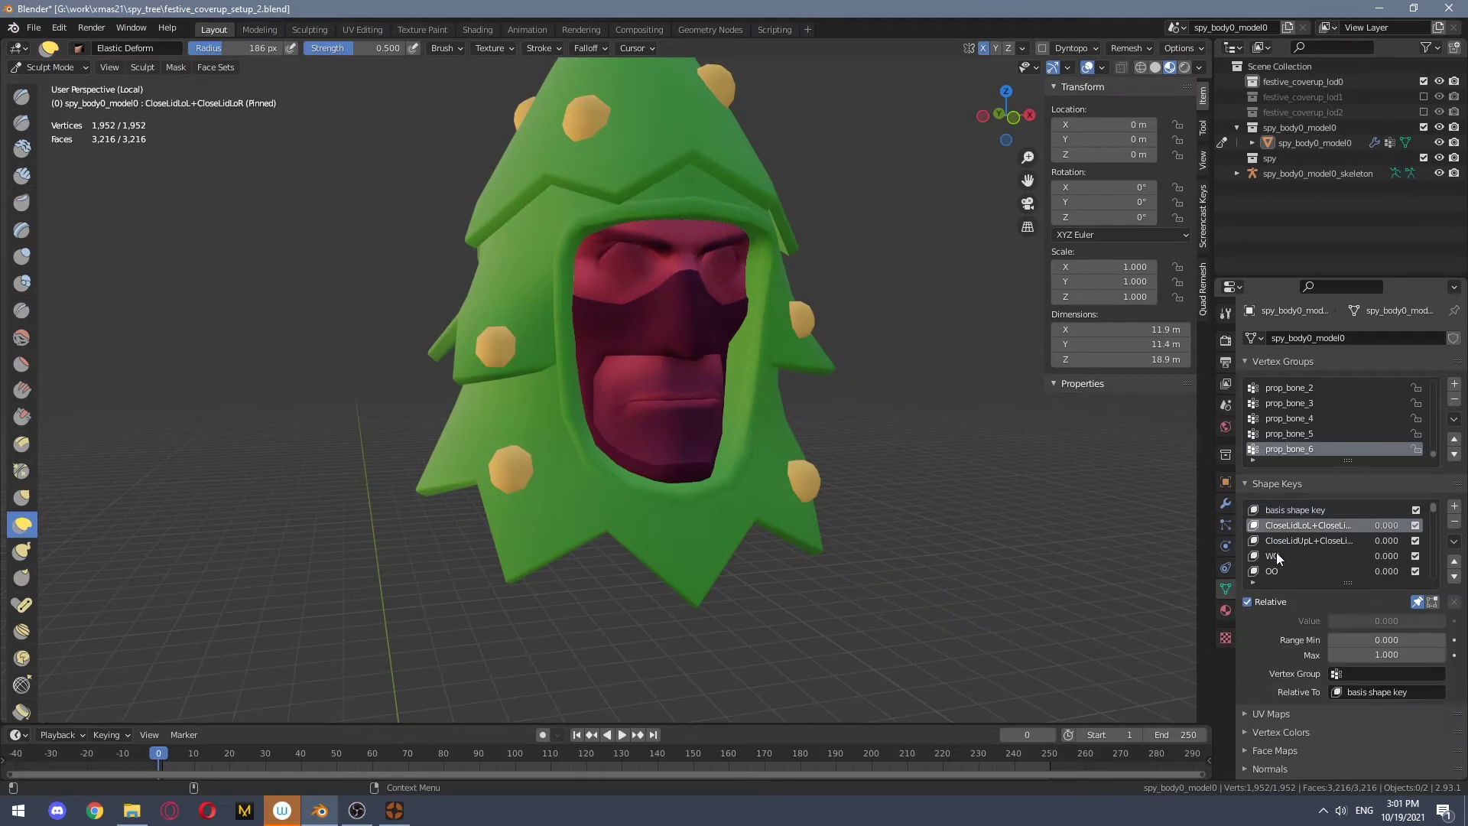
pyautogui.moveTo(778, 449); pyautogui.dragTo(993, 497, button='middle')
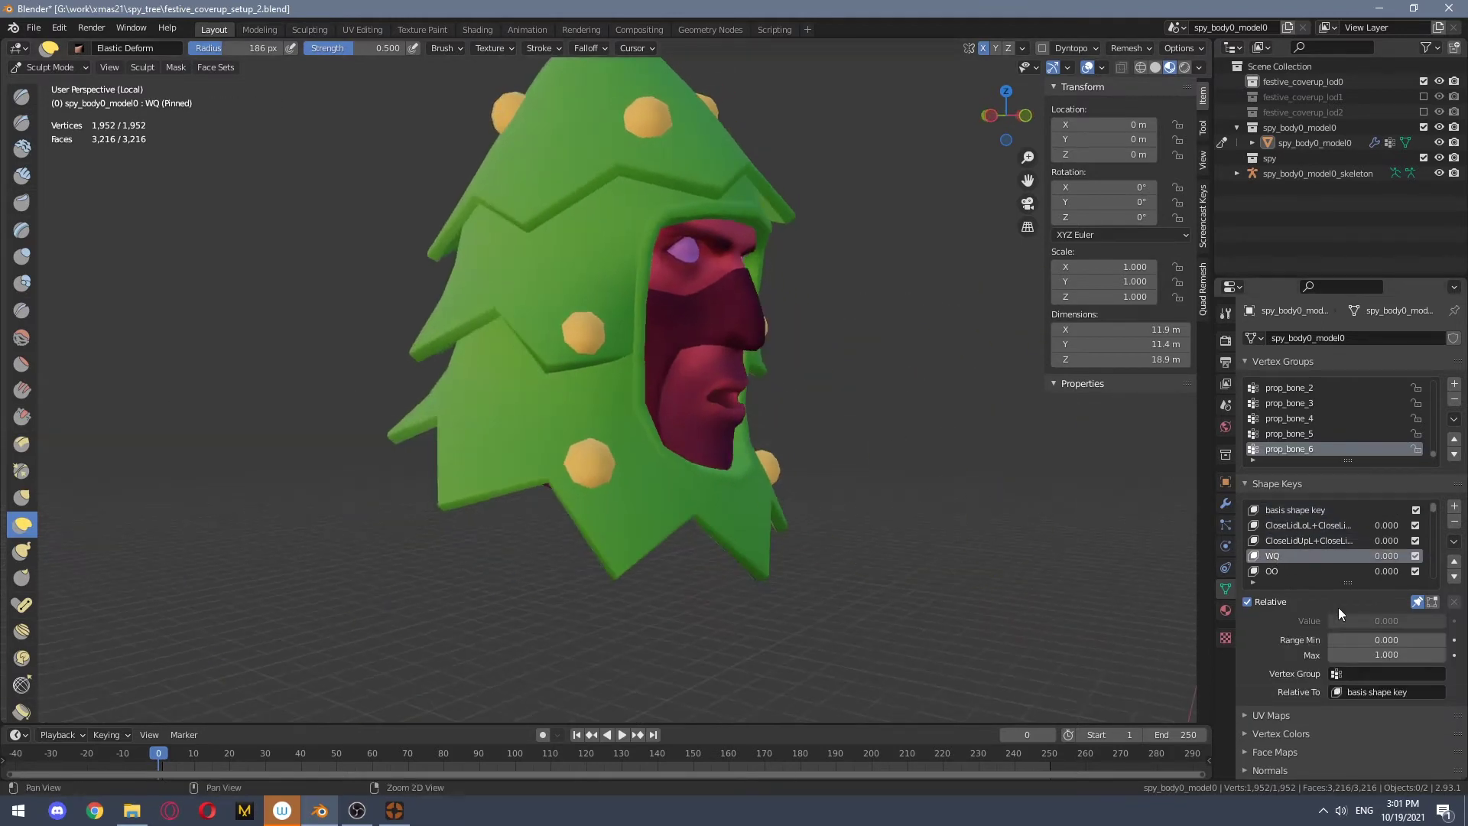
pyautogui.scroll(-1, 1286, 560)
pyautogui.moveTo(655, 474); pyautogui.dragTo(675, 450, button='middle')
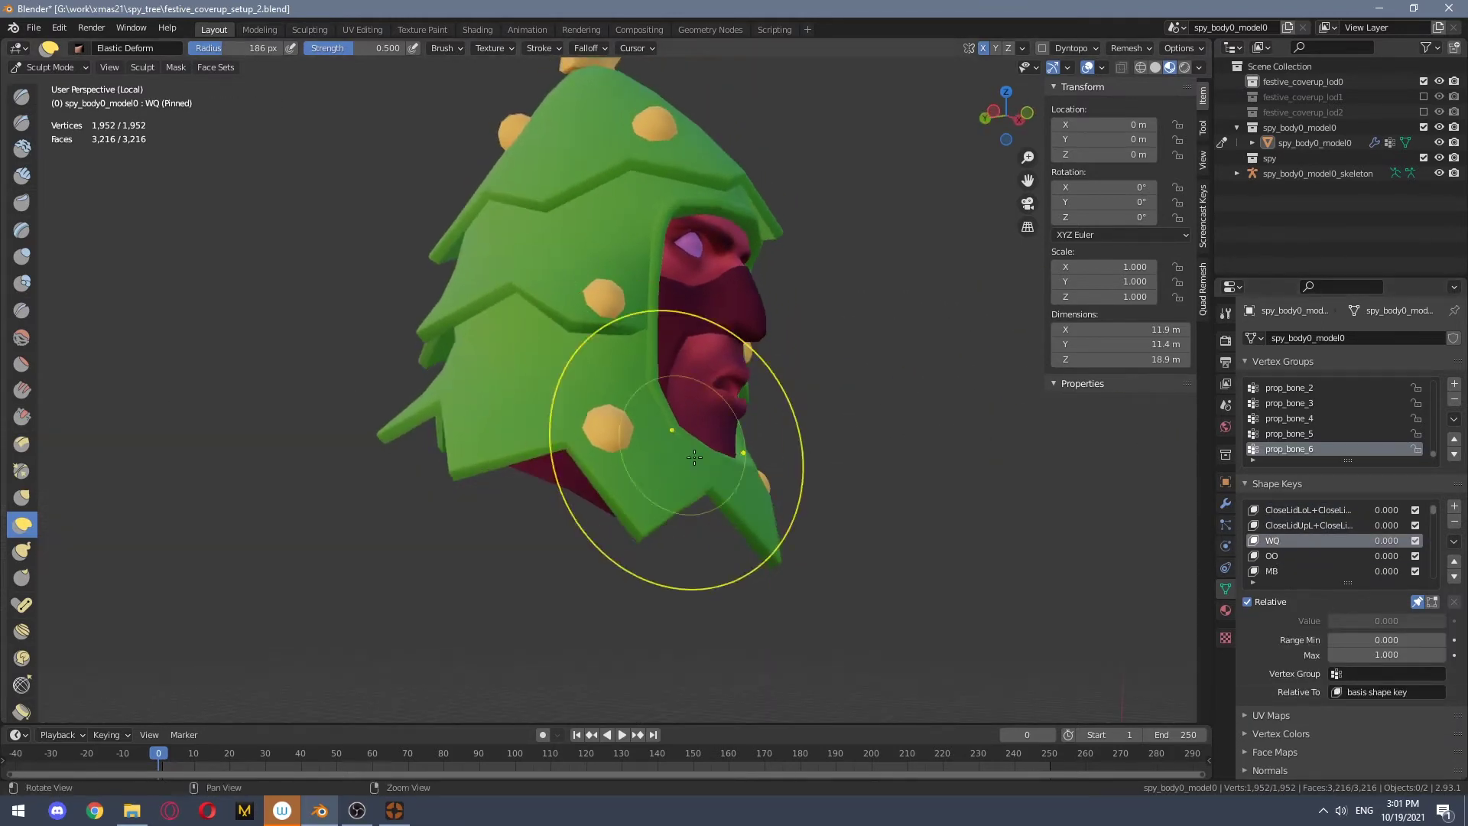
pyautogui.moveTo(659, 510); pyautogui.dragTo(623, 545)
pyautogui.moveTo(672, 451); pyautogui.dragTo(544, 423, button='middle')
pyautogui.moveTo(593, 409); pyautogui.dragTo(598, 417)
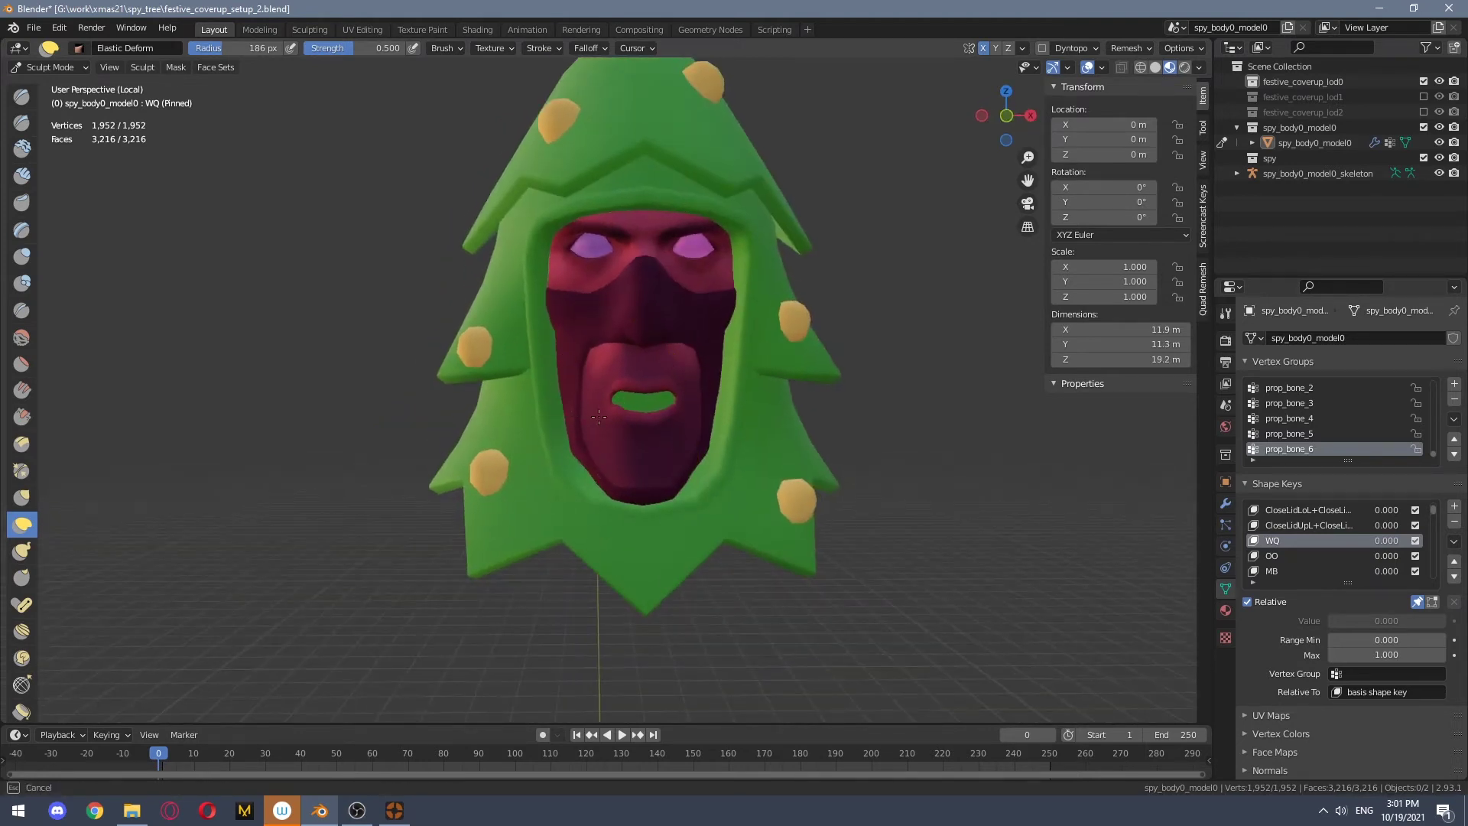
# Select the OO shape key and reshape the hat's opening beside the jaw with Elastic Deform
pyautogui.click(1271, 556)
pyautogui.moveTo(764, 459)
pyautogui.mouseDown(button='middle')
pyautogui.moveTo(678, 472)
pyautogui.moveTo(754, 558)
pyautogui.moveTo(556, 489)
pyautogui.mouseUp(button='middle')
pyautogui.moveTo(555, 449); pyautogui.dragTo(546, 448)
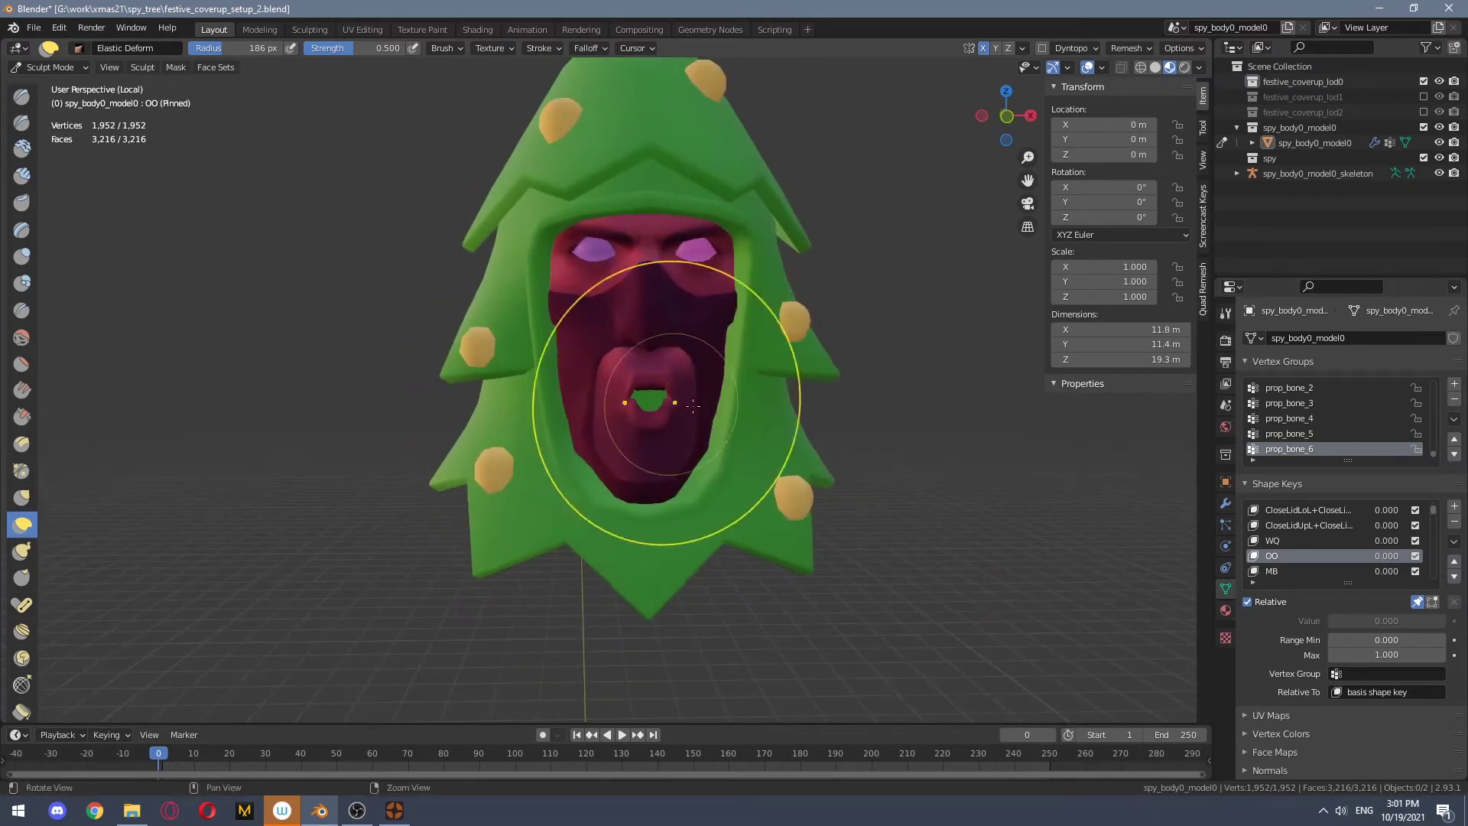
pyautogui.moveTo(666, 405); pyautogui.dragTo(619, 409, button='middle')
# Step through the MB and SH shape keys to Y, and adjust the hat under the chin for Y
pyautogui.click(1272, 571)
pyautogui.scroll(-1, 1283, 541)
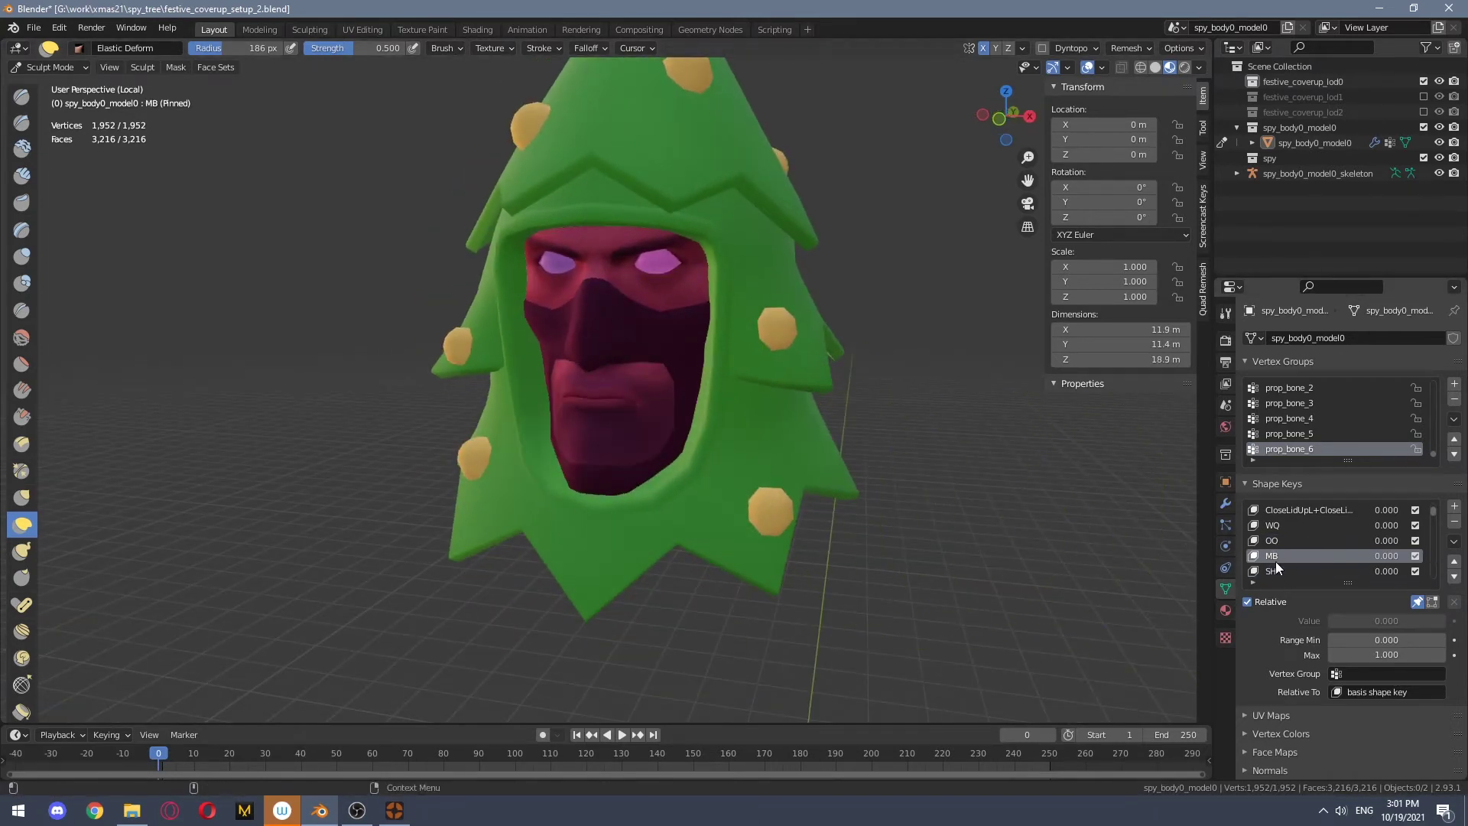
pyautogui.click(1275, 566)
pyautogui.scroll(-1, 1275, 565)
pyautogui.click(1275, 570)
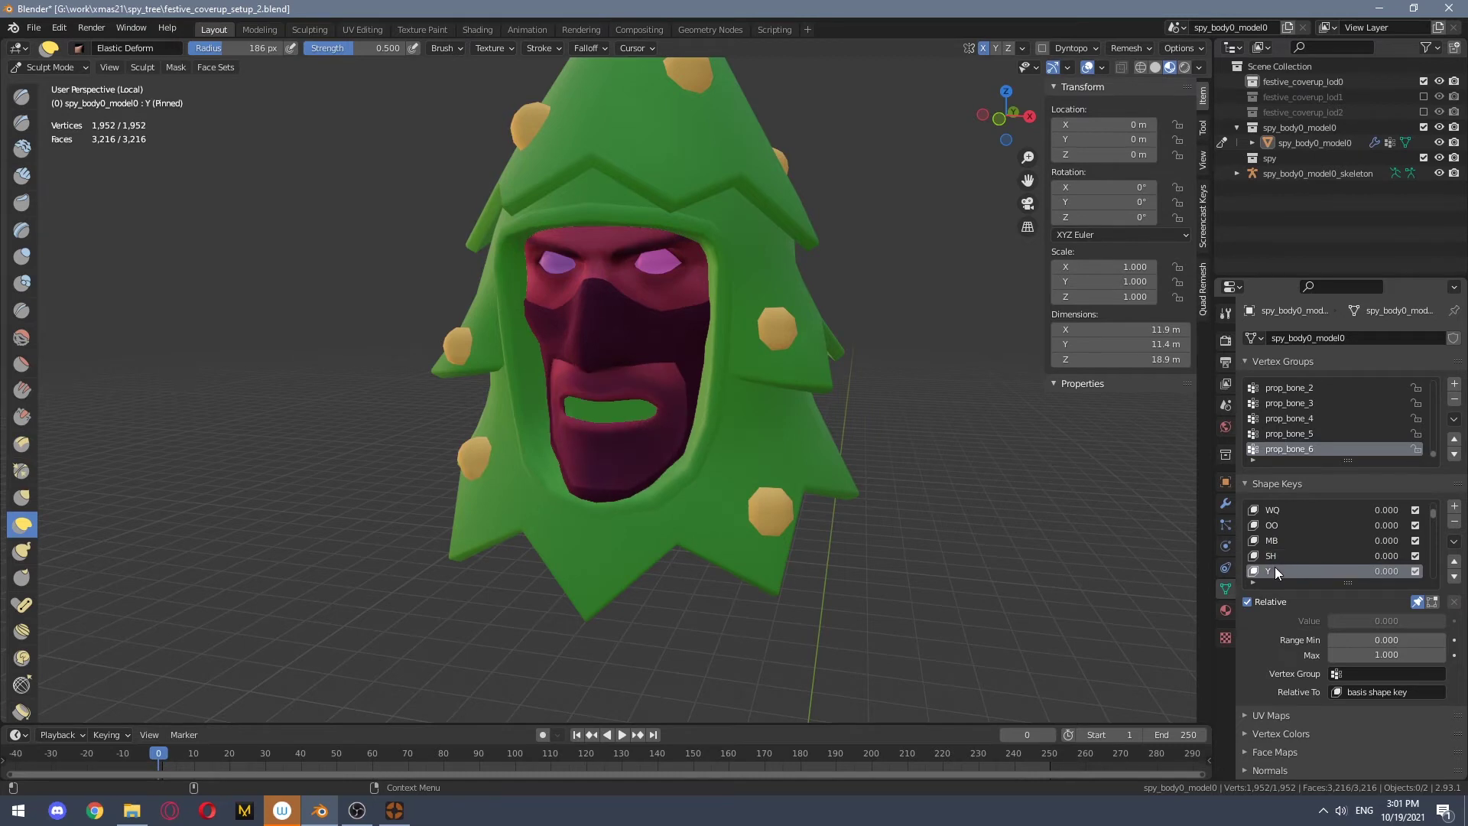
pyautogui.keyDown('alt'); pyautogui.moveTo(570, 501); pyautogui.dragTo(626, 443); pyautogui.keyUp('alt')
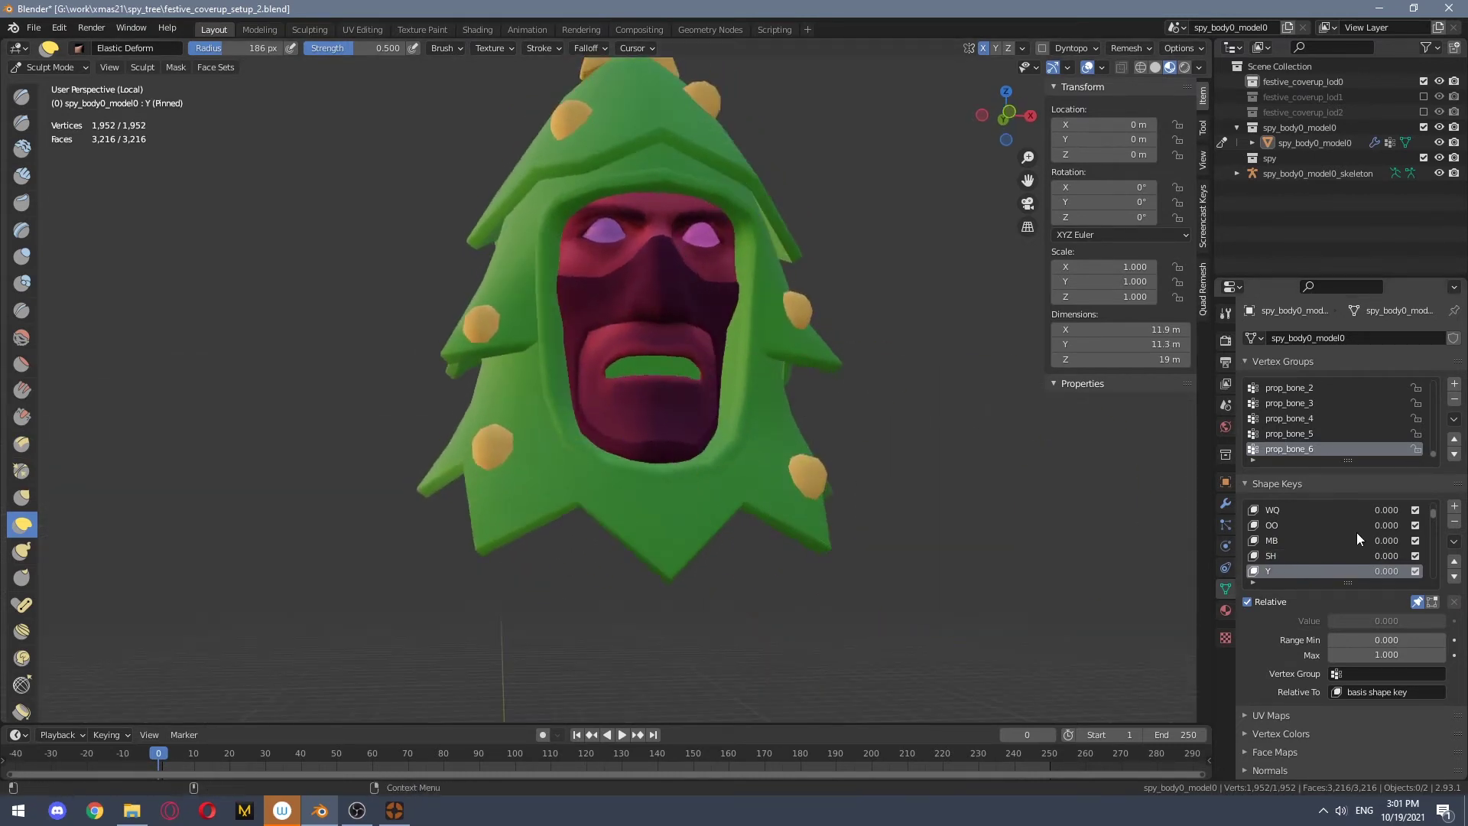
# Select the FV shape key and inspect how the face fits inside the hat's opening
pyautogui.click(1275, 573)
pyautogui.moveTo(1083, 513); pyautogui.dragTo(836, 448, button='middle')
pyautogui.scroll(-1, 1277, 561)
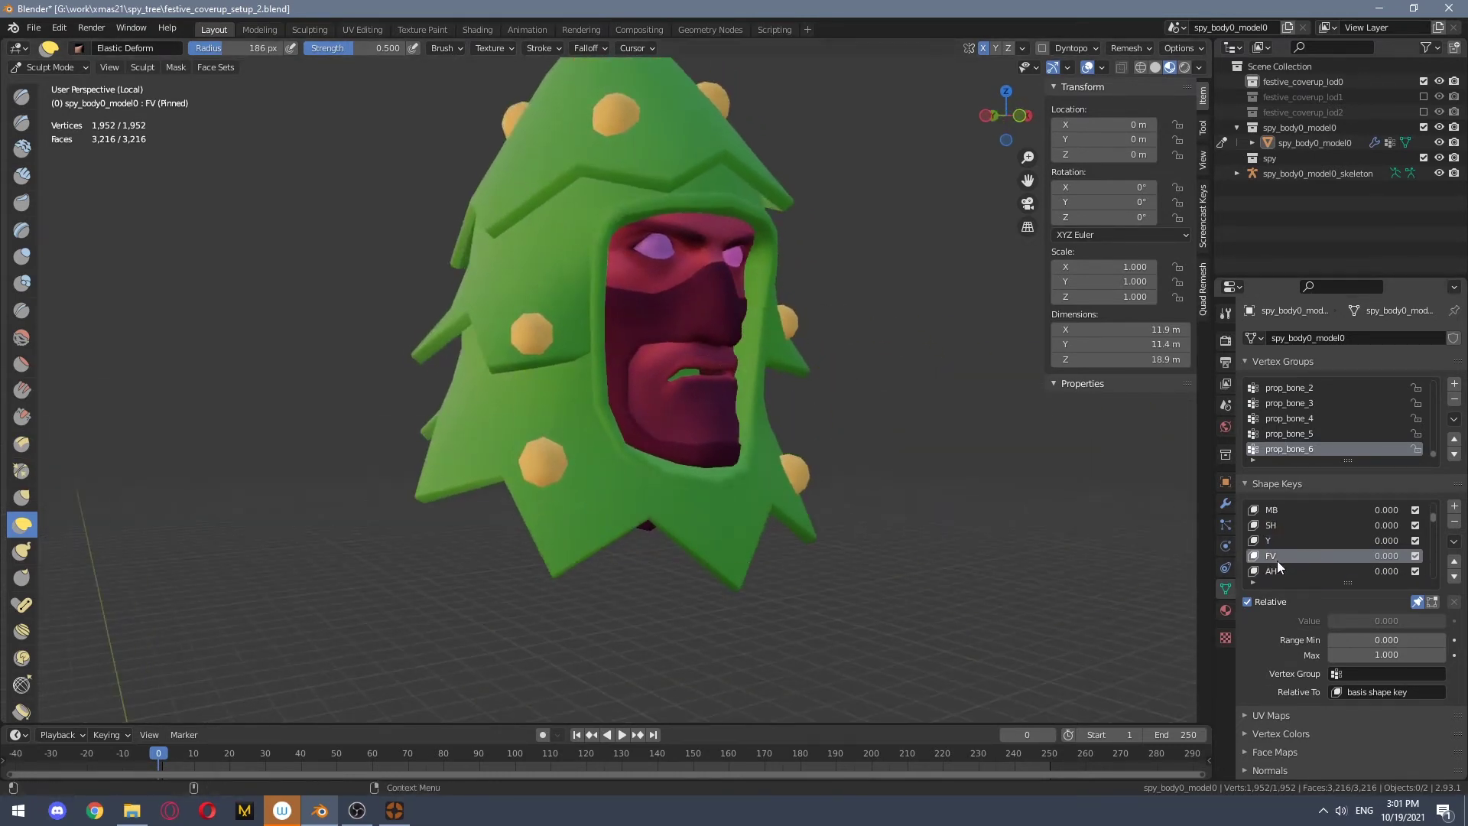
# Select the AH shape key and fit the hat's opening around the dropped jaw, checking it from the front and side
pyautogui.click(1267, 571)
pyautogui.moveTo(787, 492); pyautogui.dragTo(501, 504, button='middle')
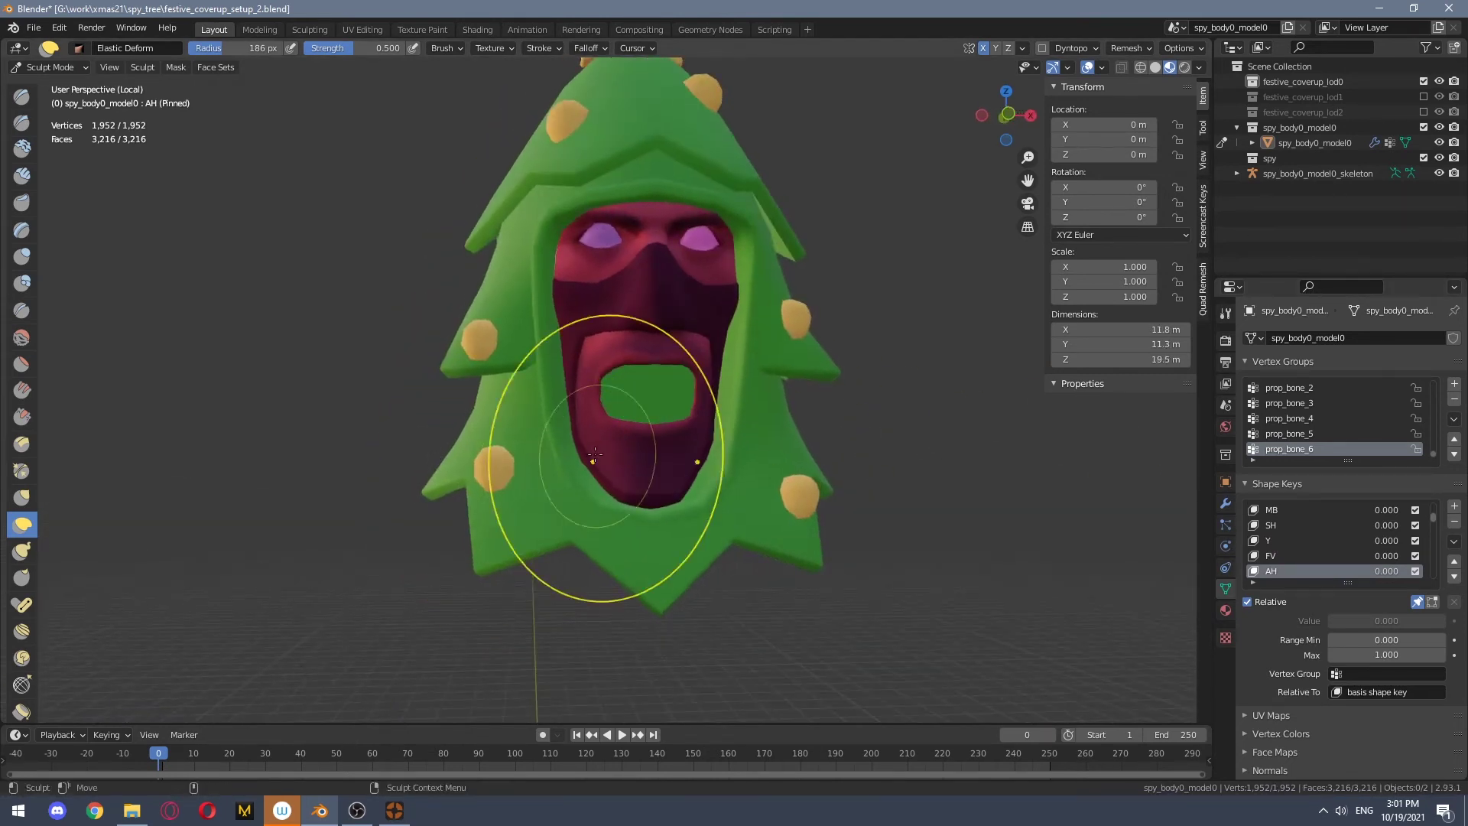
pyautogui.moveTo(680, 453); pyautogui.dragTo(655, 468, button='middle')
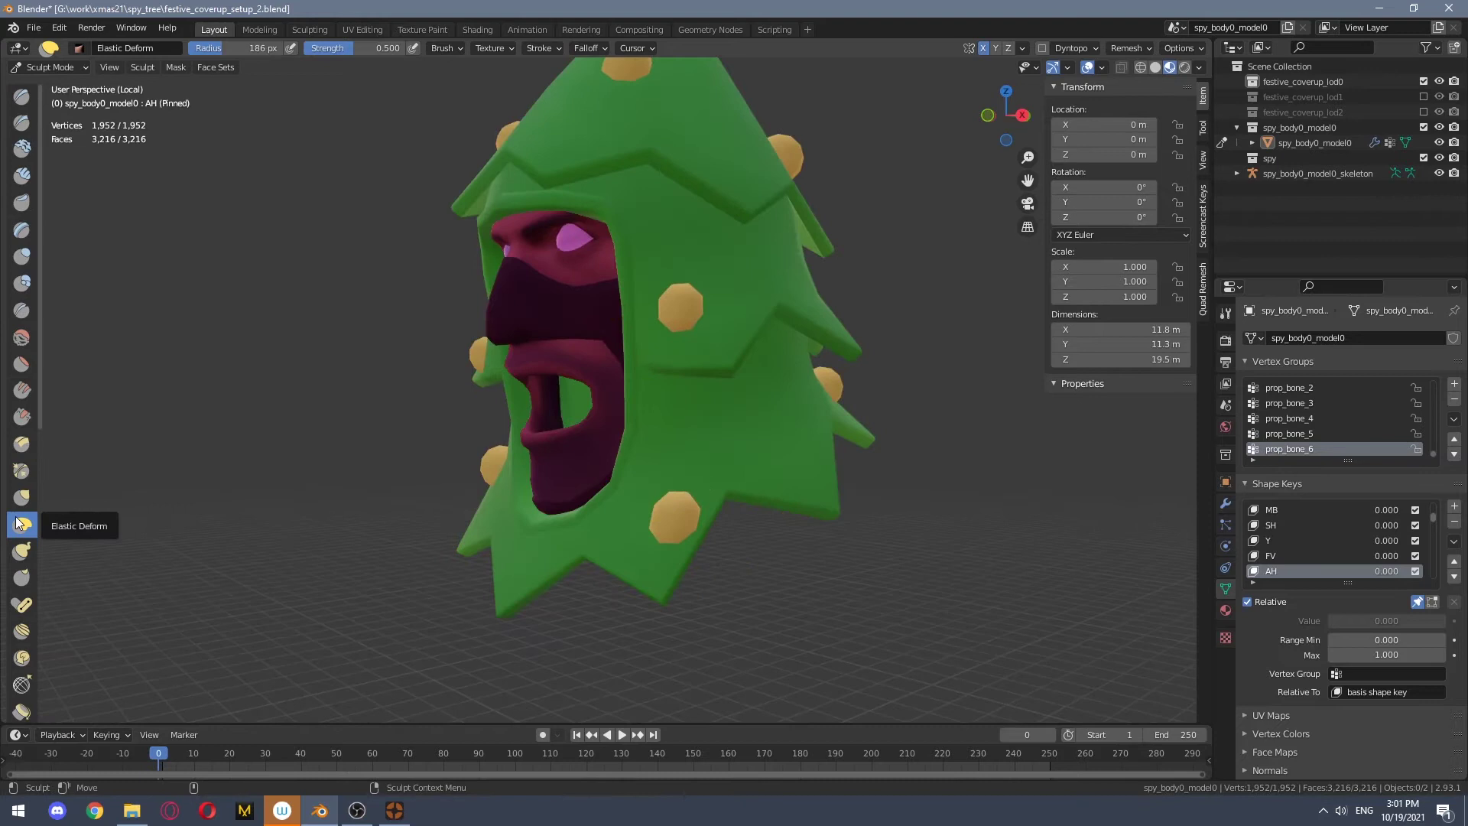
pyautogui.moveTo(474, 428); pyautogui.dragTo(623, 420, button='middle')
pyautogui.scroll(2, 623, 419)
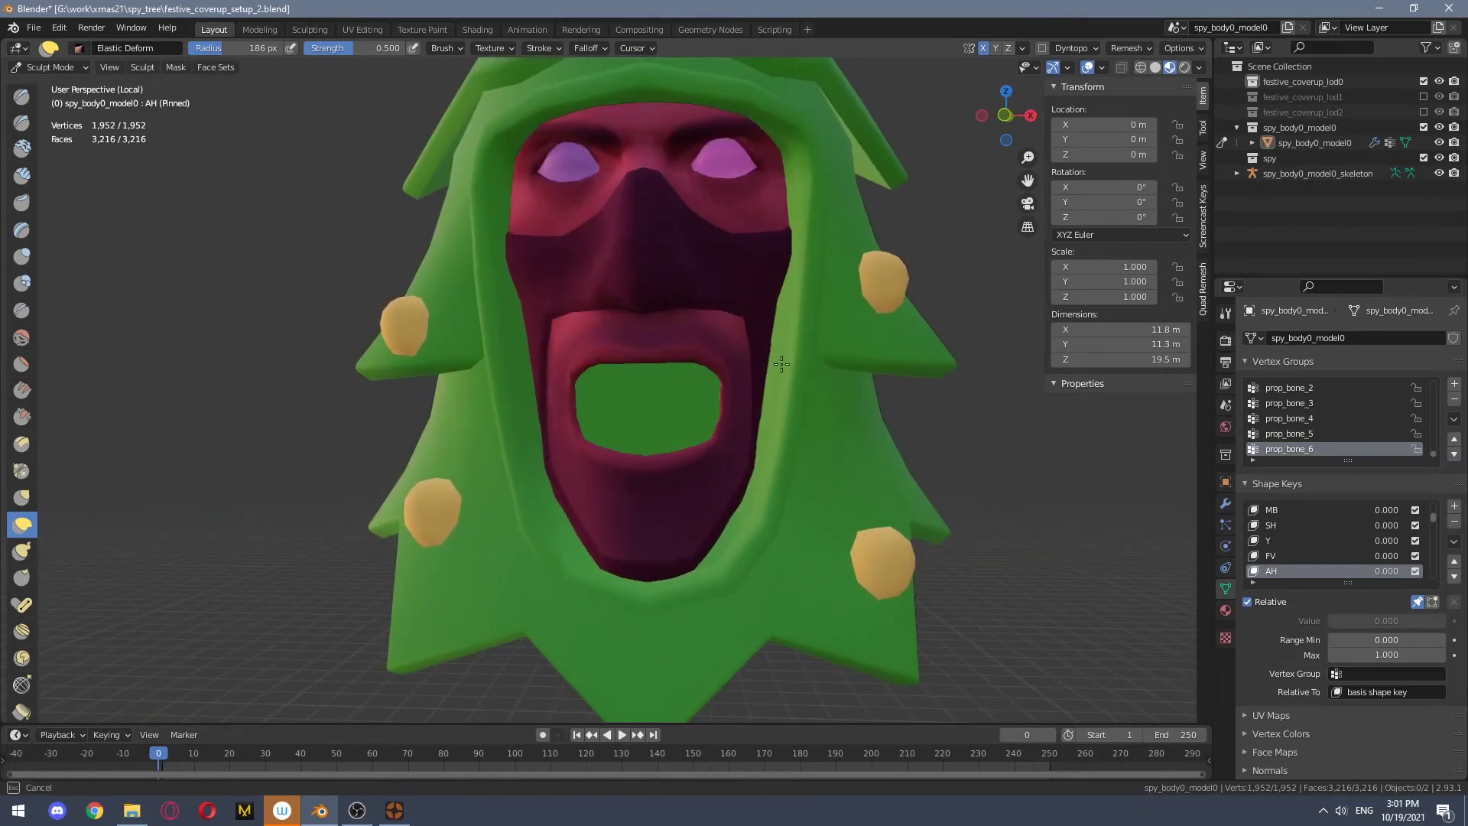
pyautogui.moveTo(624, 318); pyautogui.dragTo(715, 260, button='middle')
pyautogui.scroll(-1, 1258, 543)
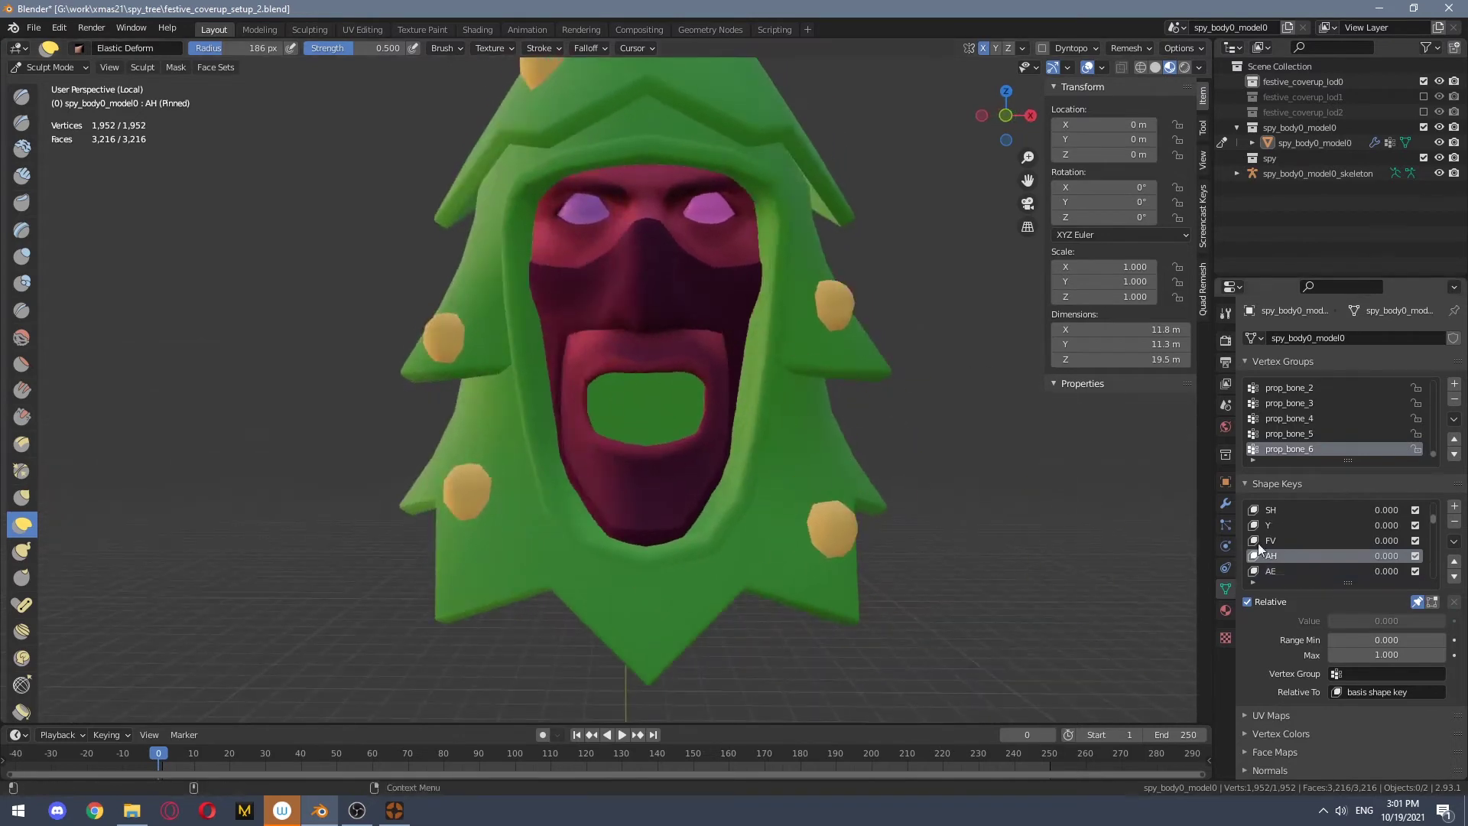
# Select the AE shape key and pull the hat slightly down below the jaw with Elastic Deform
pyautogui.click(1274, 568)
pyautogui.moveTo(646, 417); pyautogui.dragTo(719, 426, button='middle')
pyautogui.moveTo(711, 500); pyautogui.dragTo(704, 527)
pyautogui.moveTo(704, 520)
pyautogui.mouseDown(button='middle')
pyautogui.moveTo(604, 511)
pyautogui.moveTo(728, 514)
pyautogui.moveTo(589, 513)
pyautogui.moveTo(574, 535)
pyautogui.moveTo(665, 494)
pyautogui.moveTo(574, 462)
pyautogui.moveTo(687, 474)
pyautogui.moveTo(596, 485)
pyautogui.mouseUp(button='middle')
# Step through the shape keys following AE down to madUpper, examining how the face fits inside the hat's opening
pyautogui.scroll(-1, 1323, 541)
pyautogui.click(1300, 570)
pyautogui.scroll(-1, 1273, 550)
pyautogui.click(1272, 571)
pyautogui.scroll(-2, 1261, 558)
pyautogui.click(1261, 569)
pyautogui.scroll(-1, 1299, 550)
pyautogui.click(1292, 570)
pyautogui.scroll(-1, 1300, 550)
pyautogui.click(1292, 571)
pyautogui.scroll(-1, 1300, 551)
pyautogui.click(1292, 571)
pyautogui.scroll(-1, 1293, 564)
pyautogui.click(1294, 570)
pyautogui.scroll(-1, 1293, 564)
pyautogui.click(1293, 571)
pyautogui.scroll(-1, 1293, 565)
pyautogui.click(1293, 567)
pyautogui.scroll(-2, 1291, 567)
pyautogui.click(1290, 567)
pyautogui.scroll(-1, 1286, 569)
pyautogui.click(1288, 568)
pyautogui.scroll(-2, 1292, 566)
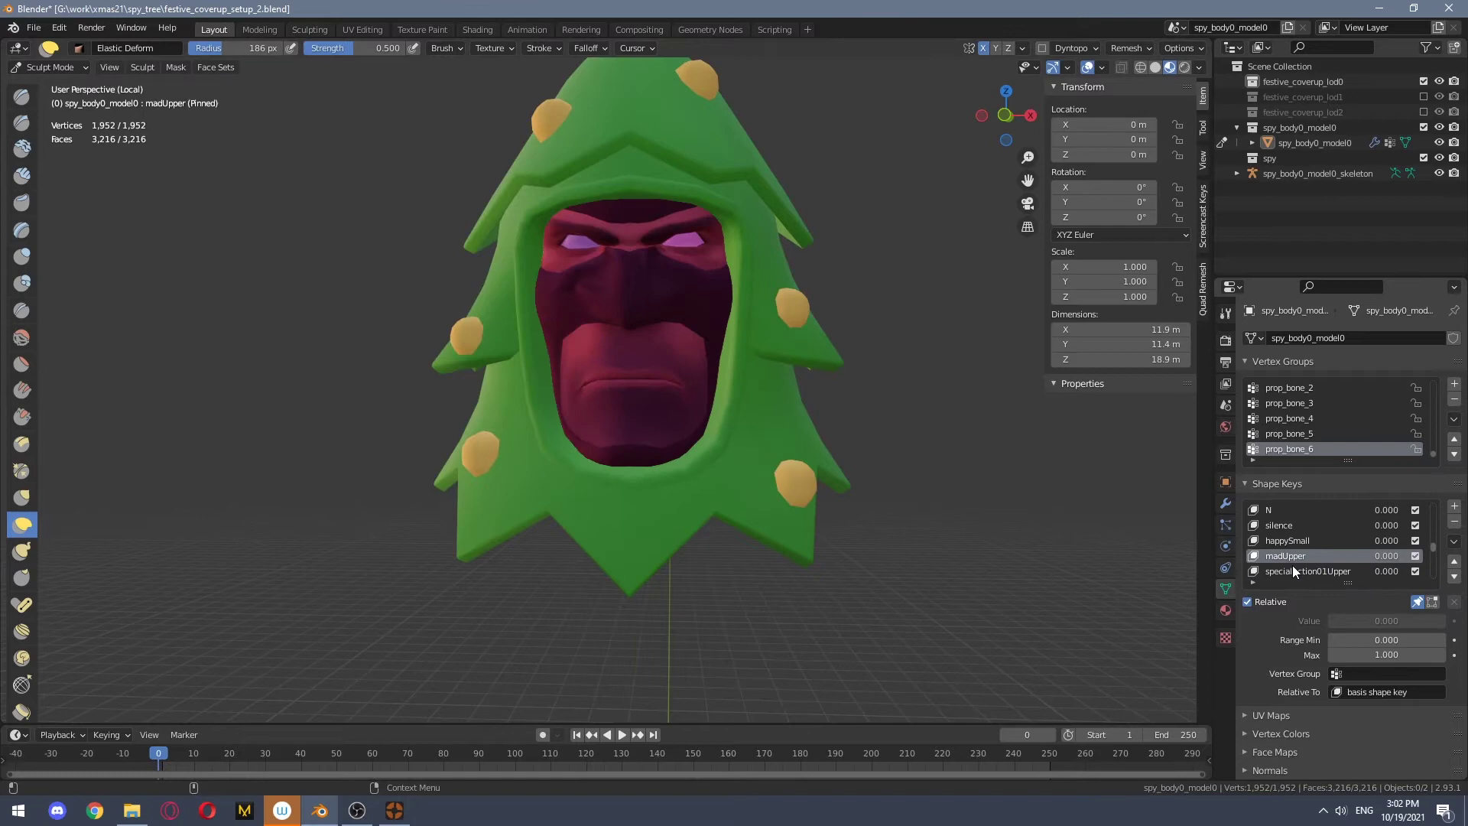
# Check the hat's fit in the upper-face shape keys from specialAction01Upper through happySmallUpper
pyautogui.click(1292, 567)
pyautogui.scroll(-2, 1291, 568)
pyautogui.click(1292, 569)
pyautogui.scroll(-1, 1295, 570)
pyautogui.click(1295, 570)
pyautogui.scroll(-1, 1295, 571)
pyautogui.click(1296, 572)
pyautogui.scroll(-1, 1296, 571)
pyautogui.click(1296, 572)
pyautogui.scroll(-1, 1298, 569)
pyautogui.click(1301, 567)
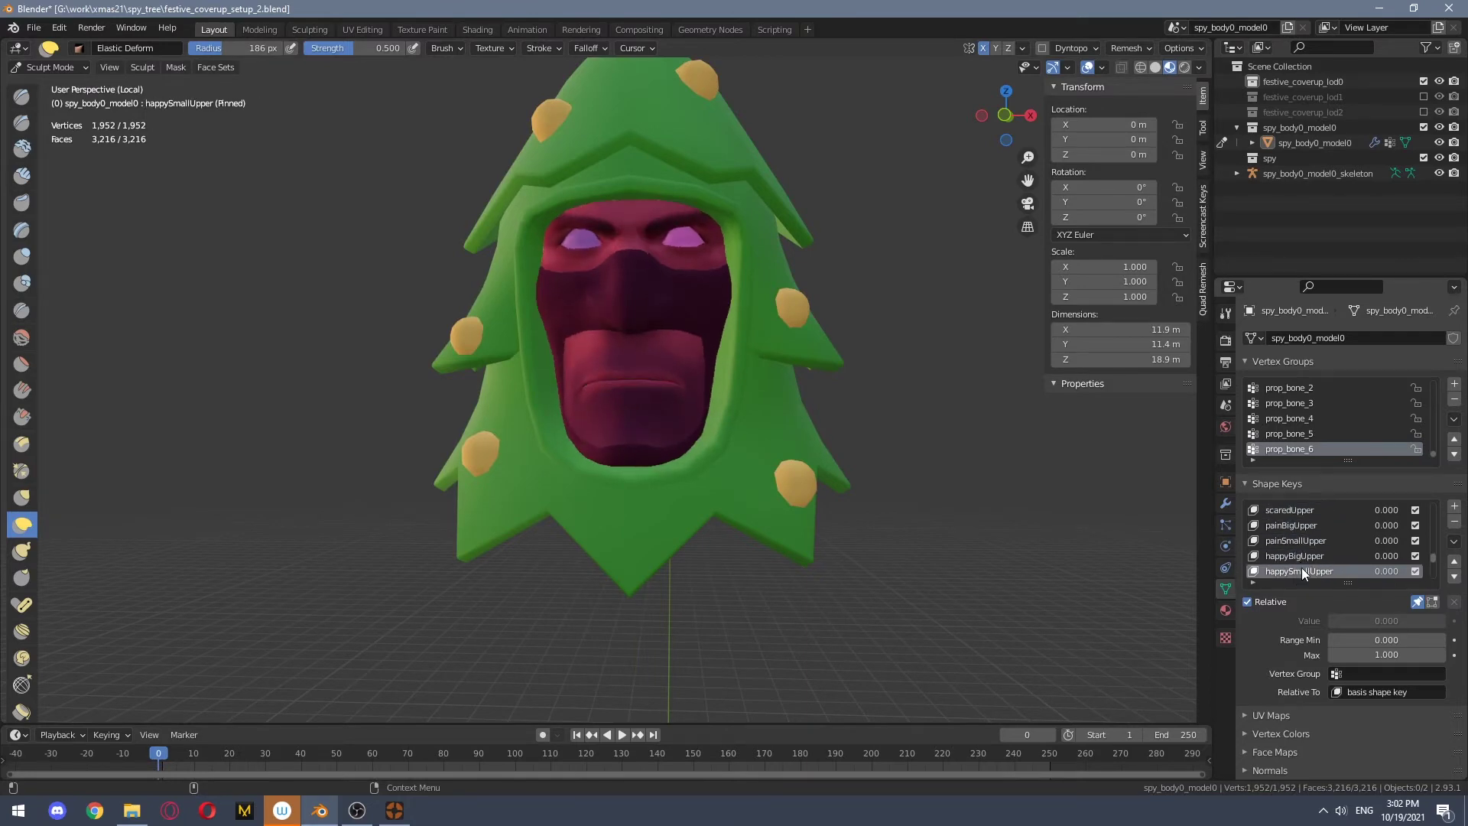
pyautogui.scroll(-1, 1301, 567)
# Examine the hat from an angle in the remaining shape keys down to Smile02
pyautogui.moveTo(599, 486); pyautogui.dragTo(718, 443, button='middle')
pyautogui.keyDown('ctrl'); pyautogui.scroll(-1, 1376, 563); pyautogui.keyUp('ctrl')
pyautogui.keyDown('ctrl'); pyautogui.scroll(-1, 1375, 563); pyautogui.keyUp('ctrl')
pyautogui.keyDown('ctrl'); pyautogui.scroll(-1, 1376, 564); pyautogui.keyUp('ctrl')
pyautogui.keyDown('ctrl'); pyautogui.scroll(-1, 1376, 564); pyautogui.keyUp('ctrl')
pyautogui.scroll(-1, 1292, 566)
pyautogui.click(1292, 567)
pyautogui.scroll(-1, 1292, 571)
pyautogui.click(1292, 571)
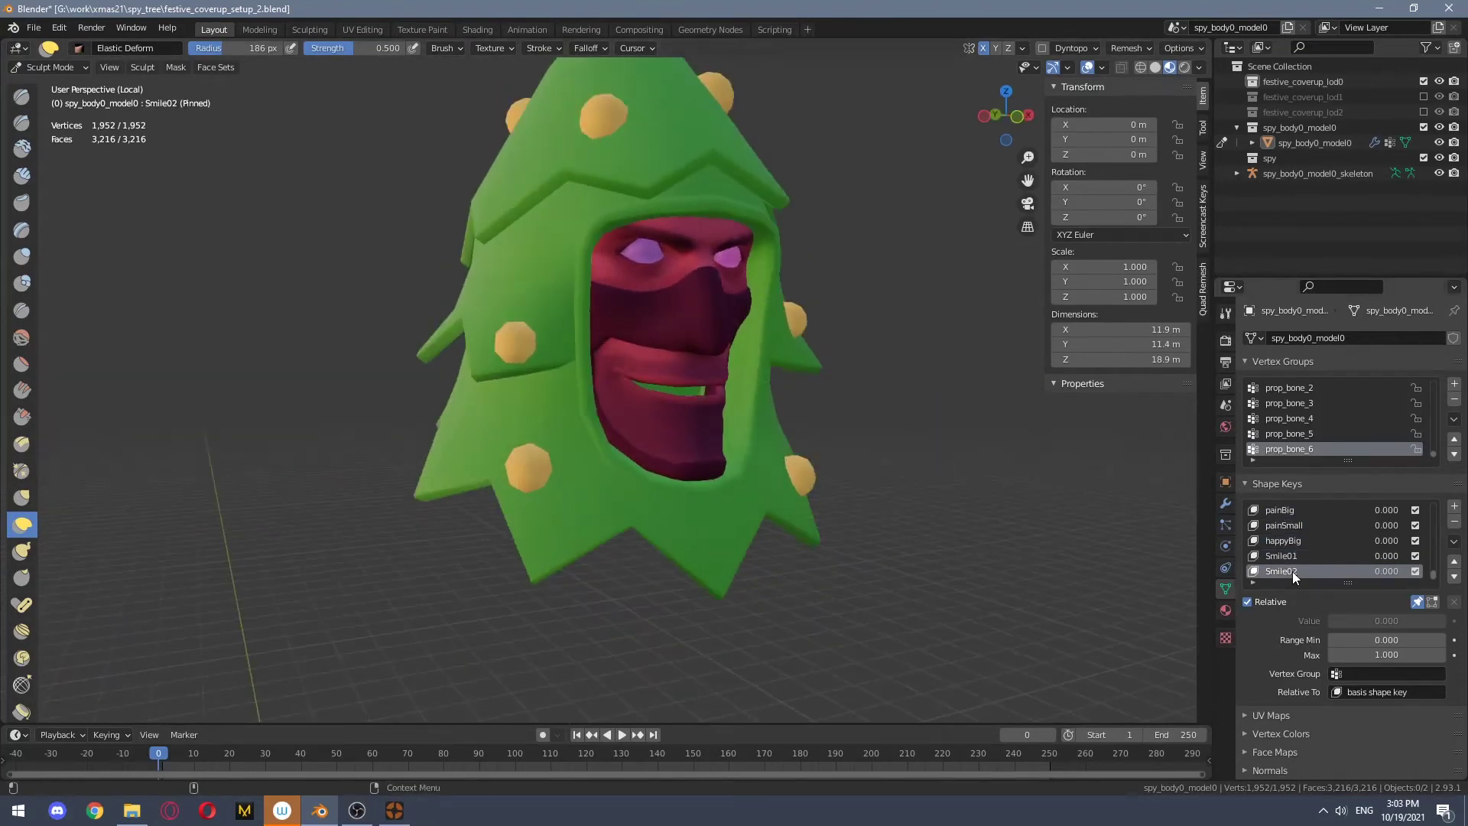
# Make the basis shape key active again and switch from Sculpt Mode to Object Mode
pyautogui.moveTo(879, 467); pyautogui.dragTo(945, 473, button='middle')
pyautogui.scroll(2, 1393, 517)
pyautogui.click(1393, 516)
pyautogui.keyDown('ctrl'); pyautogui.scroll(10, 1392, 516); pyautogui.keyUp('ctrl')
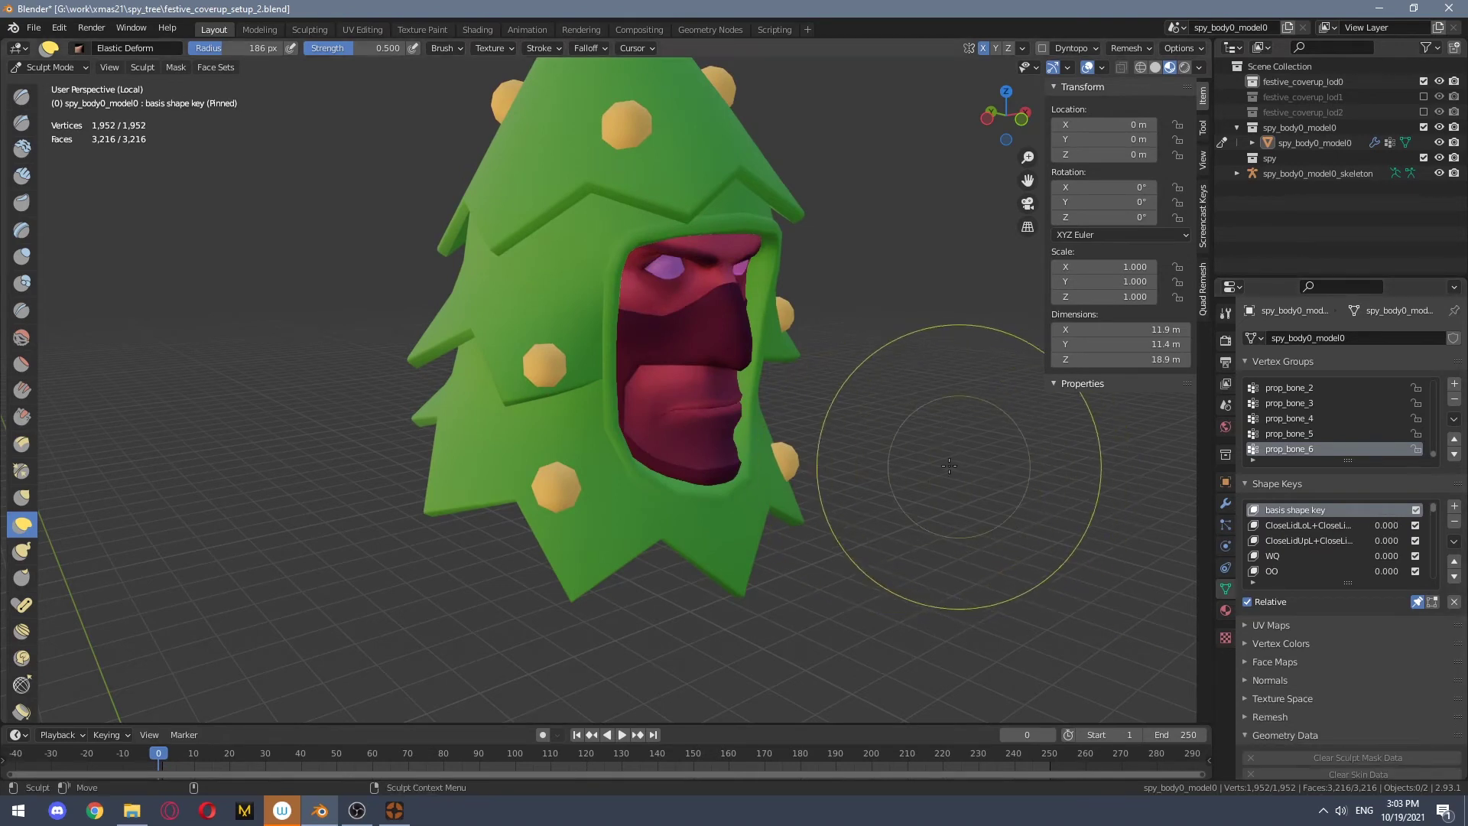
pyautogui.moveTo(960, 466)
pyautogui.mouseDown(button='middle')
pyautogui.moveTo(832, 472)
pyautogui.moveTo(775, 425)
pyautogui.moveTo(721, 430)
pyautogui.mouseUp(button='middle')
pyautogui.hotkey('ctrl', 'Tab')
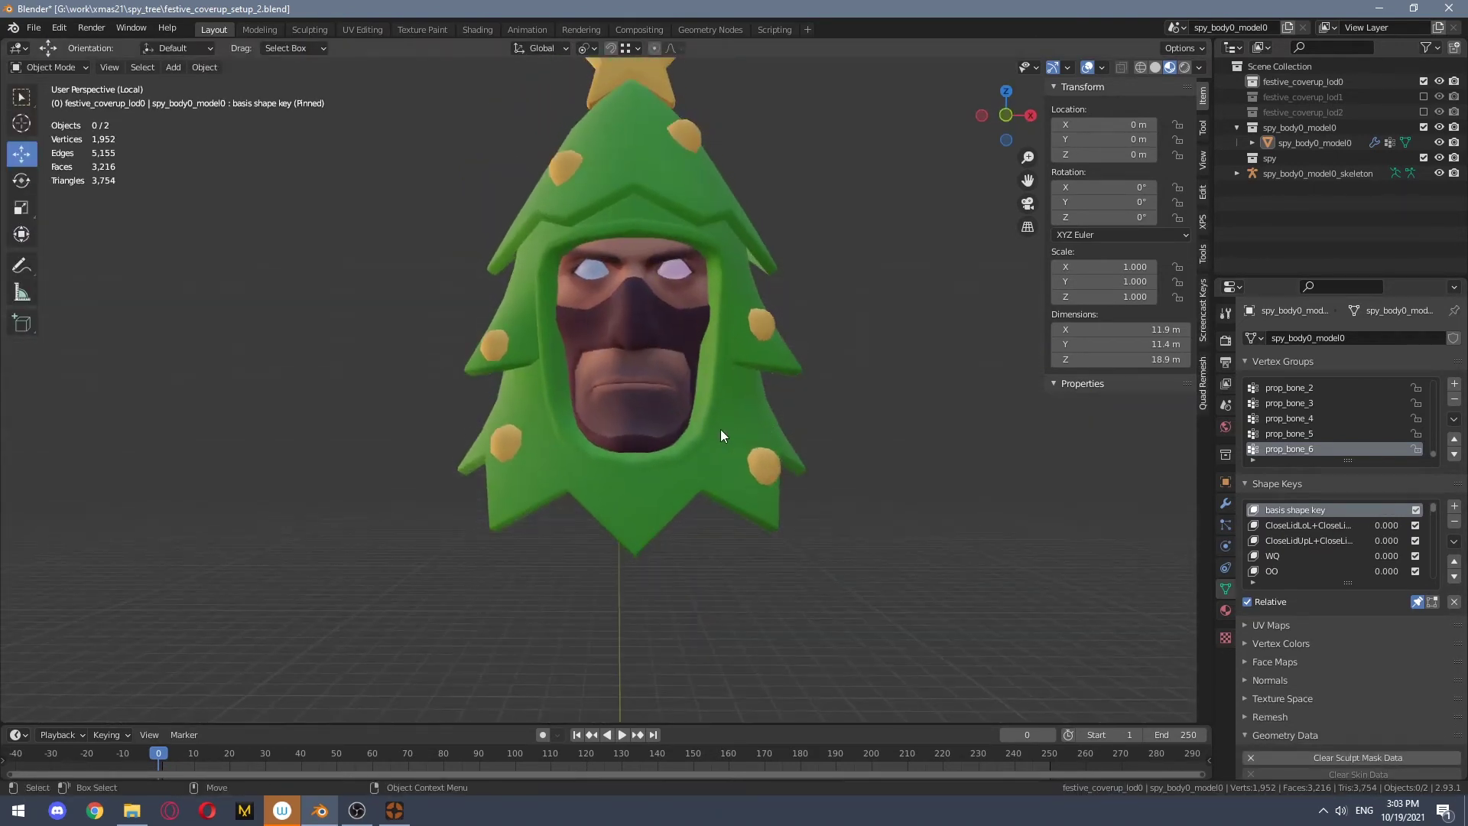
# In Edit Mode on the combined mesh, select the Spy's linked head geometry and invert the selection to the hat
pyautogui.click(657, 441)
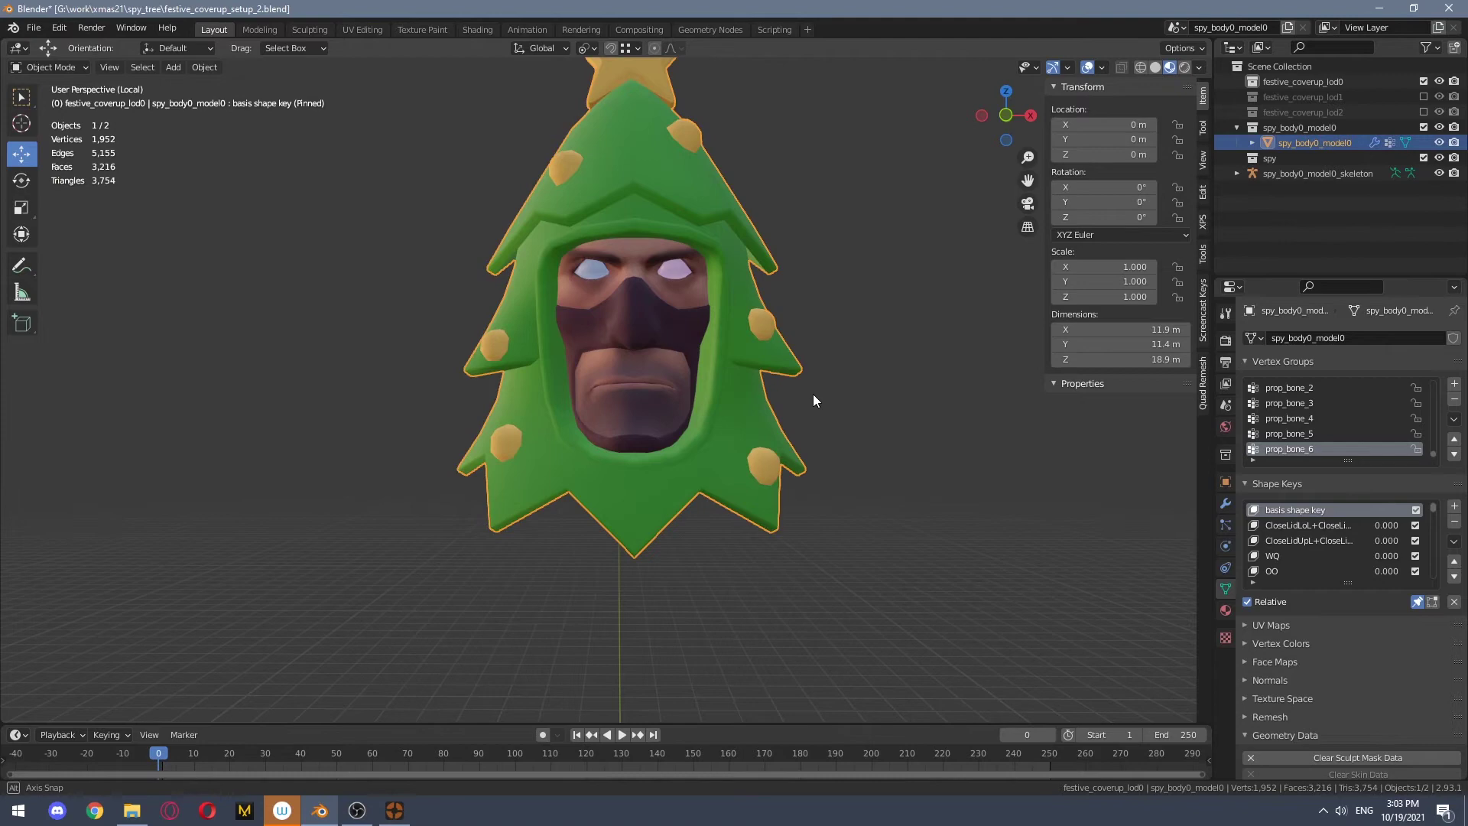
pyautogui.moveTo(814, 393); pyautogui.dragTo(661, 367, button='middle')
pyautogui.press('Tab')
pyautogui.click(602, 401)
pyautogui.hotkey('ctrl', 'l')
pyautogui.scroll(2, 707, 372)
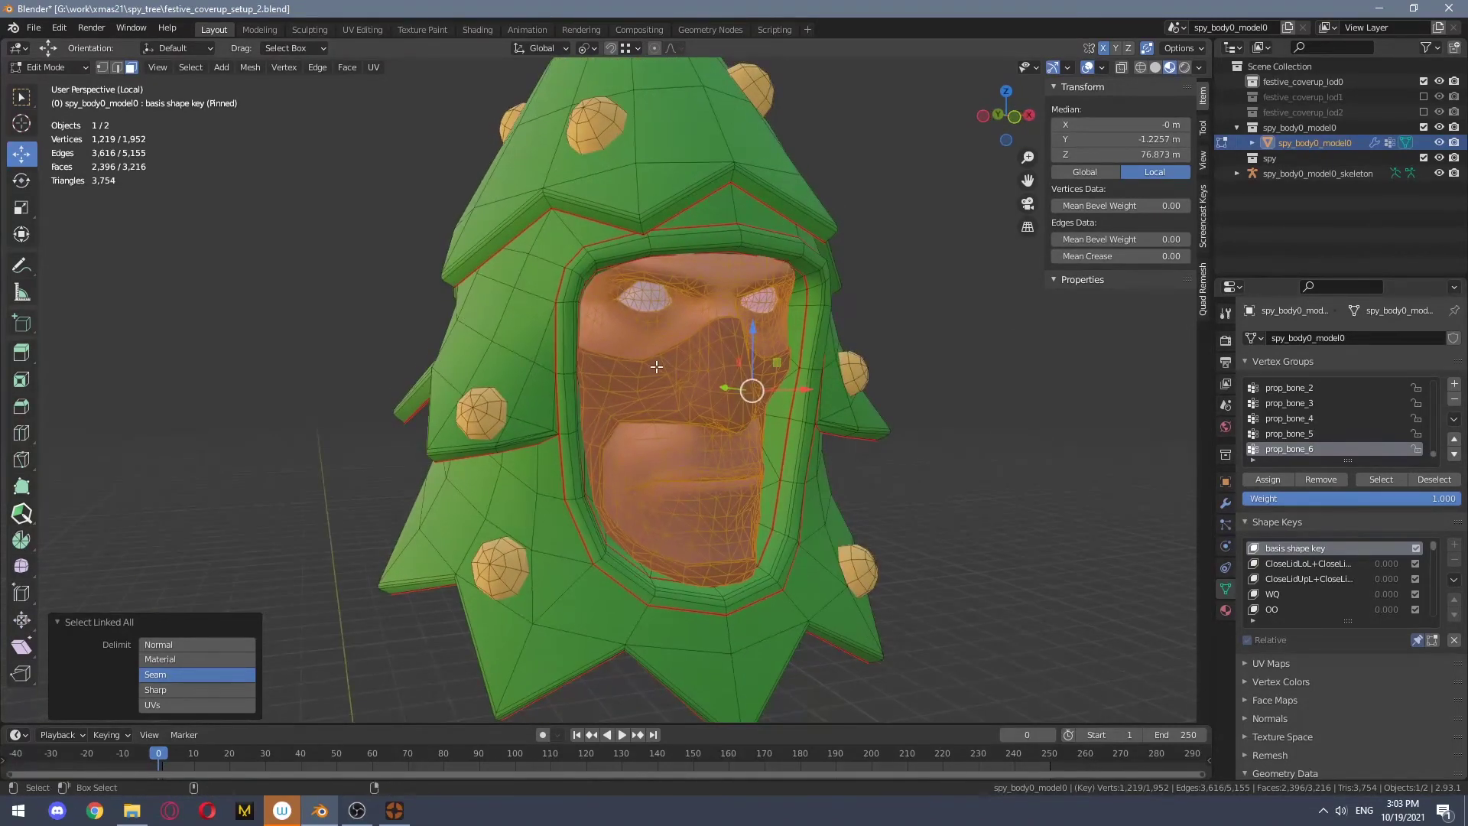
pyautogui.hotkey('ctrl', 'i')
# Separate the selected hat faces into their own object and return to Object Mode
pyautogui.moveTo(825, 423); pyautogui.dragTo(708, 415, button='middle')
pyautogui.rightClick(709, 422)
pyautogui.moveTo(685, 525)
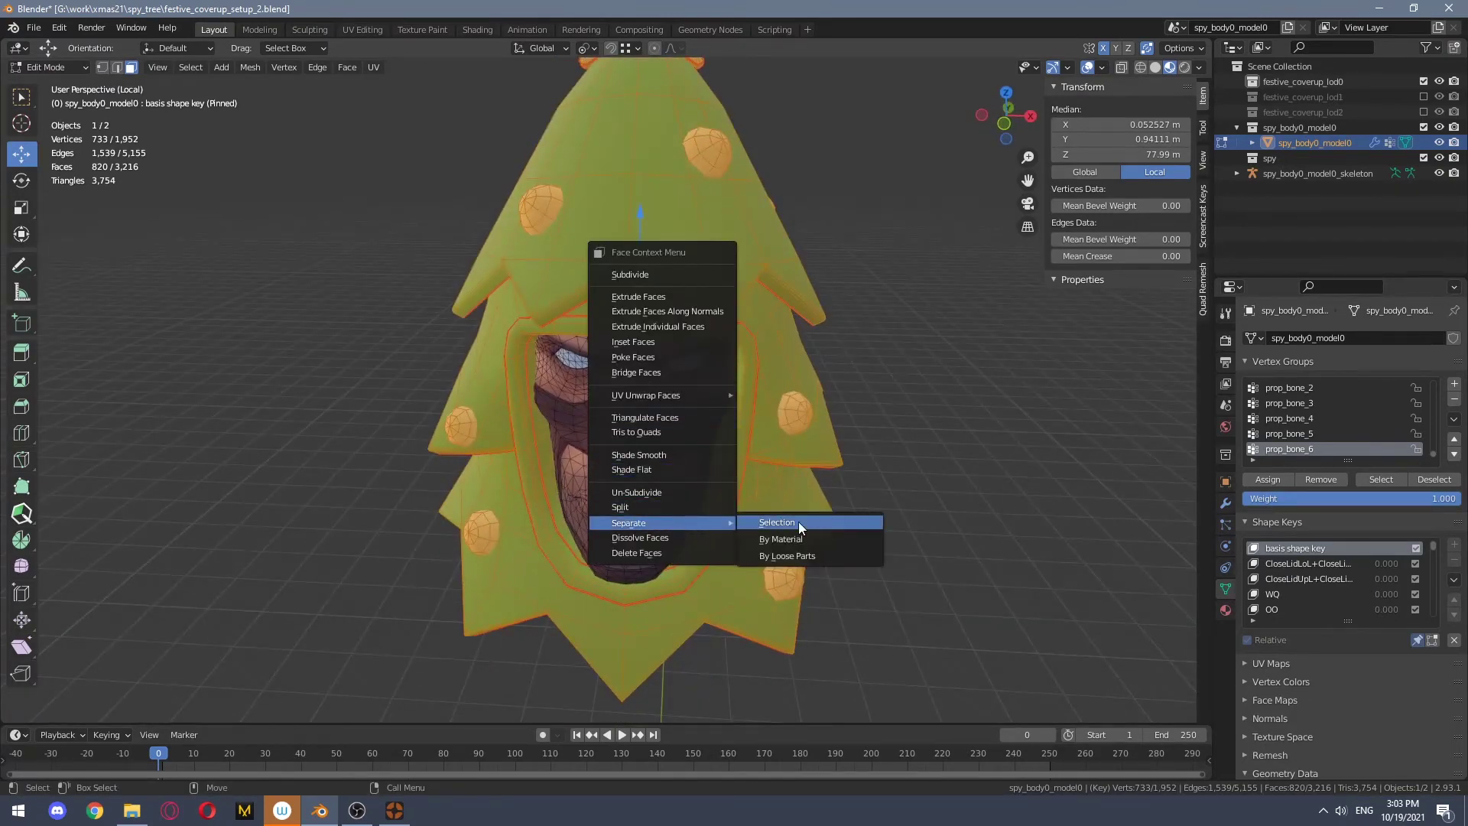
pyautogui.click(798, 521)
pyautogui.moveTo(798, 521); pyautogui.dragTo(813, 415, button='middle')
pyautogui.press('Tab')
# Hide the Spy's head so only the hat stays visible, and select the hat in front view
pyautogui.click(680, 415)
pyautogui.press('h')
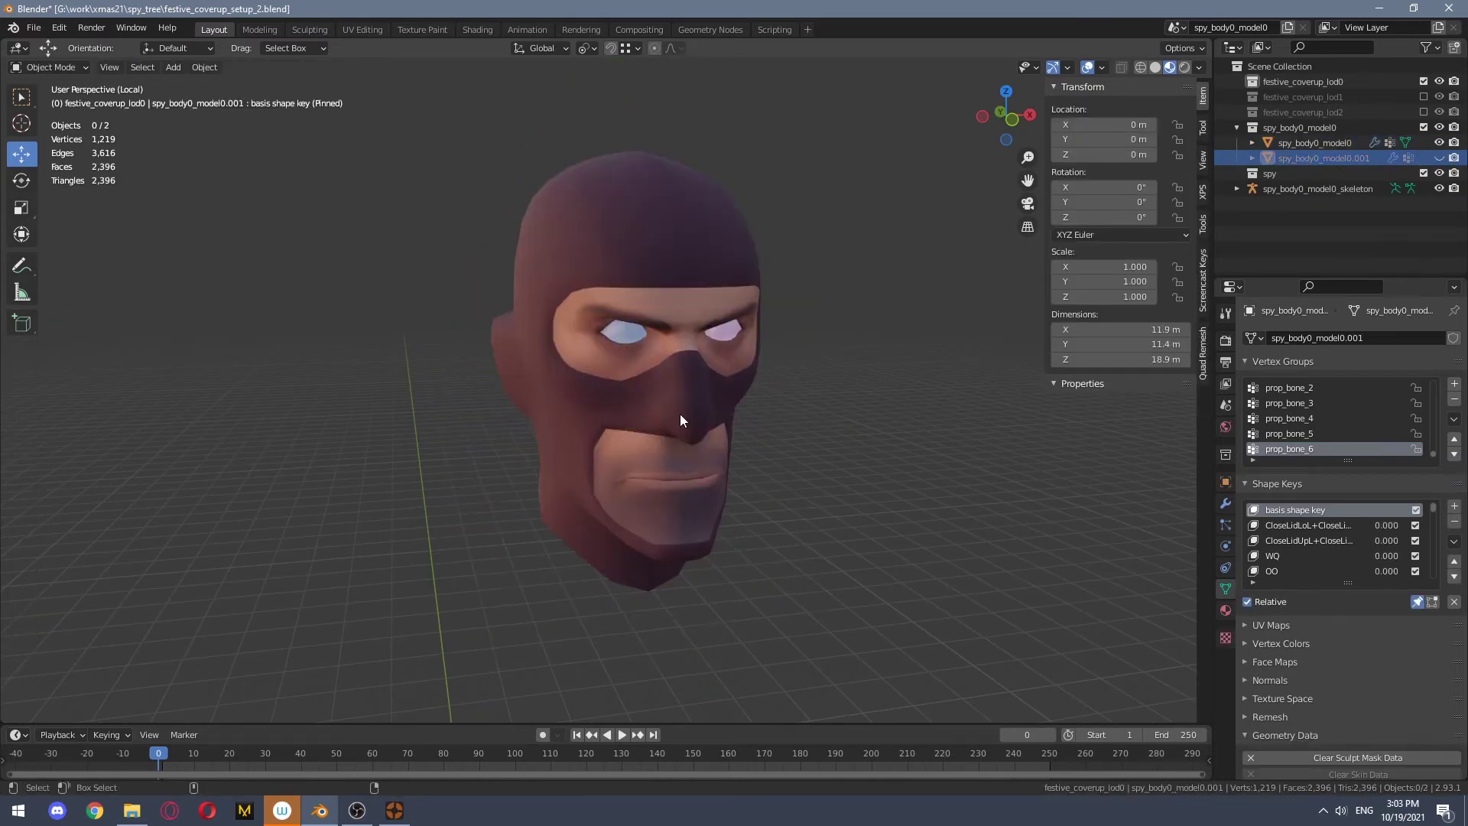
pyautogui.hotkey('alt', 'h')
pyautogui.click(680, 414)
pyautogui.press('h')
pyautogui.press('KP_1')
pyautogui.click(732, 428)
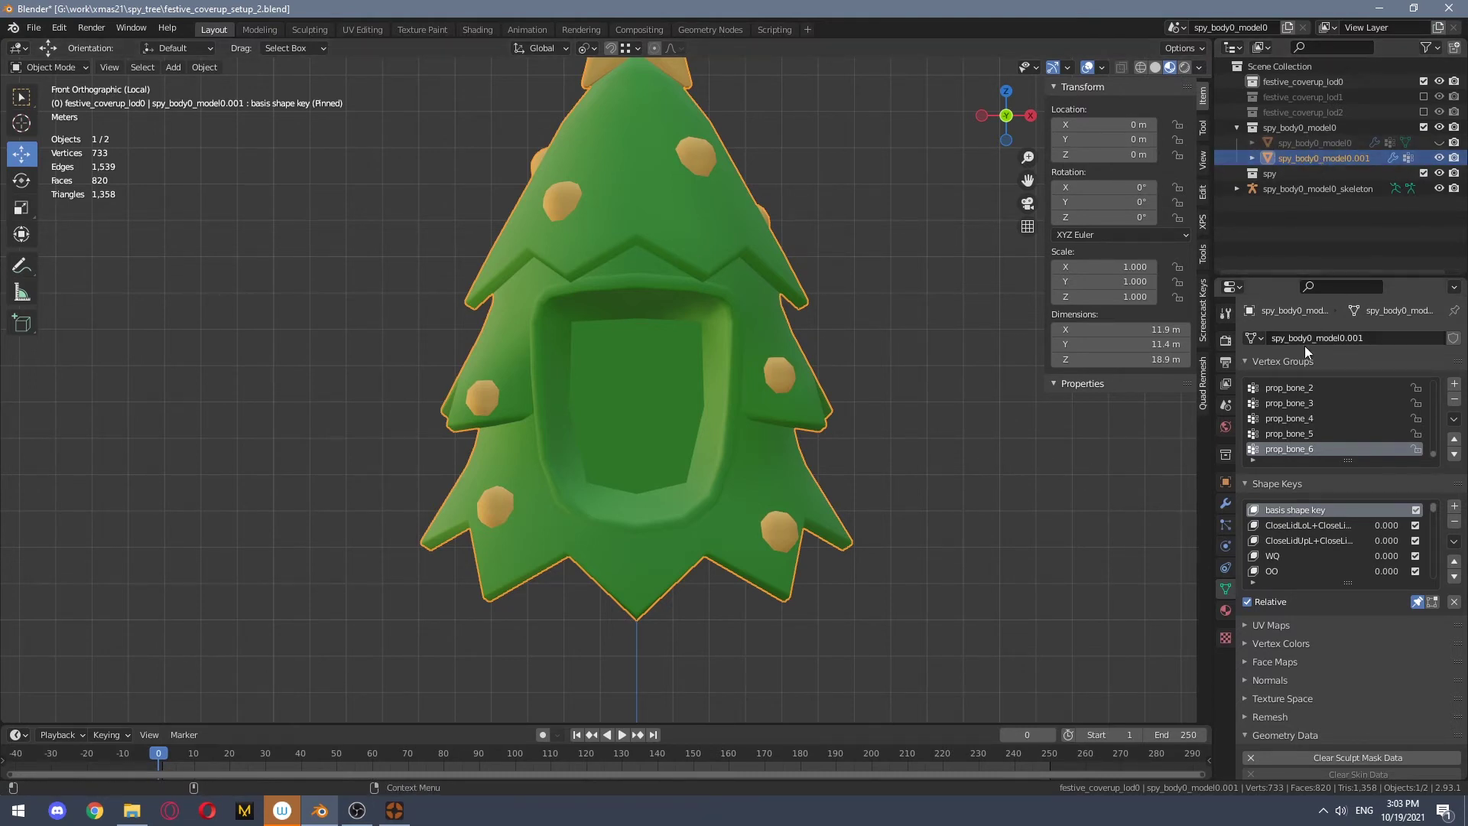
# Look over the hat's material and modifier settings, and clear its custom split normals data
pyautogui.click(1226, 609)
pyautogui.click(1225, 503)
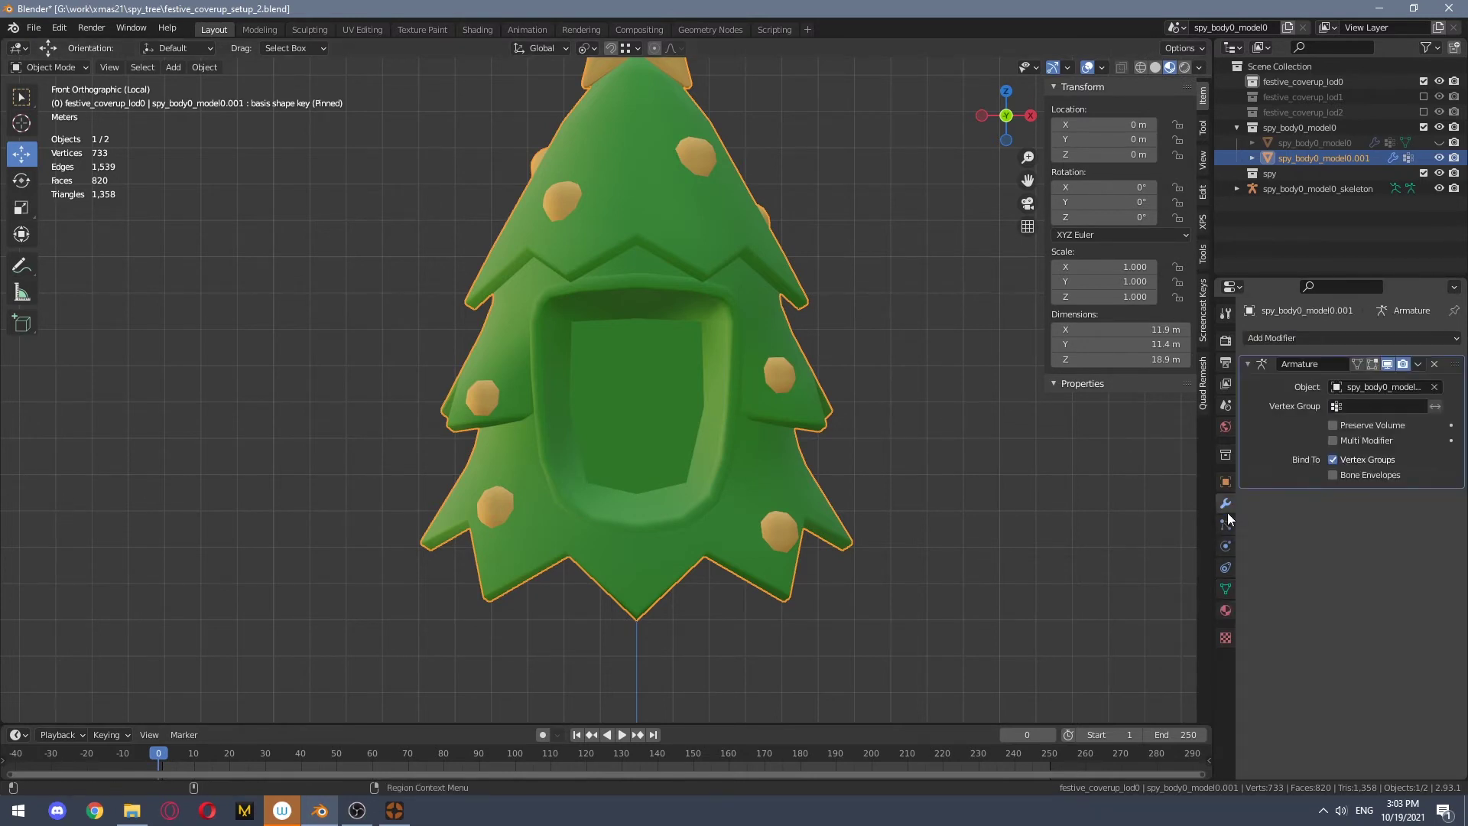
pyautogui.click(1225, 588)
pyautogui.scroll(-1, 1264, 662)
pyautogui.scroll(-2, 1266, 667)
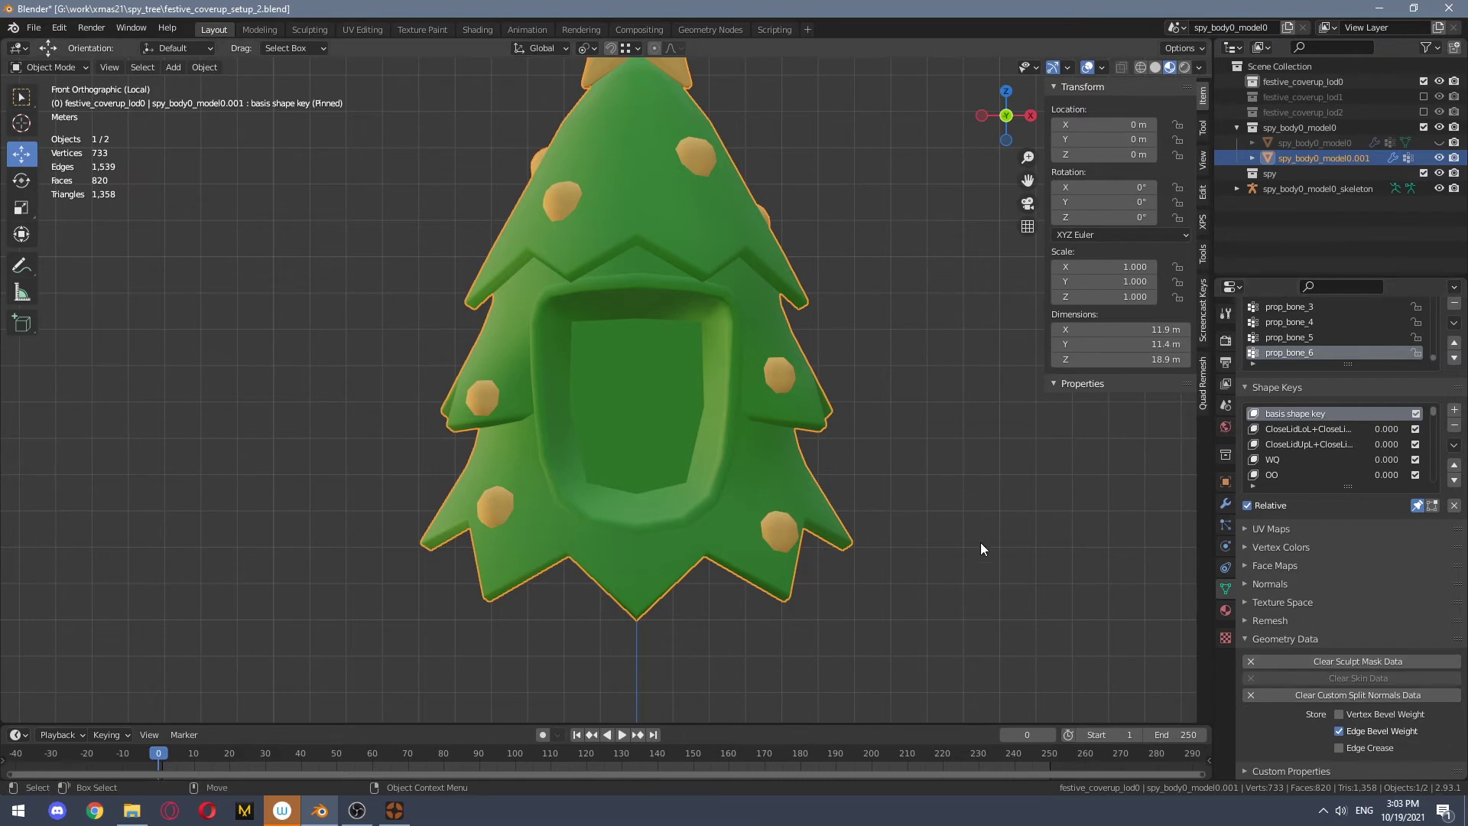
pyautogui.click(1292, 695)
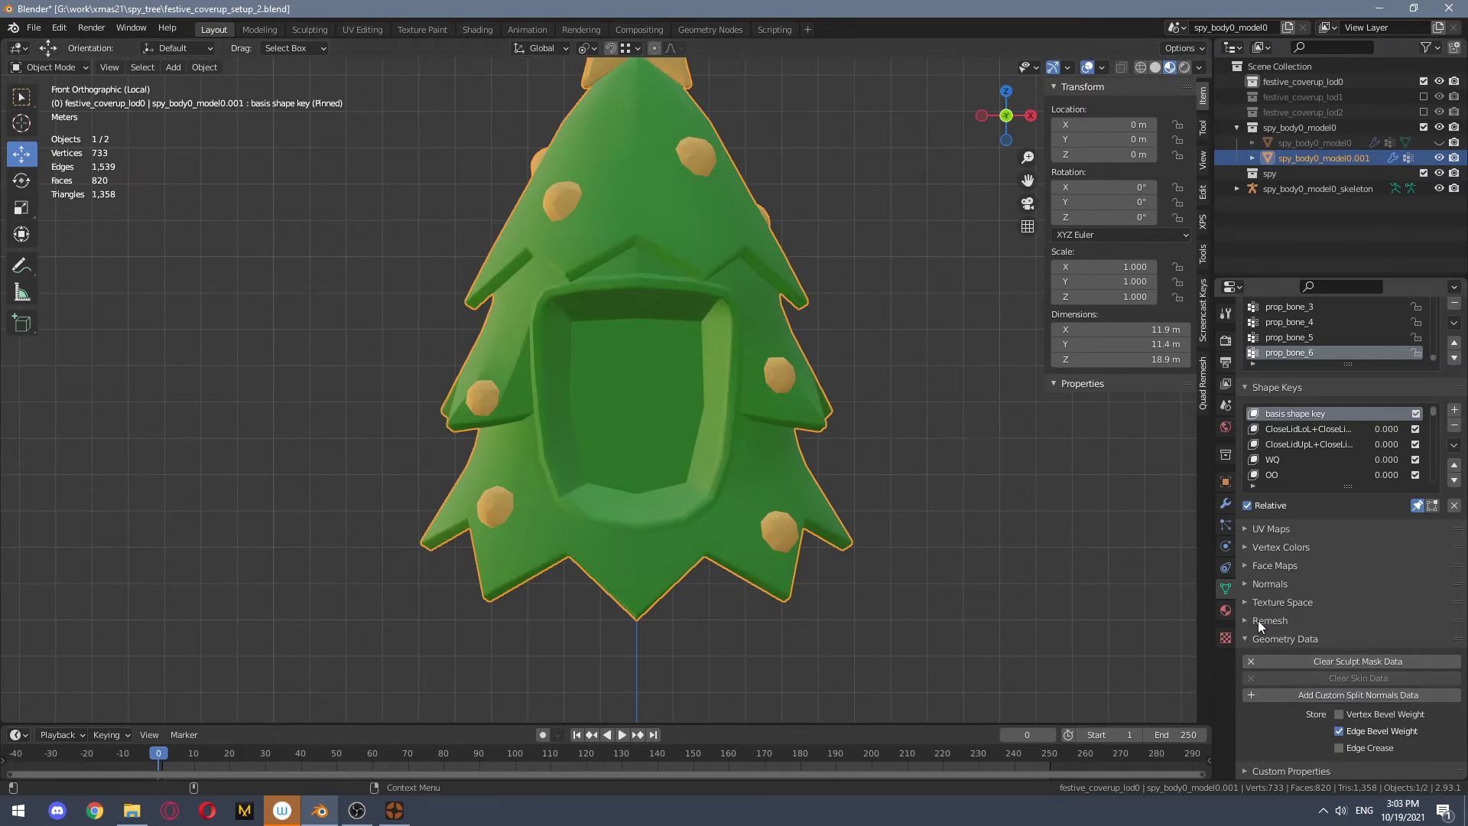
# Clear the hat's parent relationship and deselect the hat
pyautogui.click(205, 68)
pyautogui.moveTo(254, 275)
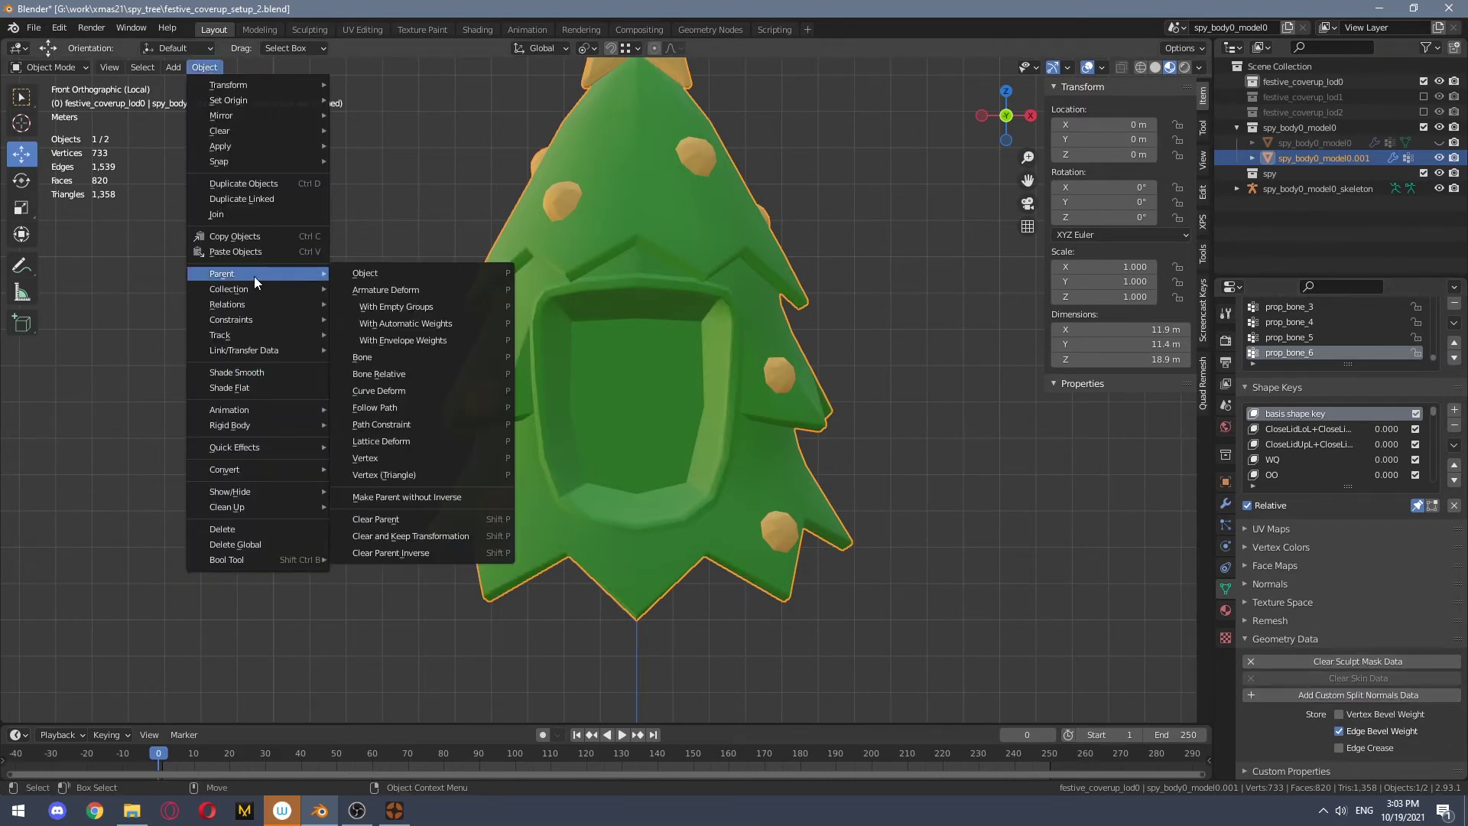
pyautogui.click(391, 523)
pyautogui.click(876, 465)
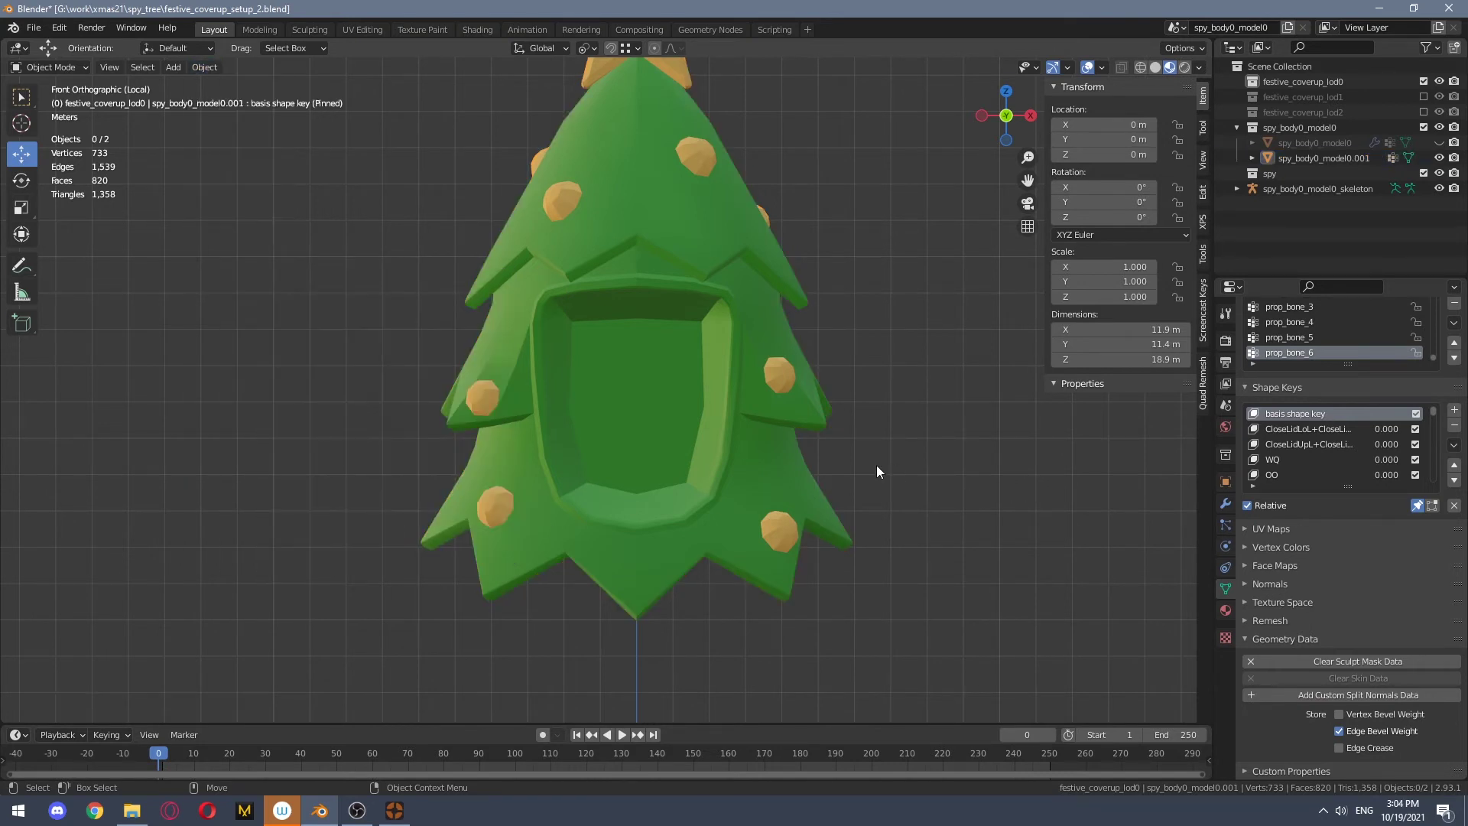
# Set the hat mesh's Auto Smooth angle to 180°
pyautogui.click(1243, 582)
pyautogui.click(1385, 606)
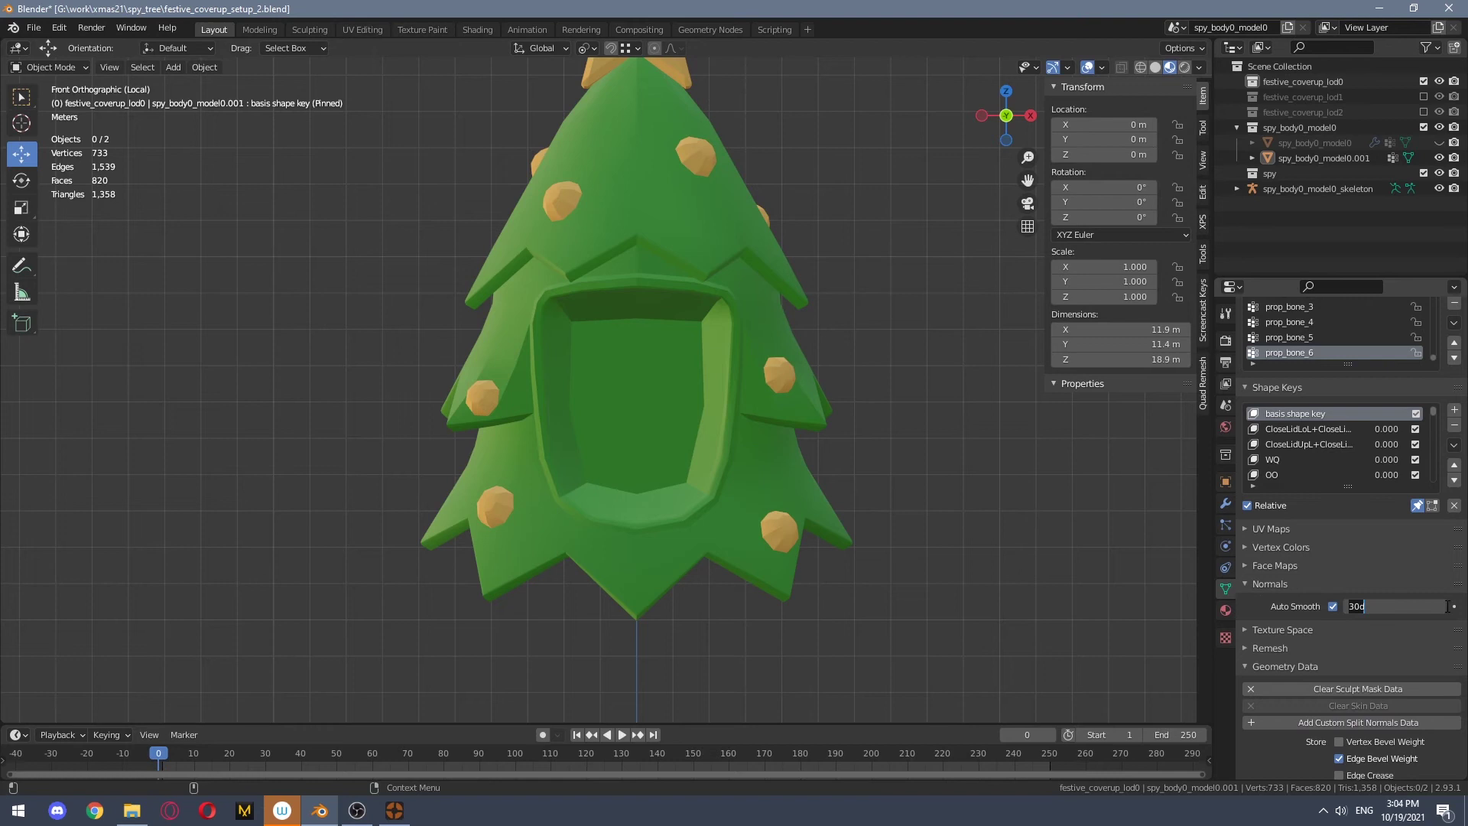
pyautogui.press('Return')
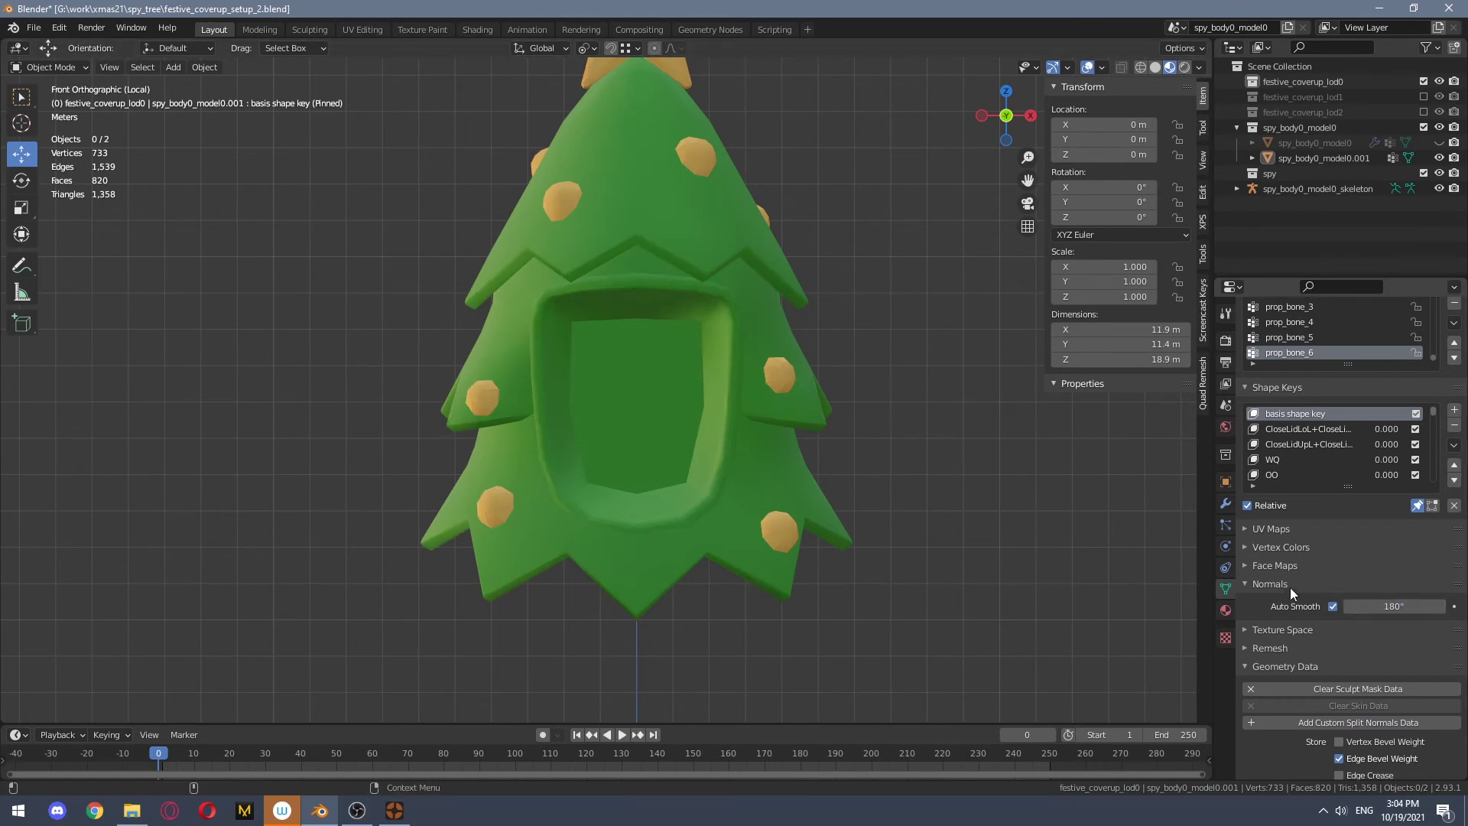
pyautogui.click(1250, 583)
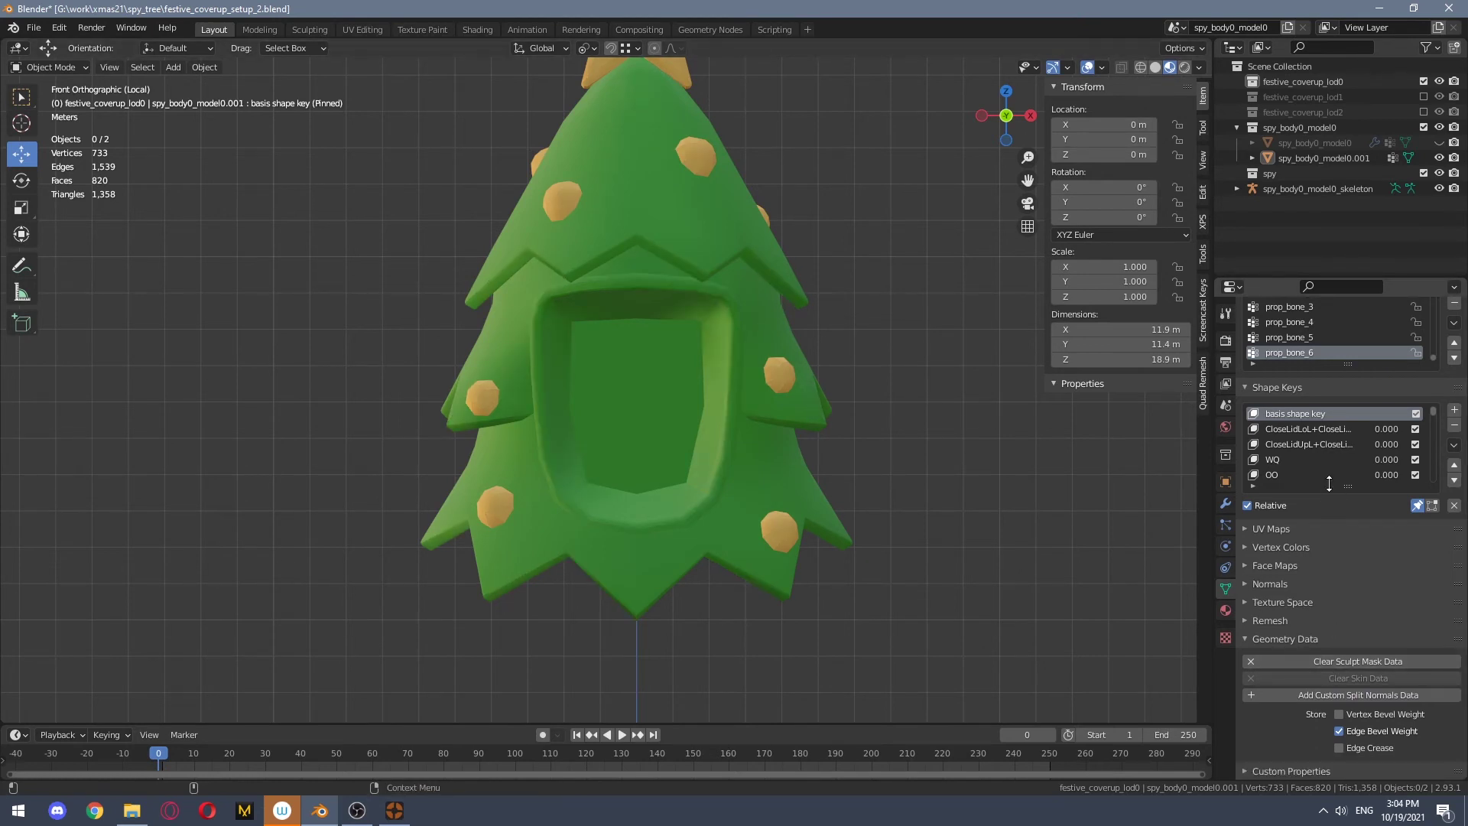
# Enlarge the vertex group list and delete all vertex groups from the hat
pyautogui.moveTo(1350, 349); pyautogui.dragTo(1350, 471)
pyautogui.scroll(-2, 929, 402)
pyautogui.click(1453, 352)
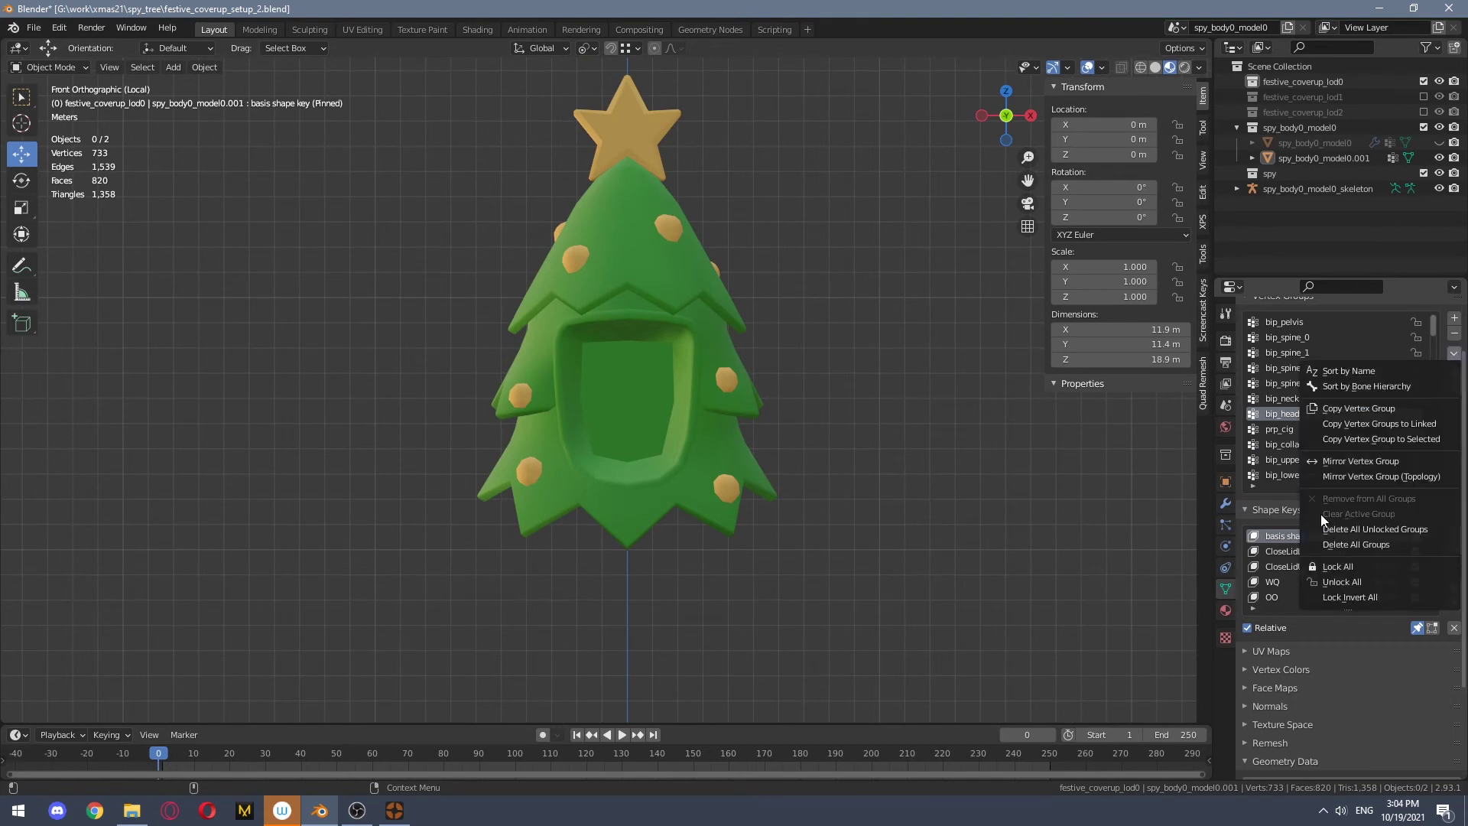
pyautogui.click(1361, 548)
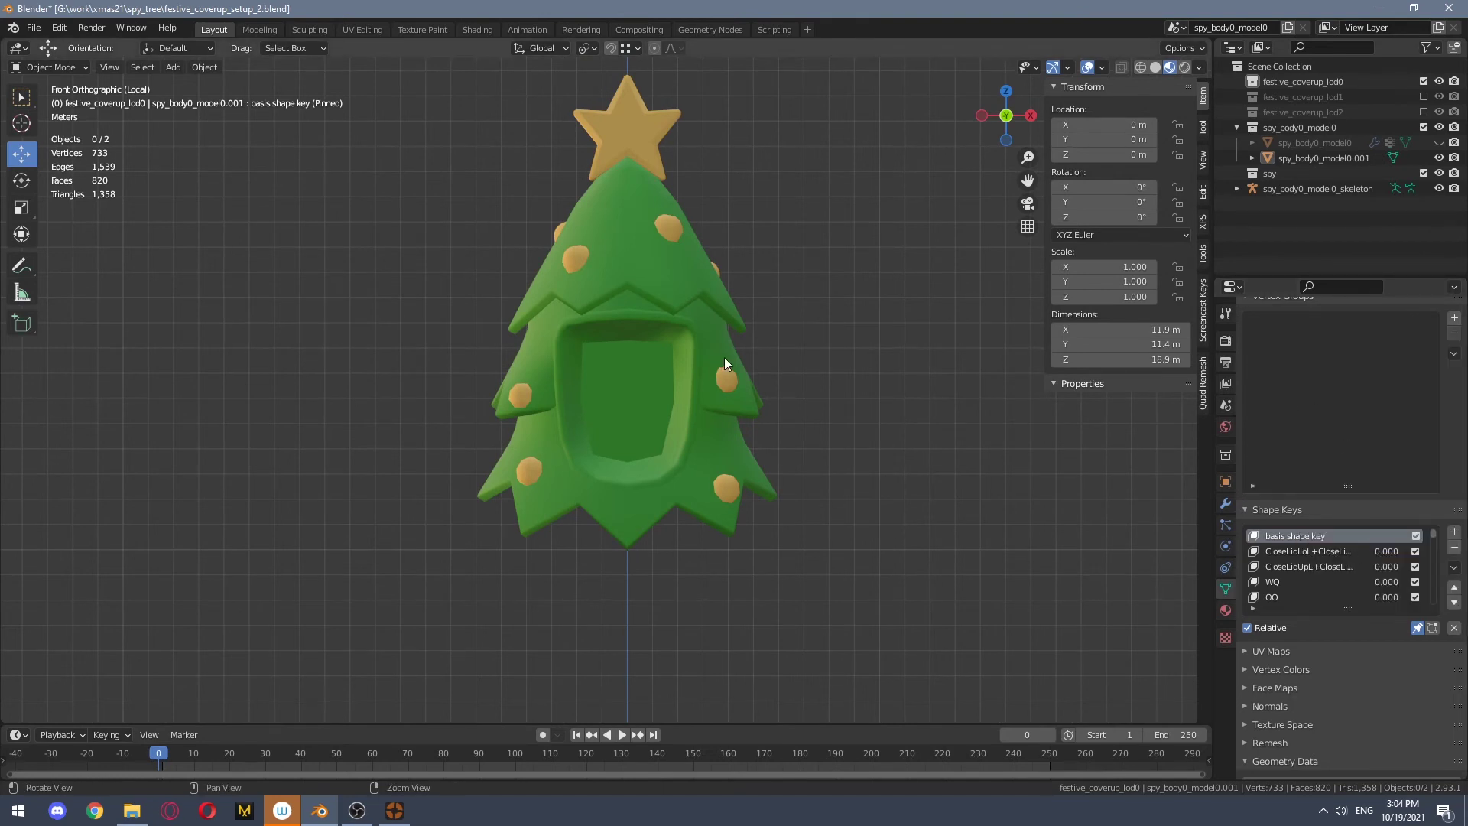
# Add a new vertex group to the hat and name it bip_head
pyautogui.keyDown('shift'); pyautogui.moveTo(739, 382); pyautogui.dragTo(745, 436, button='middle'); pyautogui.keyUp('shift')
pyautogui.scroll(2, 745, 436)
pyautogui.scroll(-1, 1122, 370)
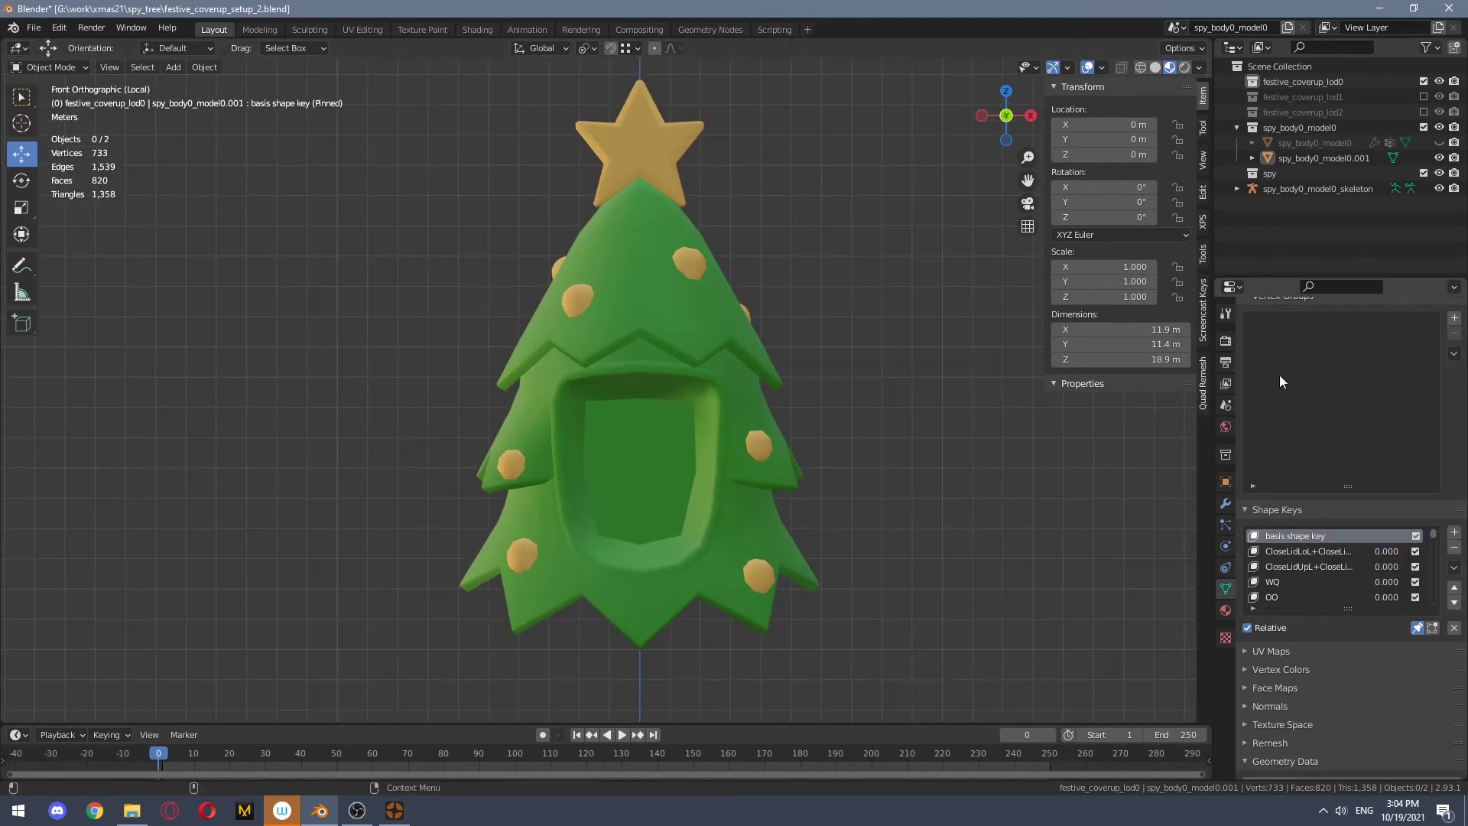
pyautogui.scroll(1, 1402, 347)
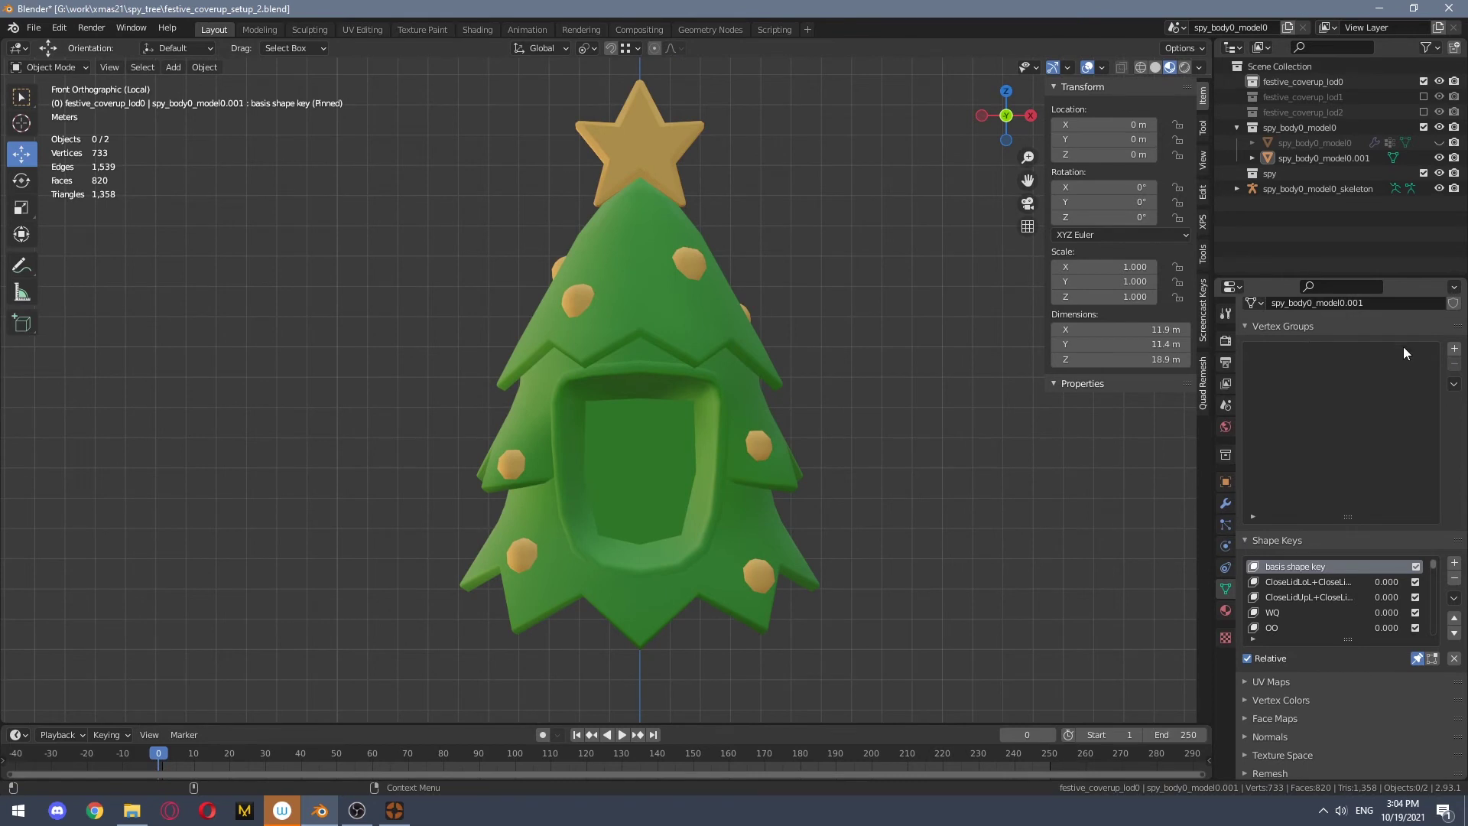
pyautogui.click(1453, 349)
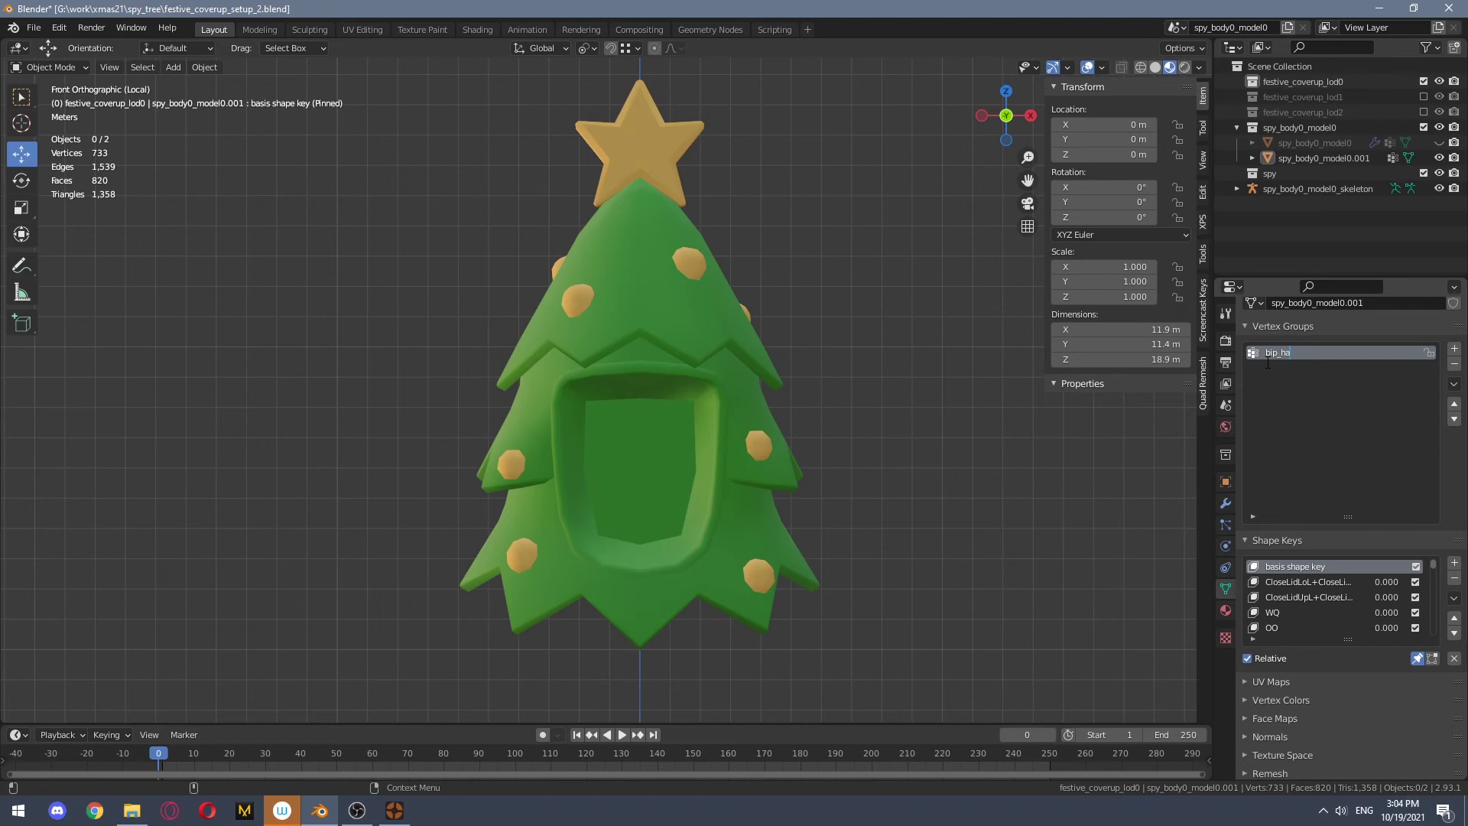
pyautogui.press('Return')
# Select the hat's entire geometry in Edit Mode and assign it to the bip_head vertex group at weight 1.000
pyautogui.press('Tab')
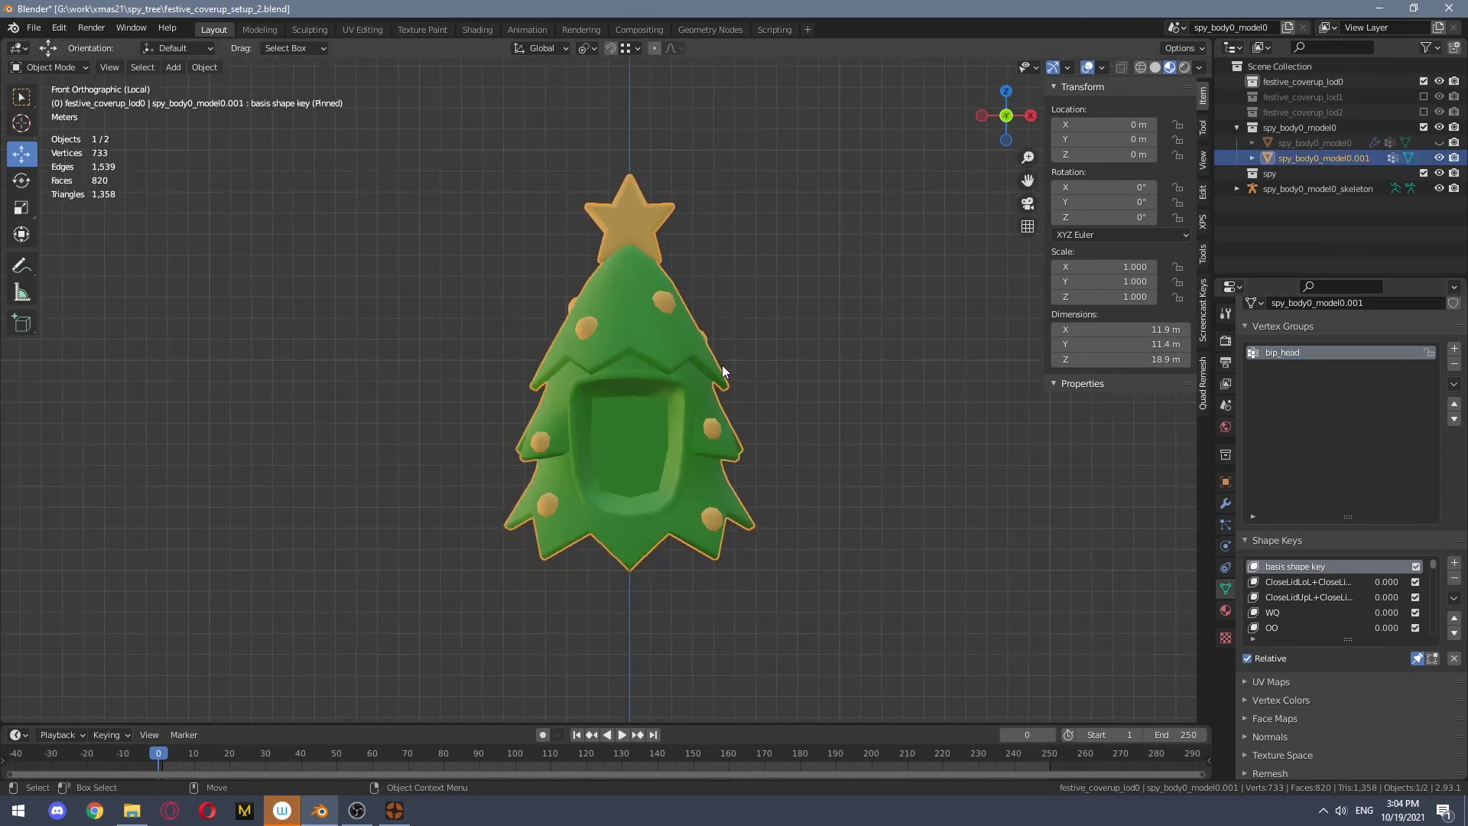
pyautogui.press('b')
pyautogui.hotkey('ctrl', 'l')
pyautogui.moveTo(535, 268); pyautogui.dragTo(692, 407, button='middle')
pyautogui.hotkey('alt', 'z')
pyautogui.moveTo(508, 158); pyautogui.dragTo(753, 574)
pyautogui.hotkey('ctrl', 'l')
pyautogui.keyDown('alt'); pyautogui.moveTo(695, 501); pyautogui.dragTo(892, 465); pyautogui.keyUp('alt')
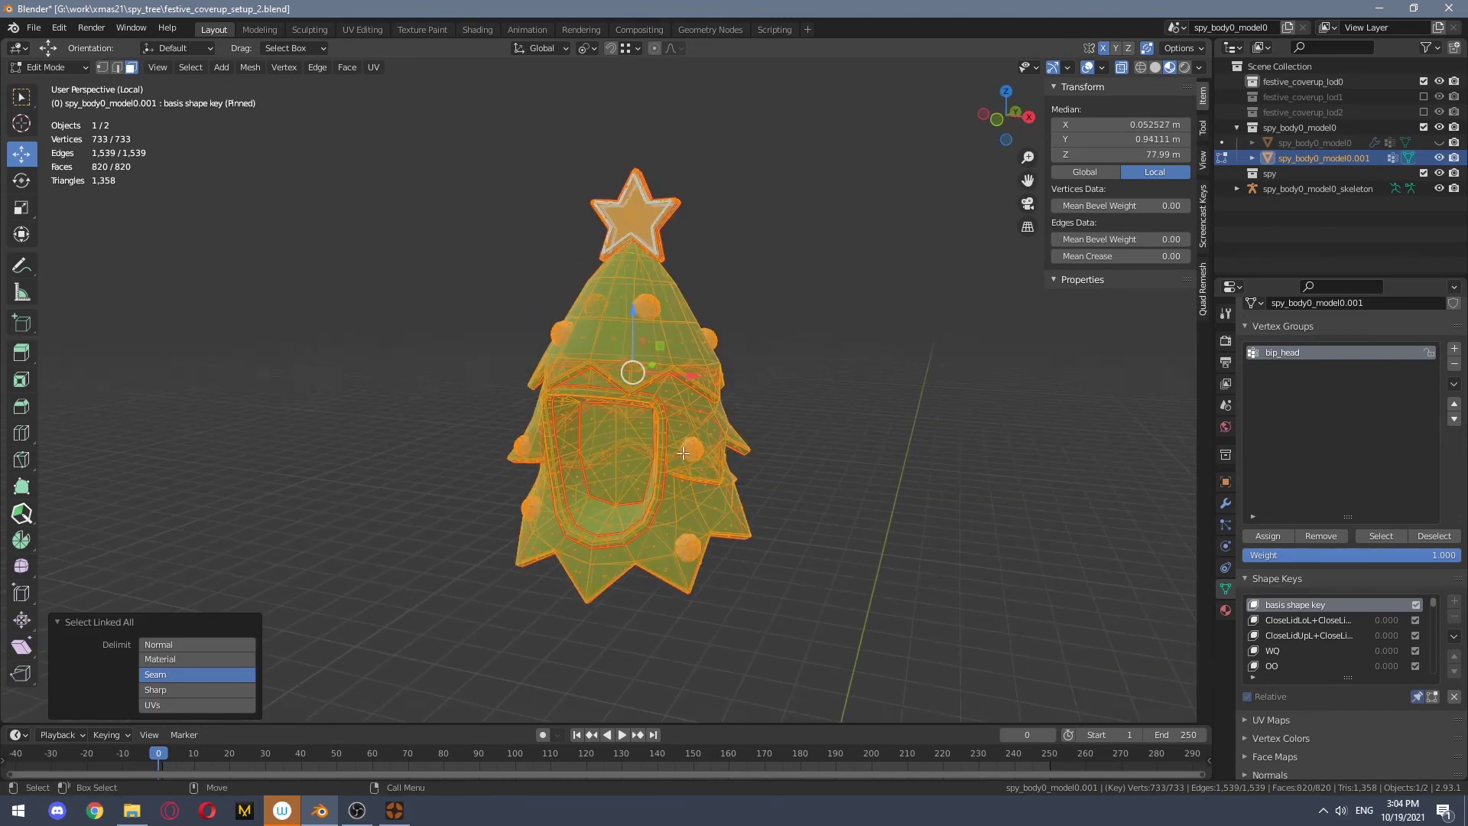
pyautogui.click(1287, 533)
pyautogui.press('Tab')
pyautogui.hotkey('alt', 'z')
pyautogui.press('KP_1')
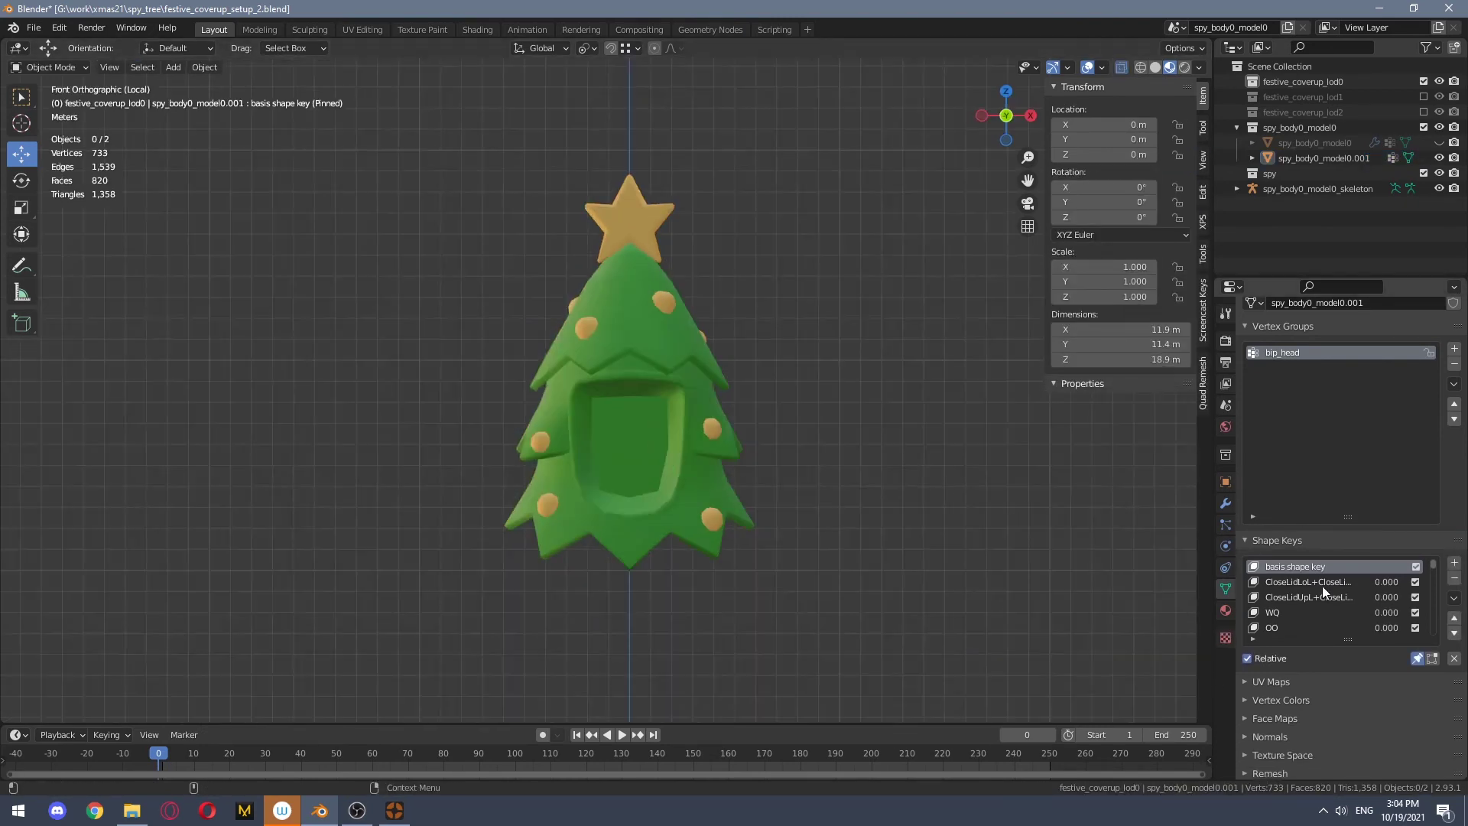
# Remove the two CloseLid shape keys from the hat and review the rest of the shape key list
pyautogui.click(1322, 583)
pyautogui.click(1454, 580)
pyautogui.click(1455, 581)
pyautogui.scroll(-5, 1292, 589)
pyautogui.scroll(-10, 1292, 589)
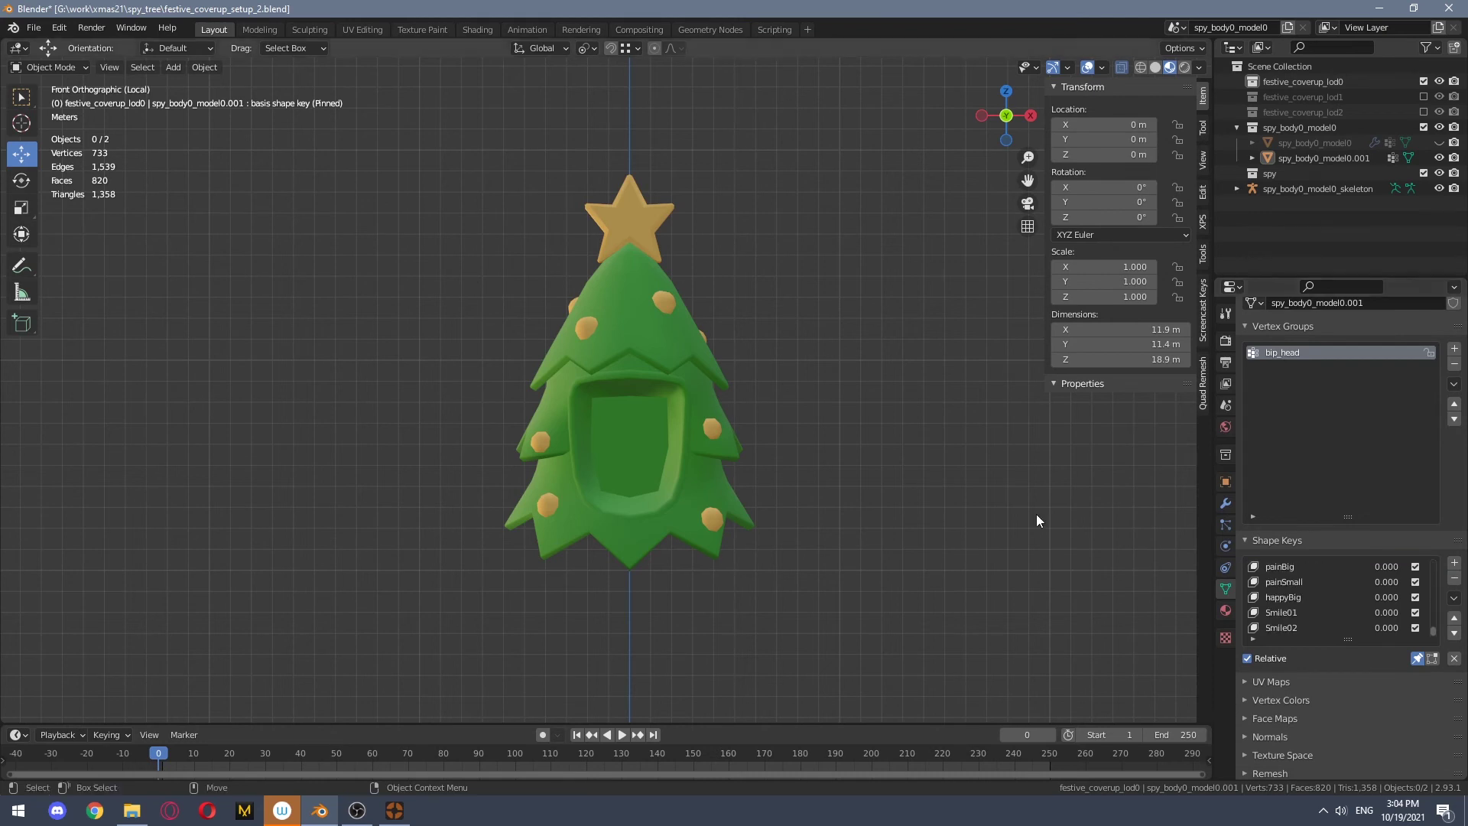
# Select the hat and cycle through its shape keys from Smile02 back up to WQ to examine the hat's deformations
pyautogui.scroll(3, 723, 455)
pyautogui.click(723, 456)
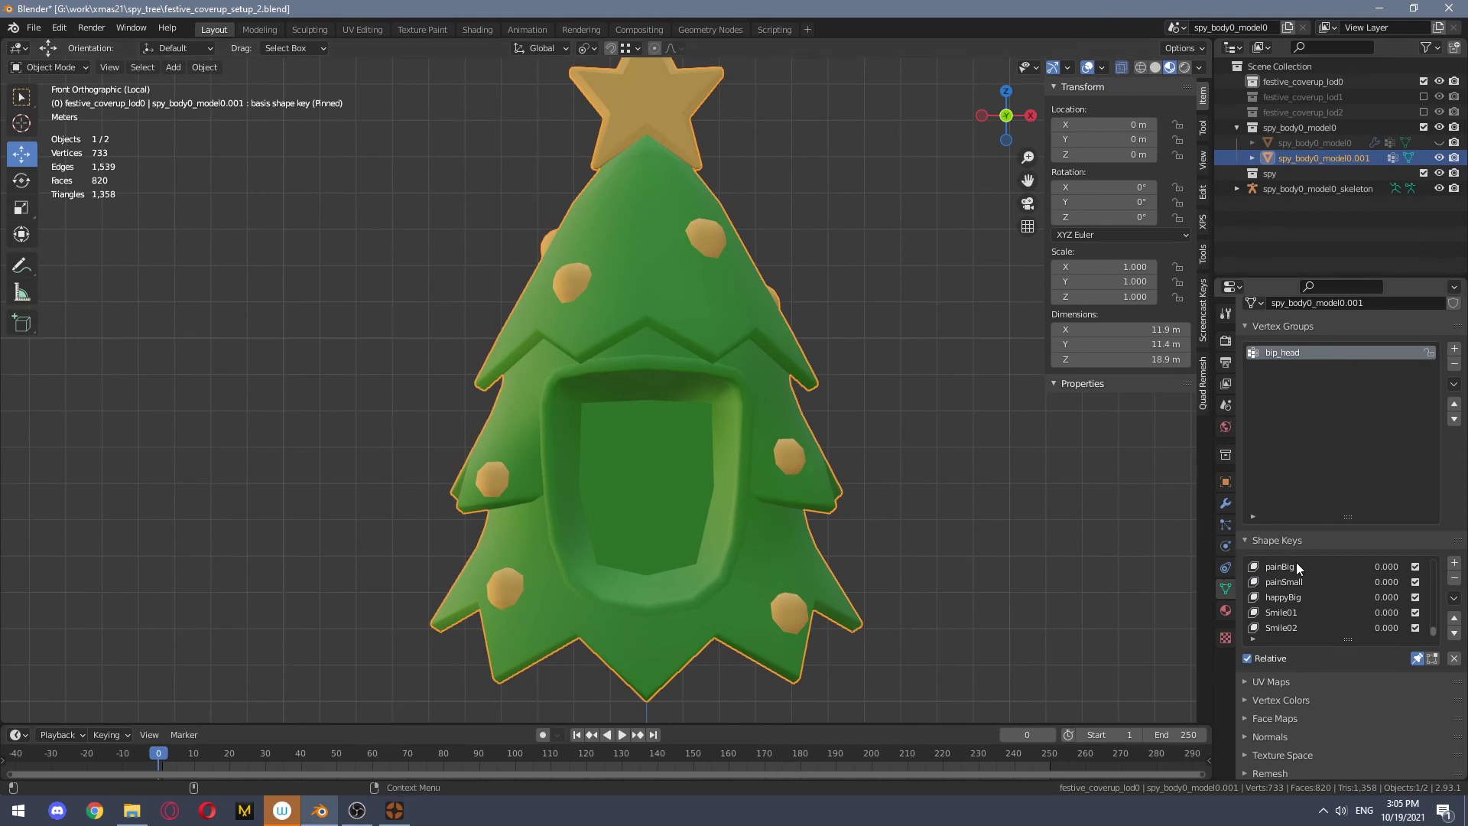
pyautogui.click(1308, 597)
pyautogui.click(1301, 626)
pyautogui.keyDown('ctrl'); pyautogui.scroll(20, 1301, 622); pyautogui.keyUp('ctrl')
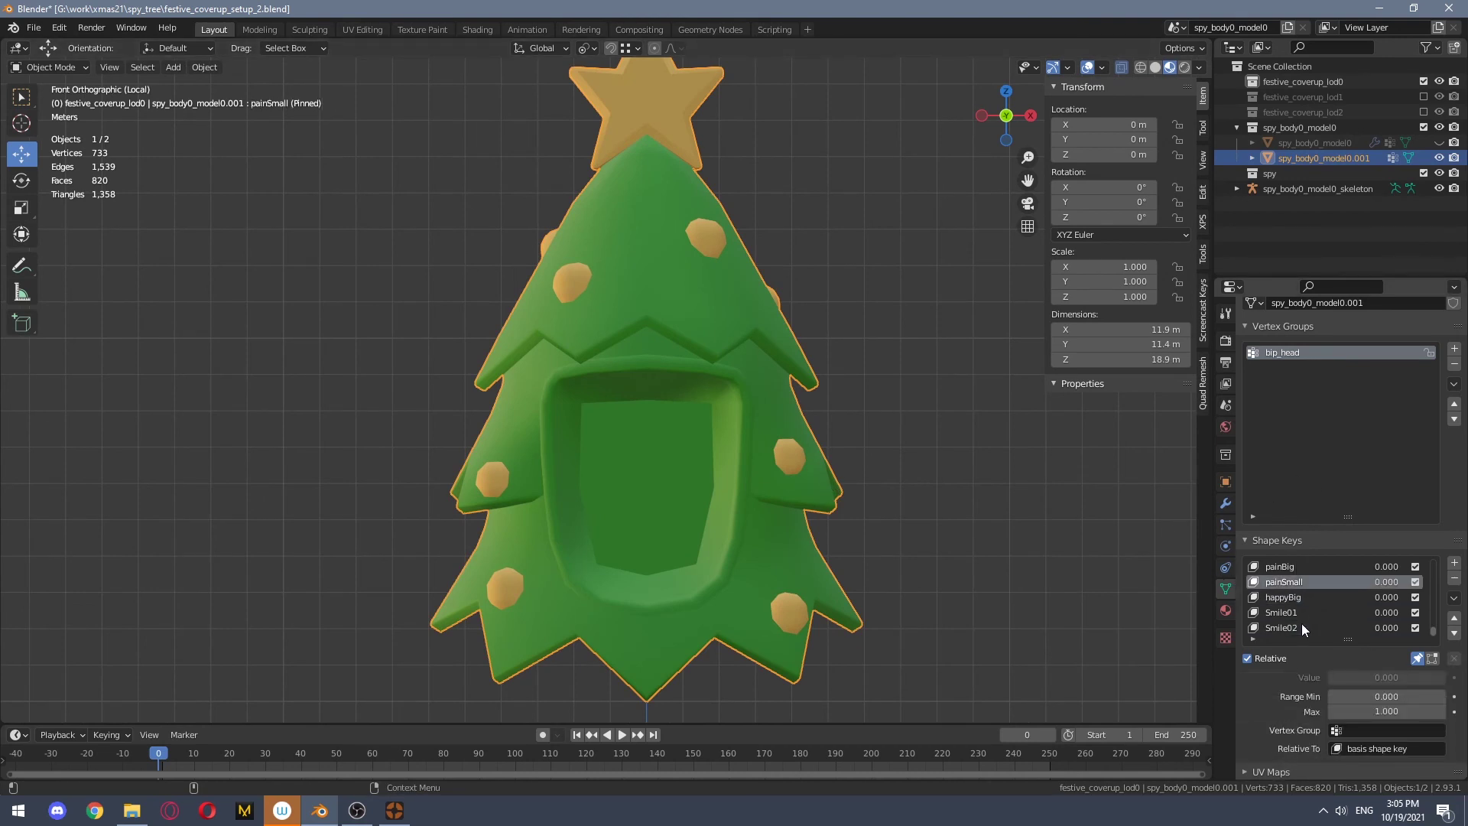
pyautogui.keyDown('ctrl'); pyautogui.scroll(8, 1301, 626); pyautogui.keyUp('ctrl')
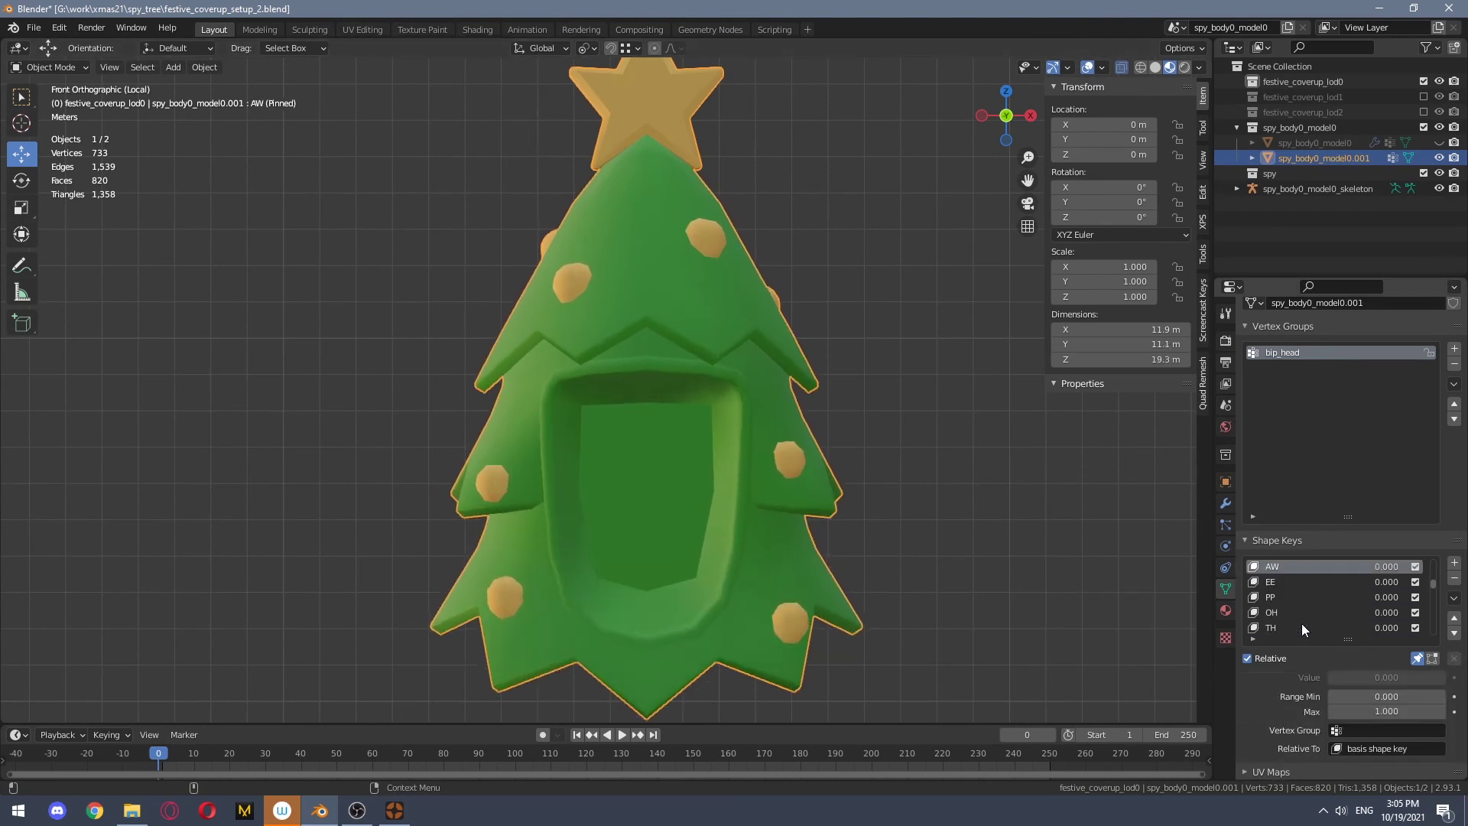
pyautogui.keyDown('ctrl'); pyautogui.scroll(1, 1301, 629); pyautogui.keyUp('ctrl')
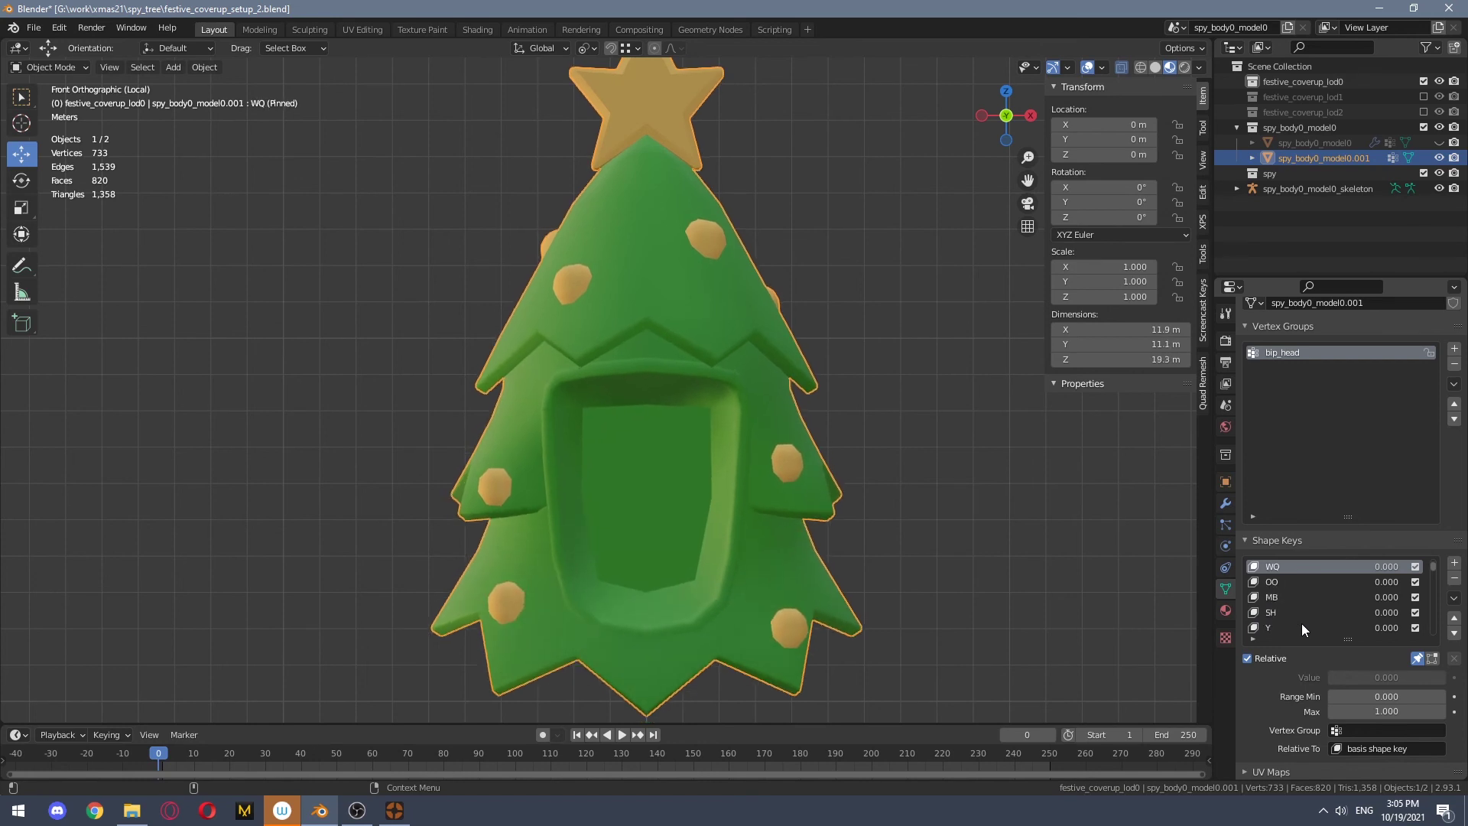
# Remove the spy_head_red, eyeball_l, eyeball_r and spy_red material slots from the hat, keeping only festive_coverup_1 and festive_coverup_2
pyautogui.keyDown('alt'); pyautogui.moveTo(794, 502); pyautogui.dragTo(740, 470, button='middle'); pyautogui.keyUp('alt')
pyautogui.scroll(-1, 740, 470)
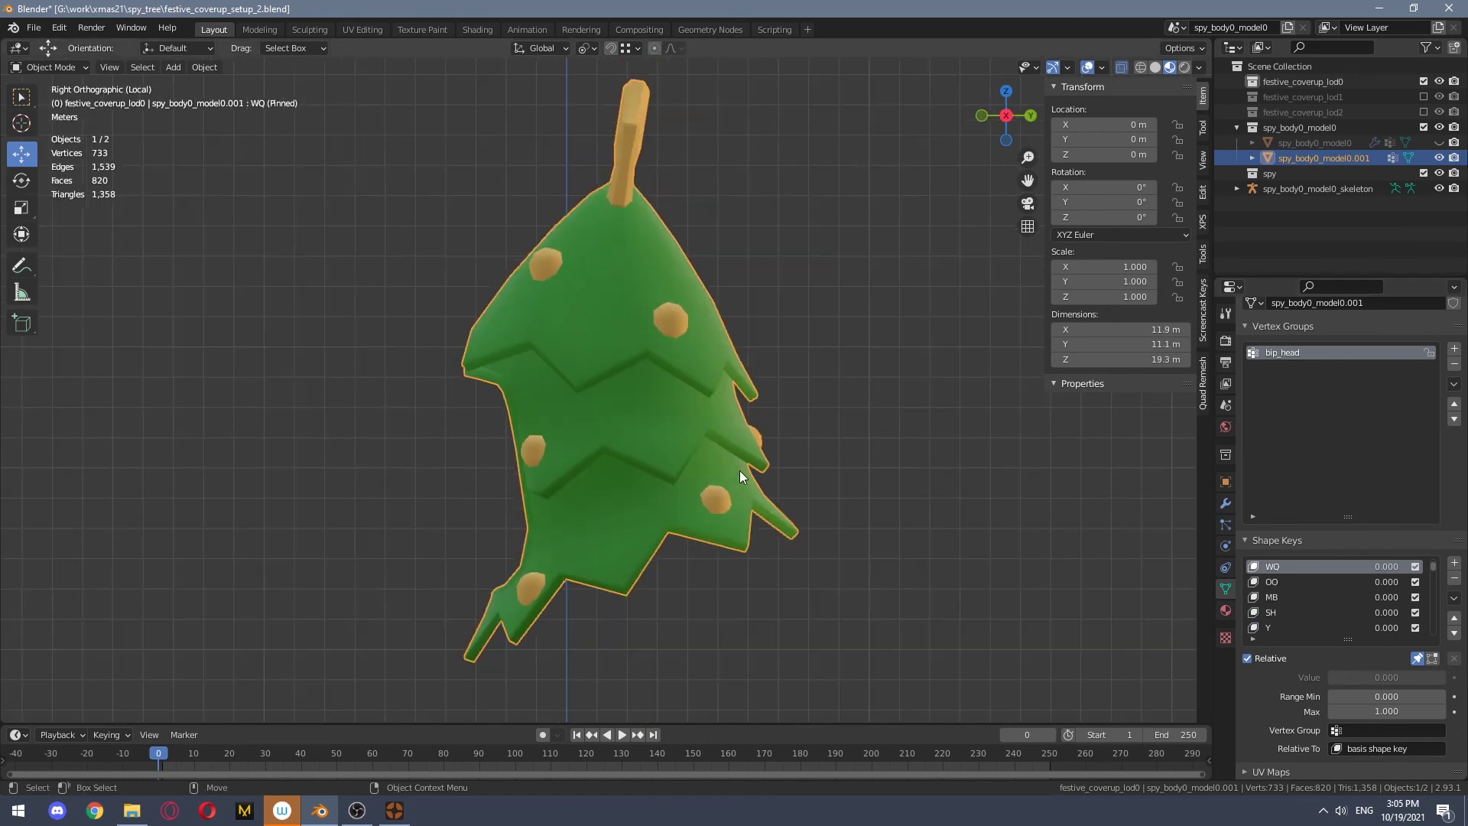
pyautogui.keyDown('alt'); pyautogui.moveTo(612, 444); pyautogui.dragTo(906, 437, button='middle'); pyautogui.keyUp('alt')
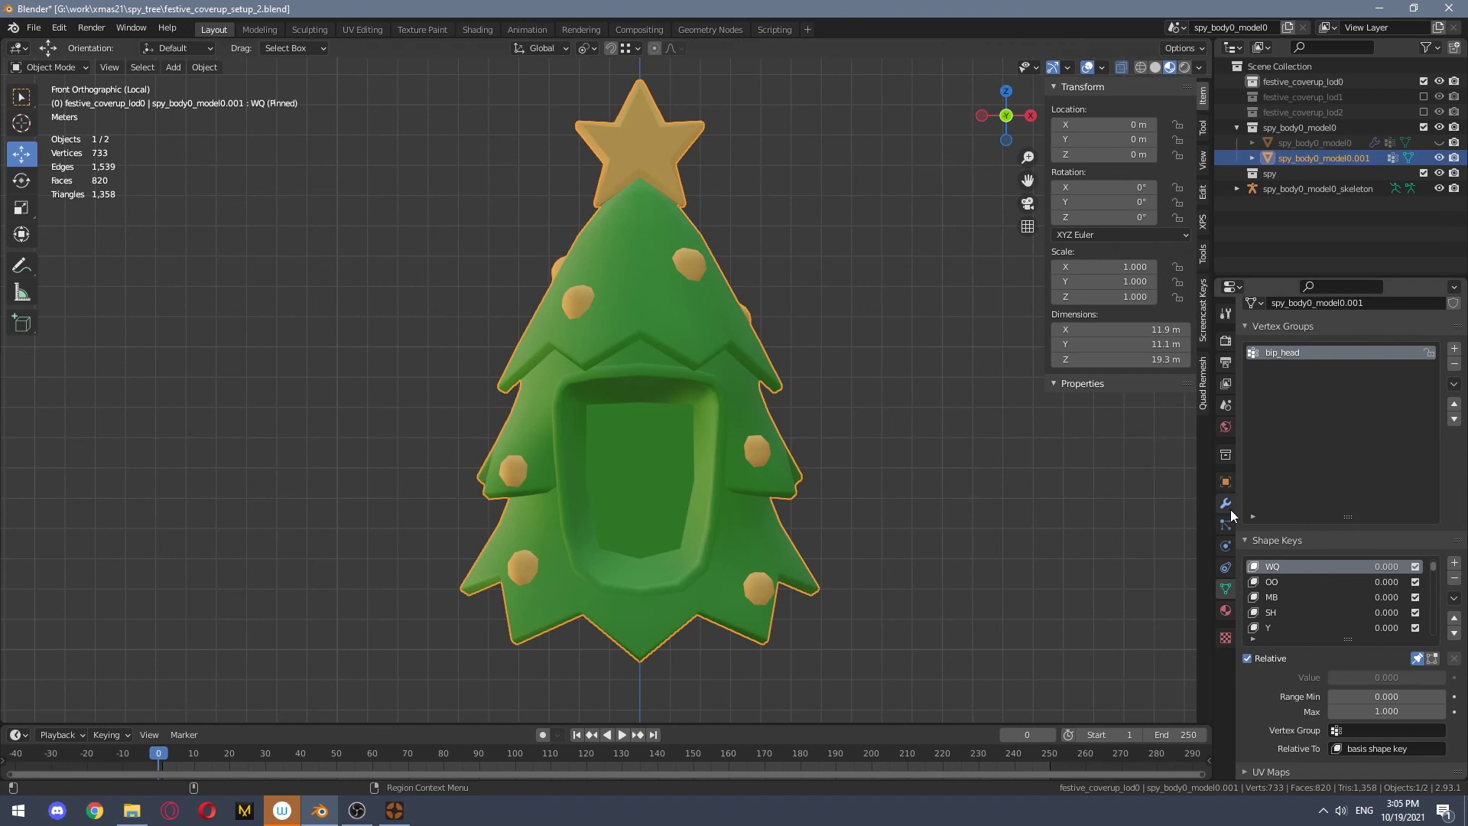
pyautogui.click(1226, 611)
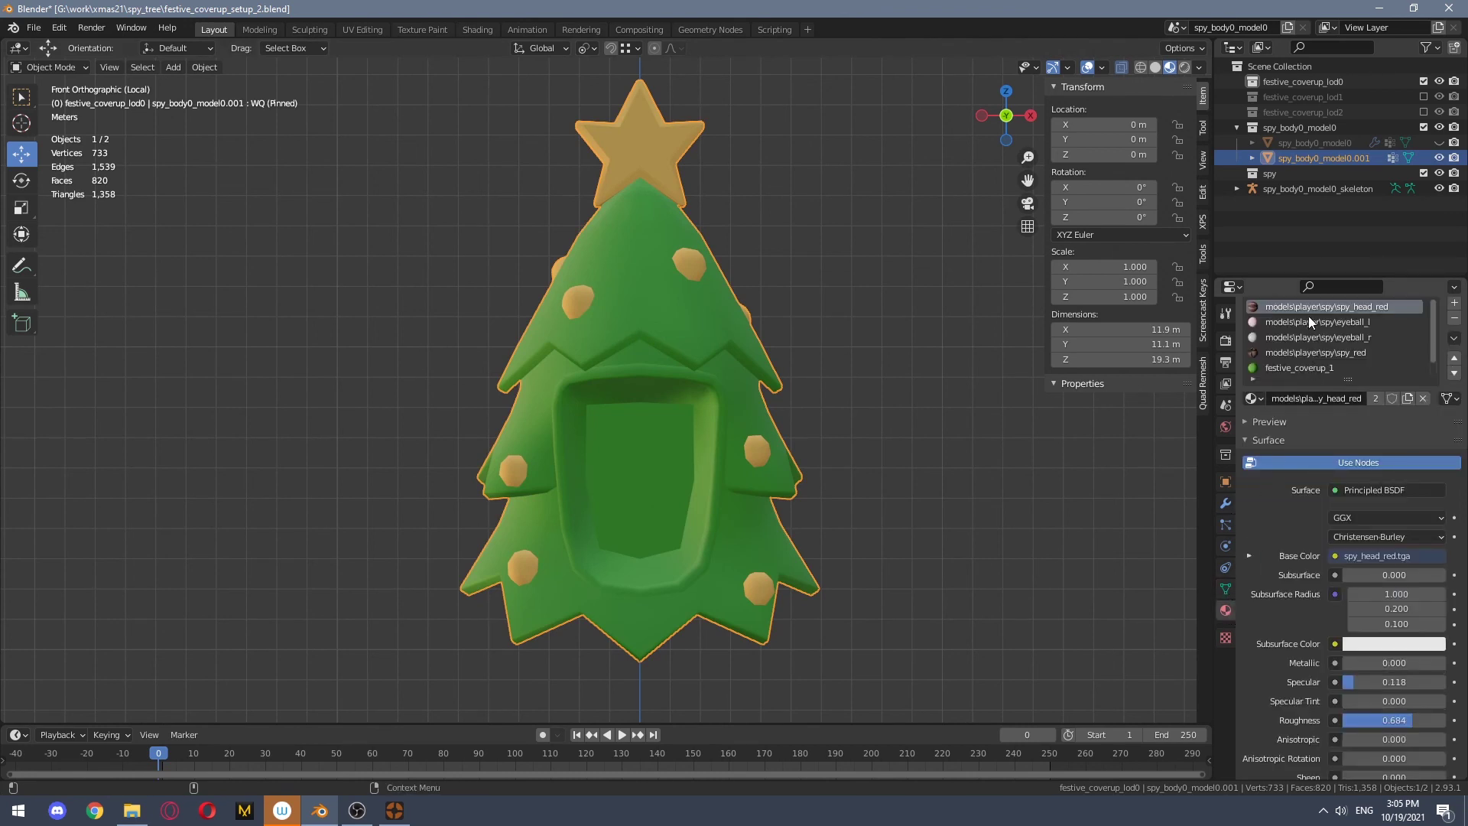
pyautogui.click(1454, 318)
pyautogui.click(1455, 320)
pyautogui.click(1456, 320)
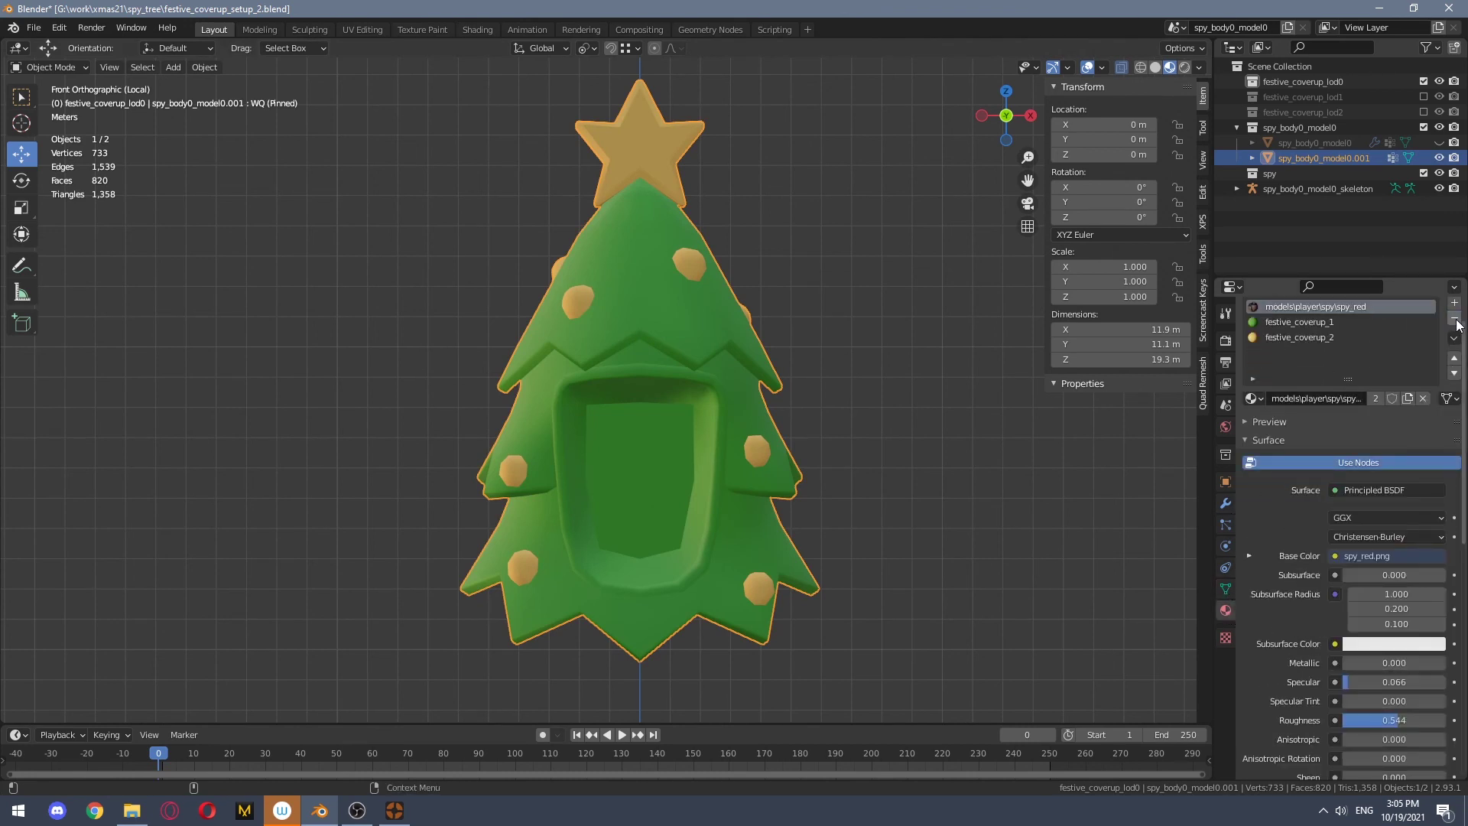
pyautogui.click(1456, 319)
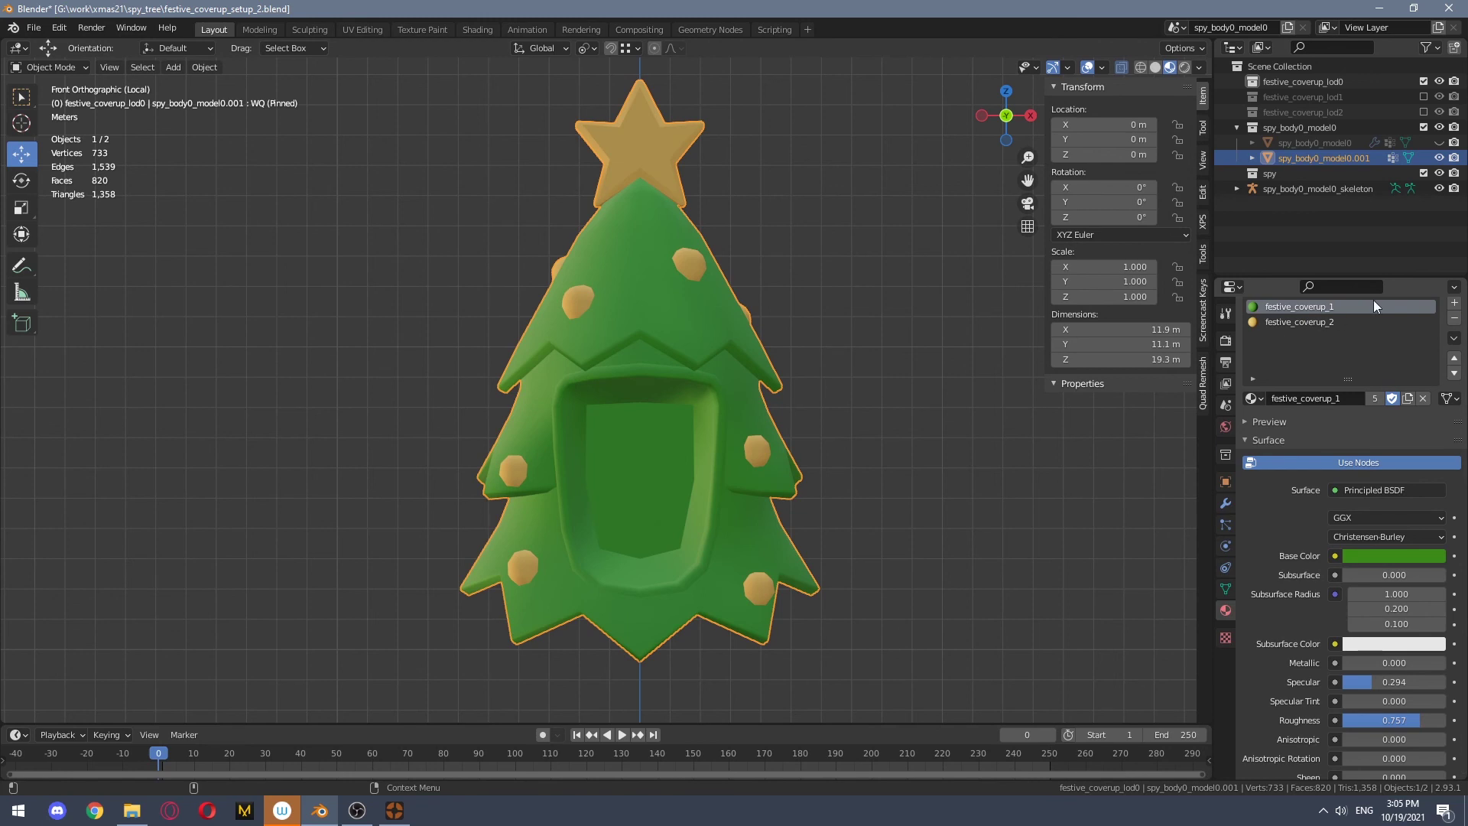
pyautogui.hotkey('alt', 'a')
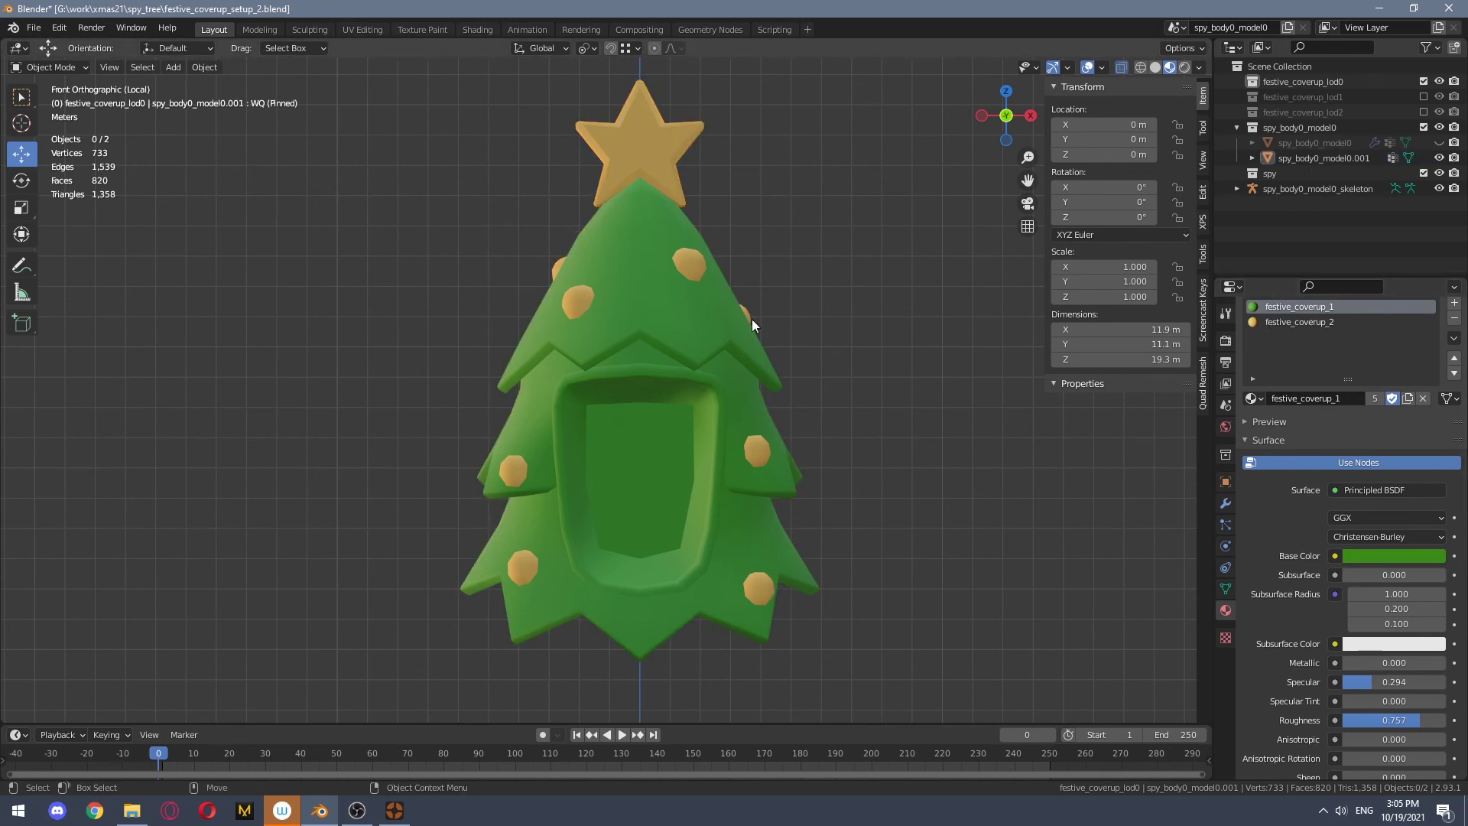
# Select the hat and step through its shape keys from OO down to Smile02, examining the deformations from the front and right side
pyautogui.scroll(-3, 340, 299)
pyautogui.click(659, 342)
pyautogui.click(1226, 588)
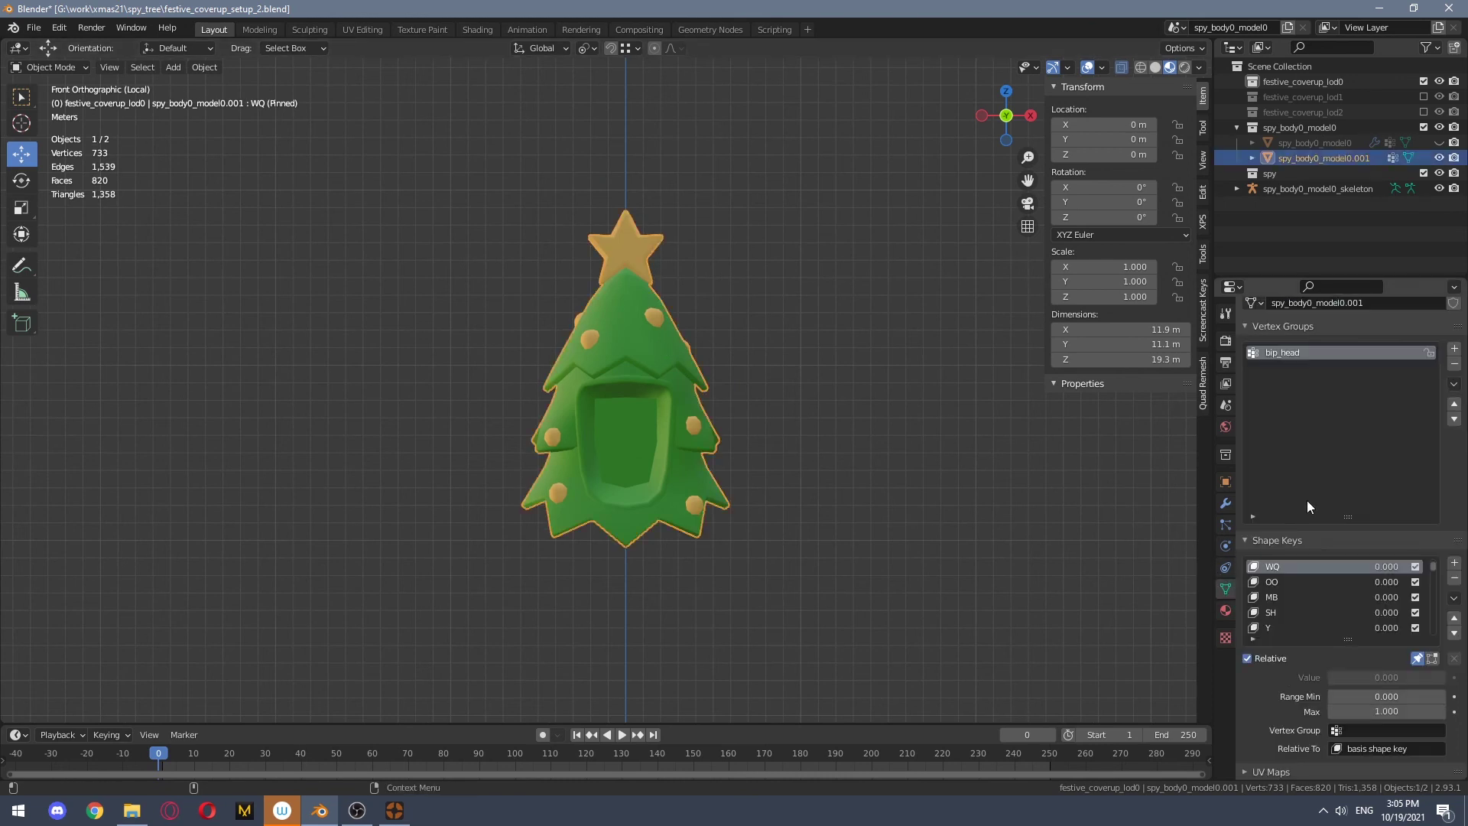
pyautogui.click(1291, 581)
pyautogui.press('Down')
pyautogui.press('Down')
pyautogui.press('Down')
pyautogui.press('Down')
pyautogui.press('Down')
pyautogui.press('Down')
pyautogui.press('Down')
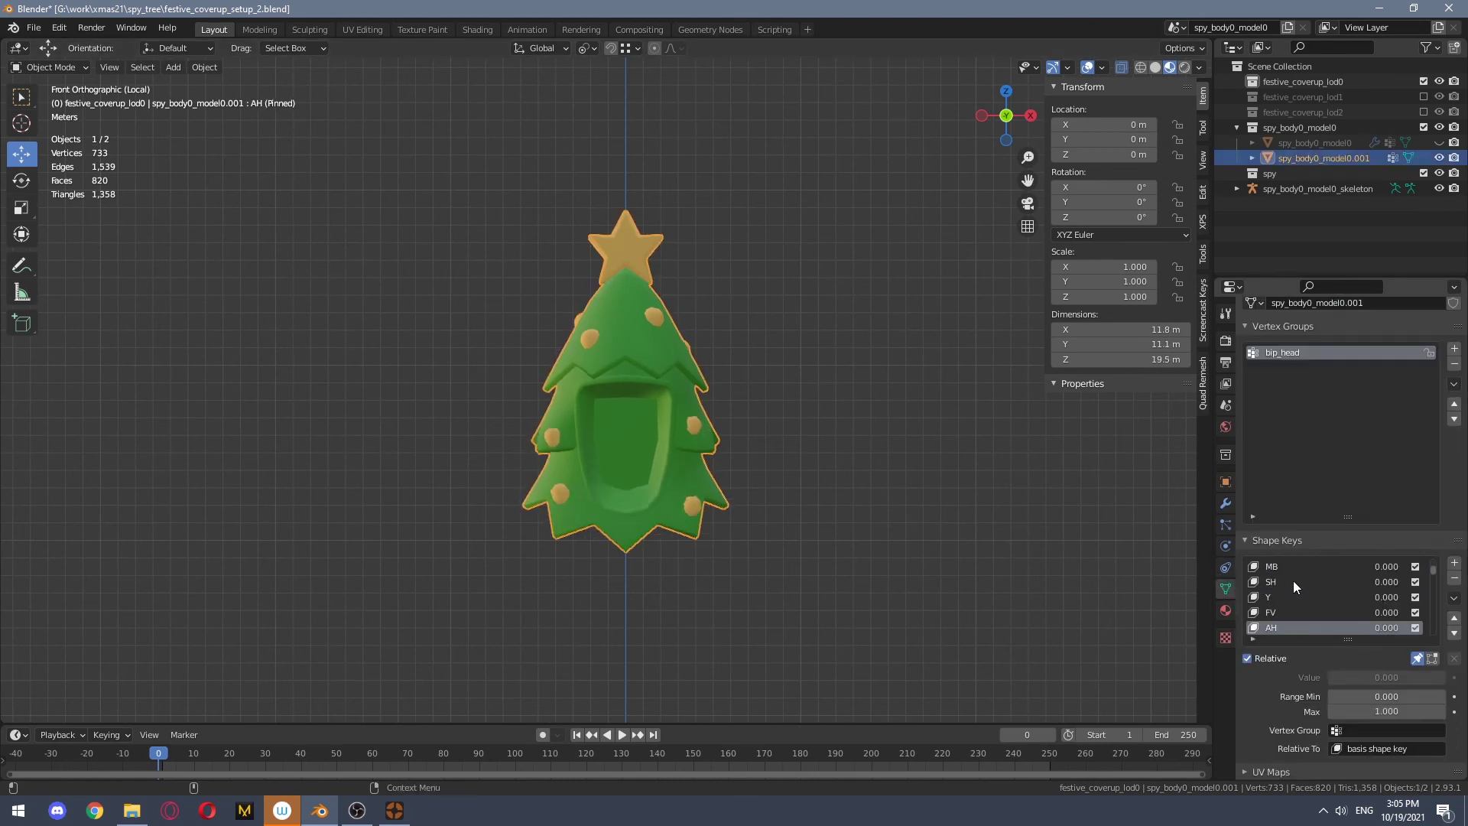
pyautogui.keyDown('ctrl'); pyautogui.scroll(-8, 1292, 580); pyautogui.keyUp('ctrl')
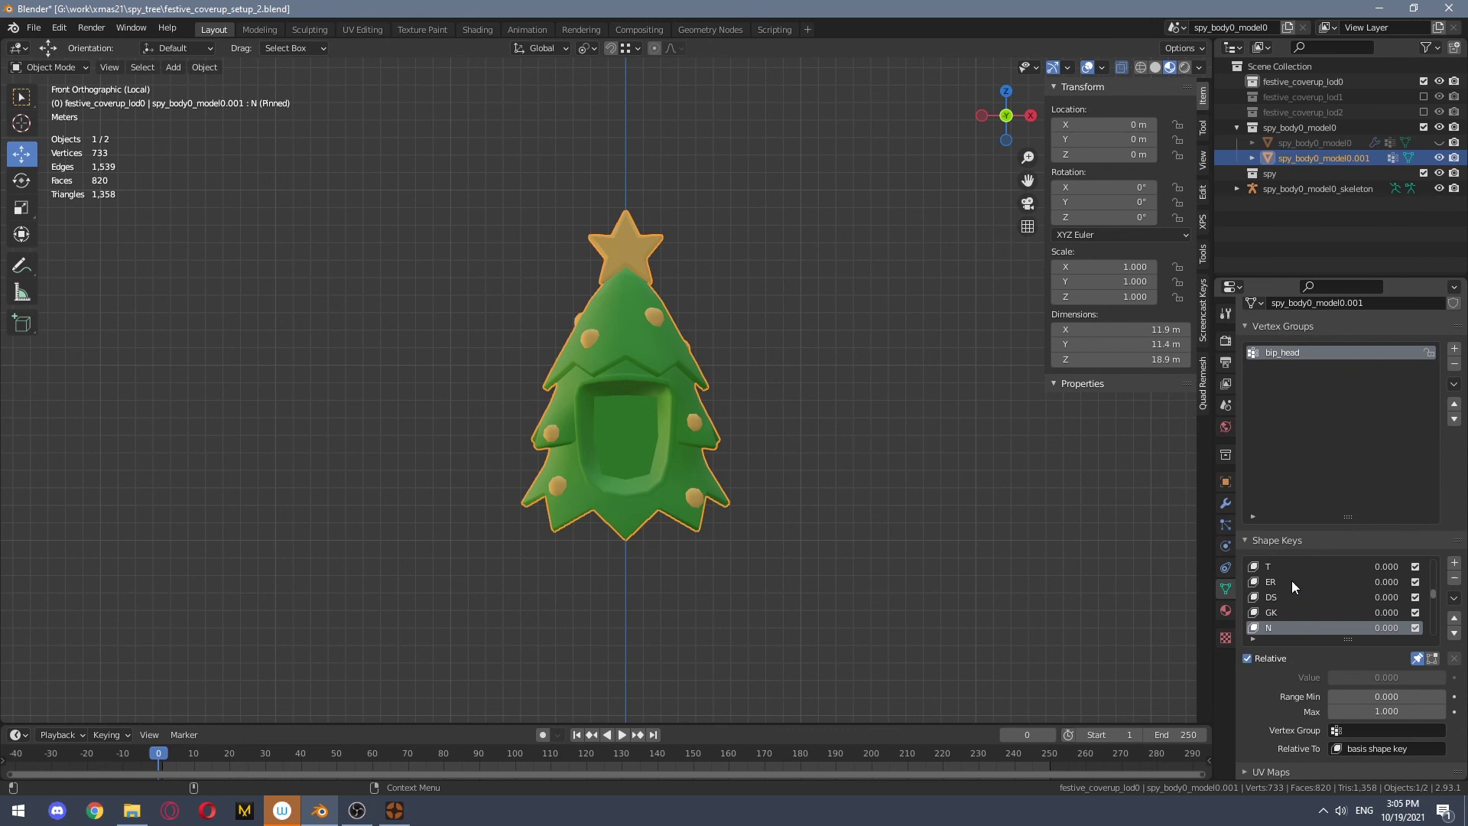
pyautogui.keyDown('ctrl'); pyautogui.scroll(-5, 1291, 580); pyautogui.keyUp('ctrl')
pyautogui.scroll(1, 763, 428)
pyautogui.press('KP_3')
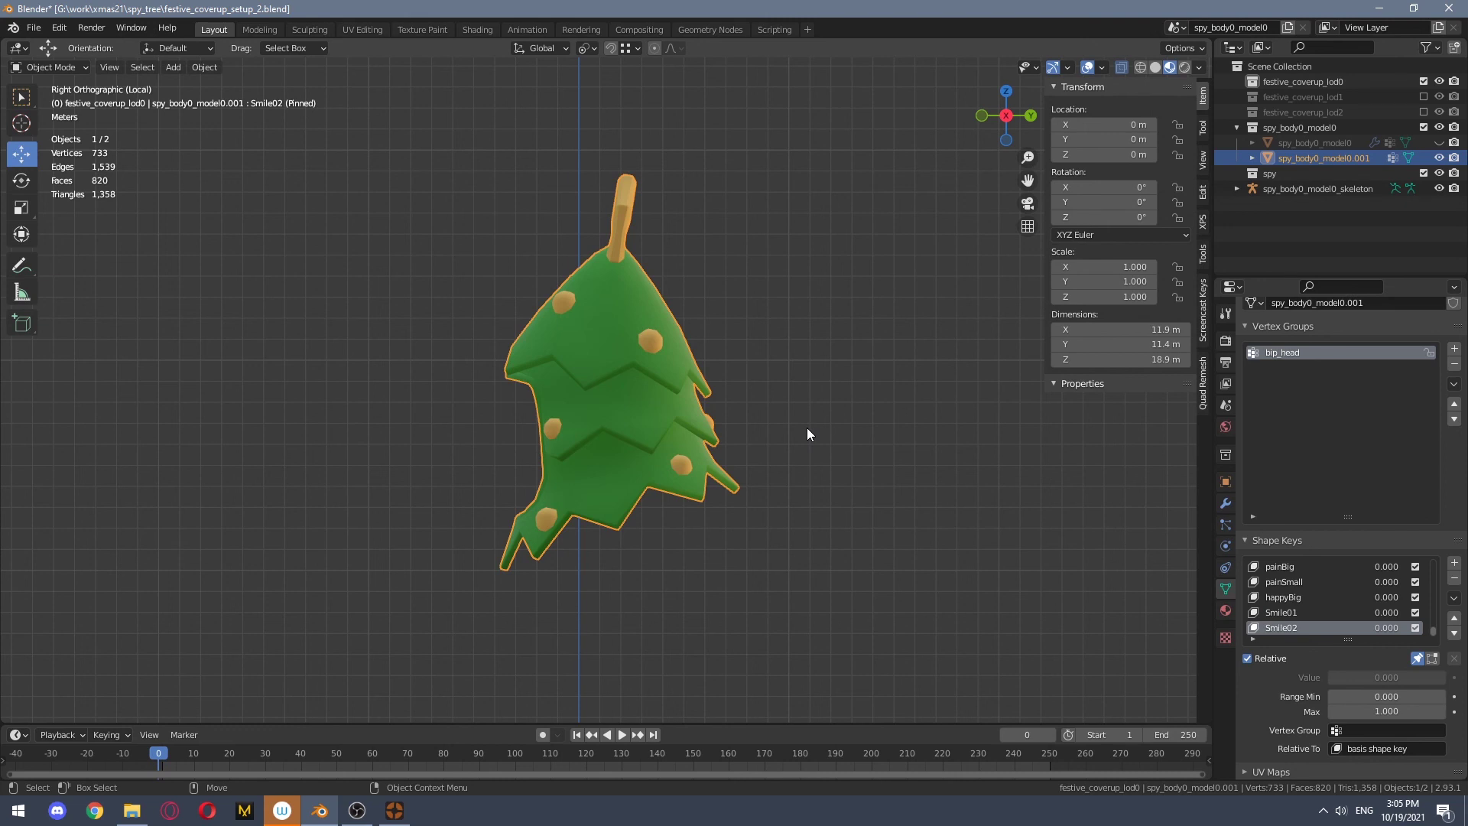
pyautogui.press('KP_1')
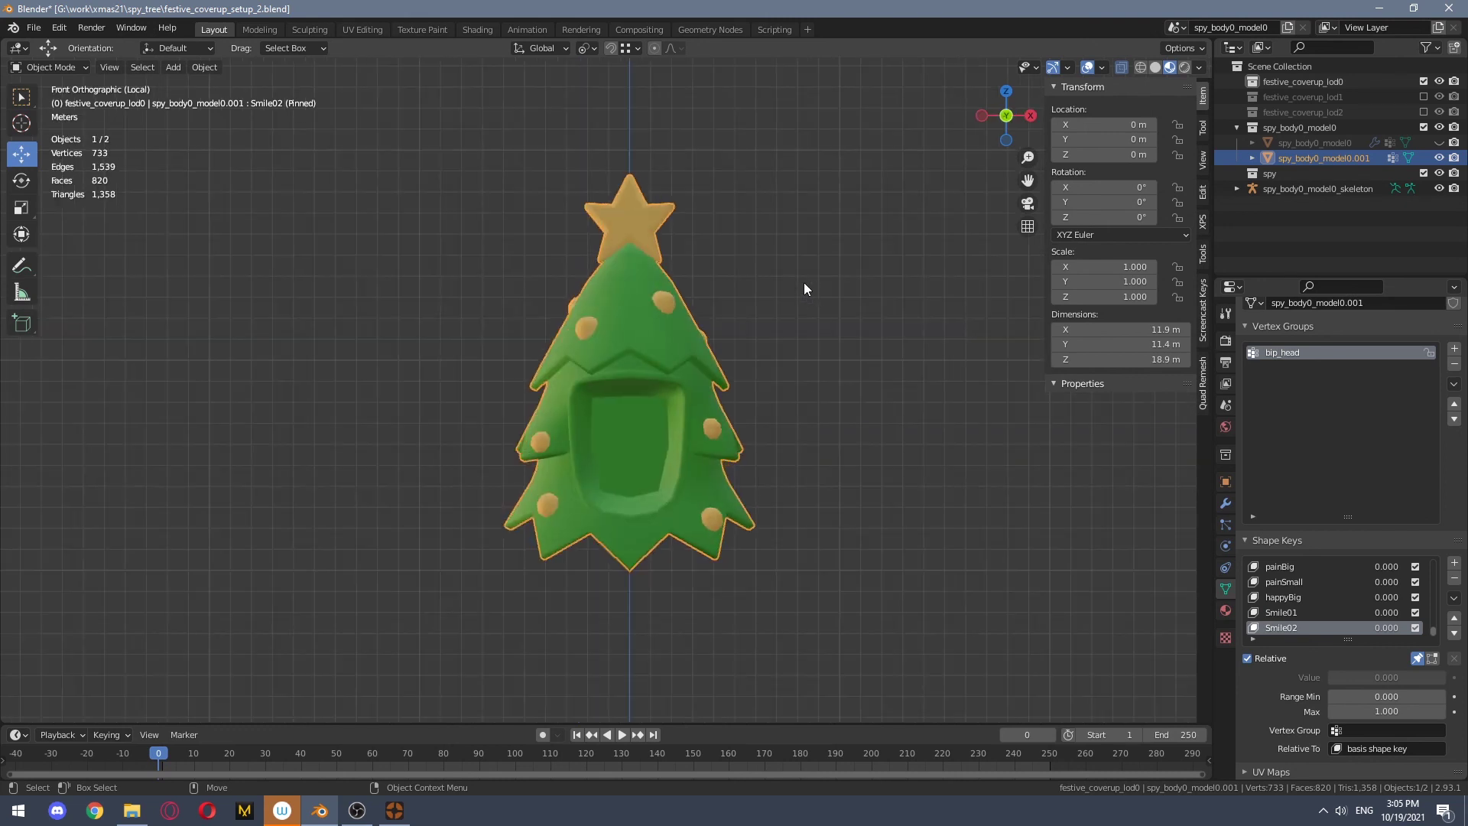